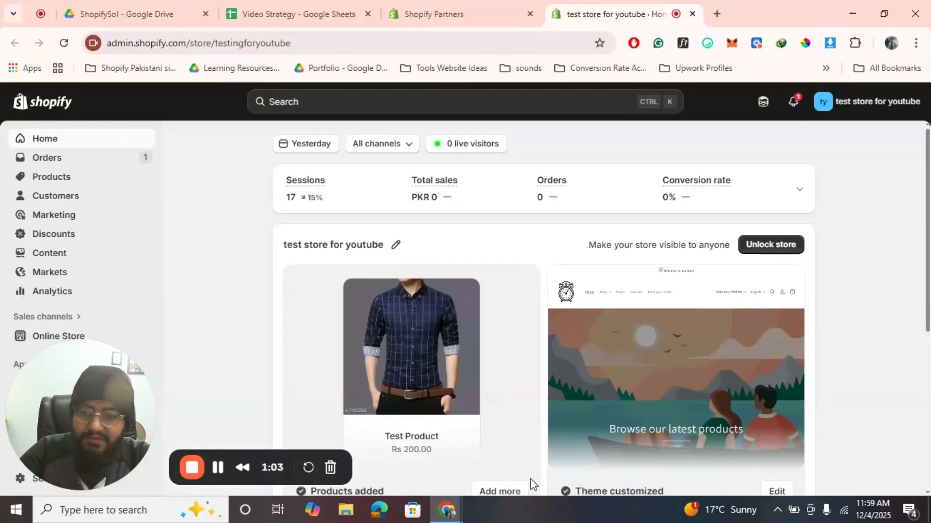
- Open the general shipping rates profile in the store's Shipping and delivery settings
drag(68, 370, 609, 343)
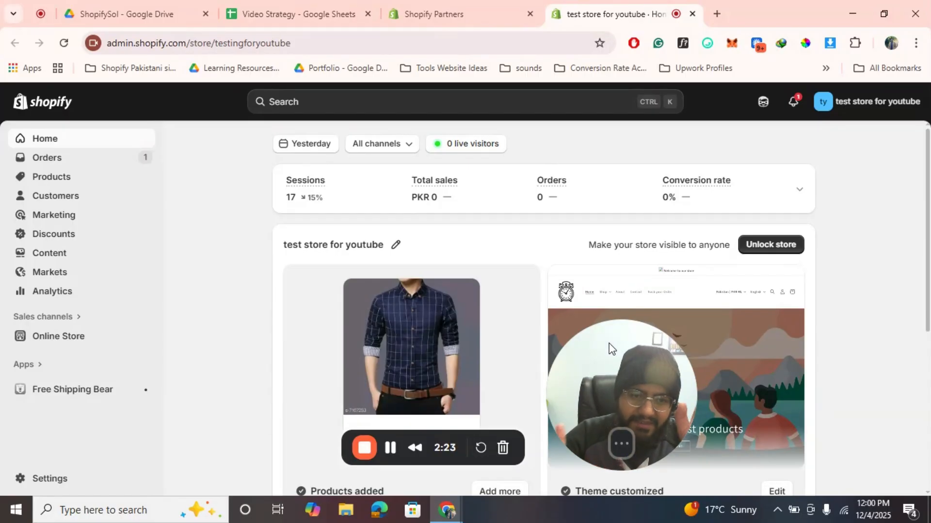
click(44, 479)
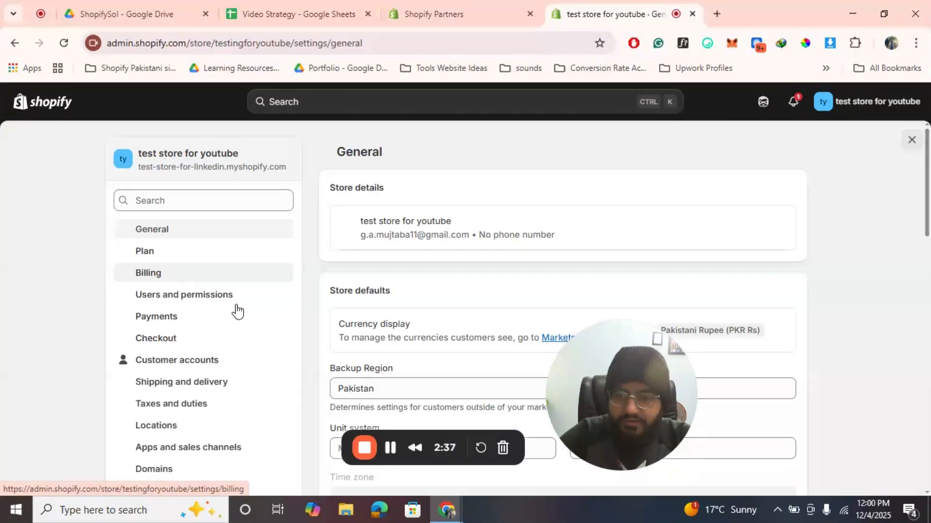
click(191, 389)
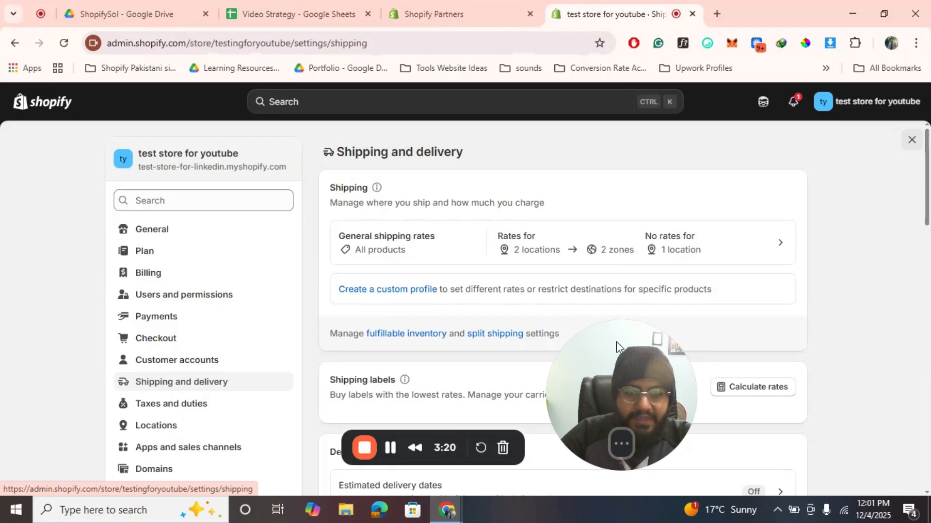
drag(592, 337, 211, 223)
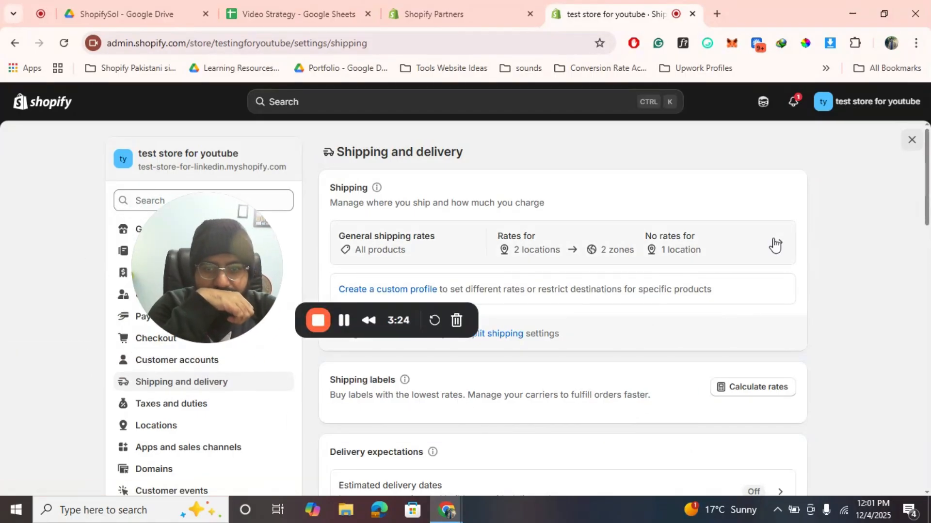
click(749, 247)
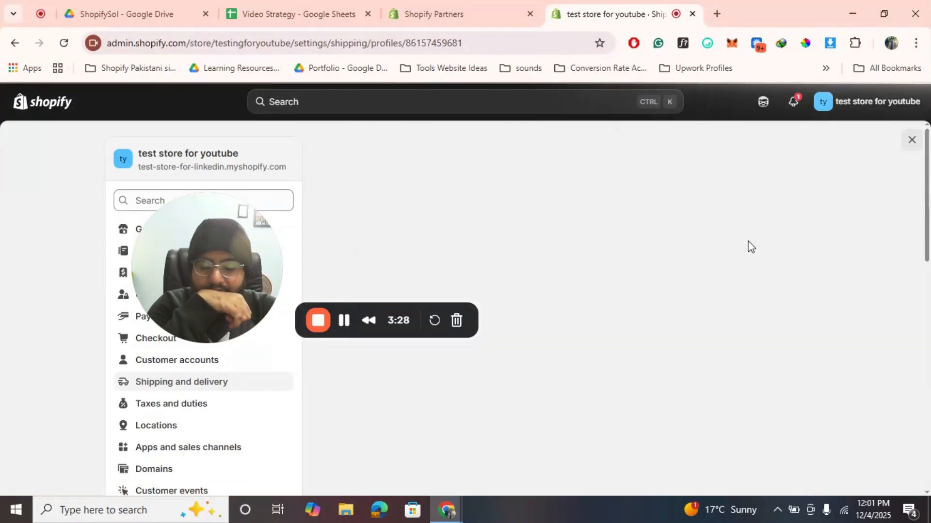
- Look through the profile's products, fulfillment locations and existing shipping zones
scroll(676, 326, down, 3)
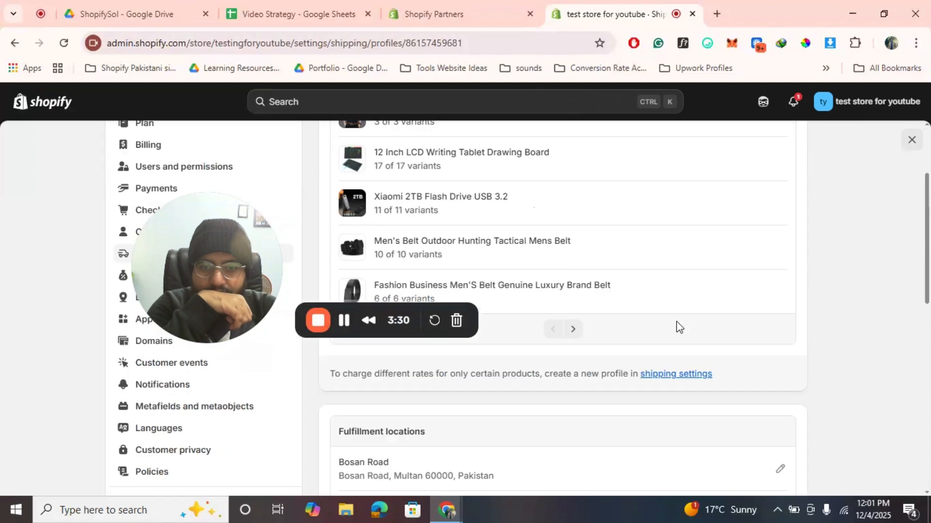
scroll(675, 326, up, 3)
scroll(602, 269, down, 2)
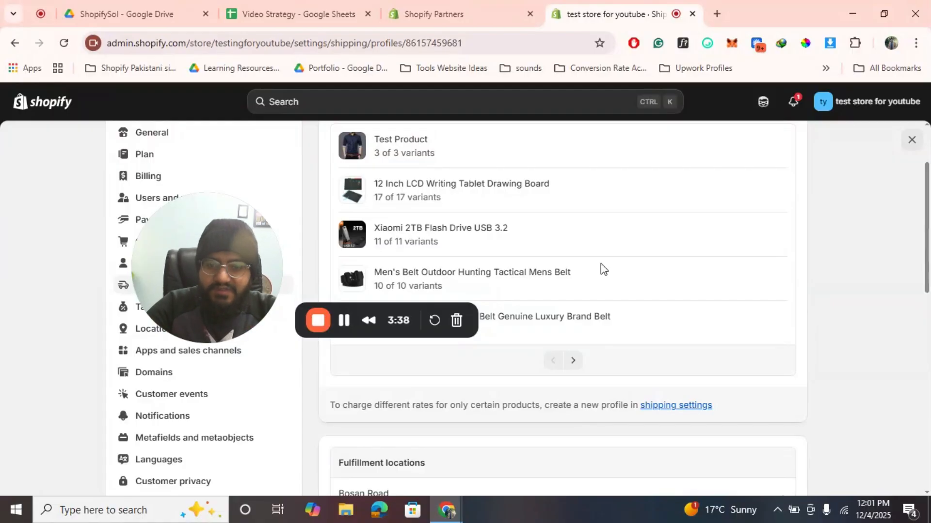
scroll(600, 269, down, 3)
drag(242, 222, 115, 182)
scroll(565, 366, down, 4)
scroll(562, 367, down, 3)
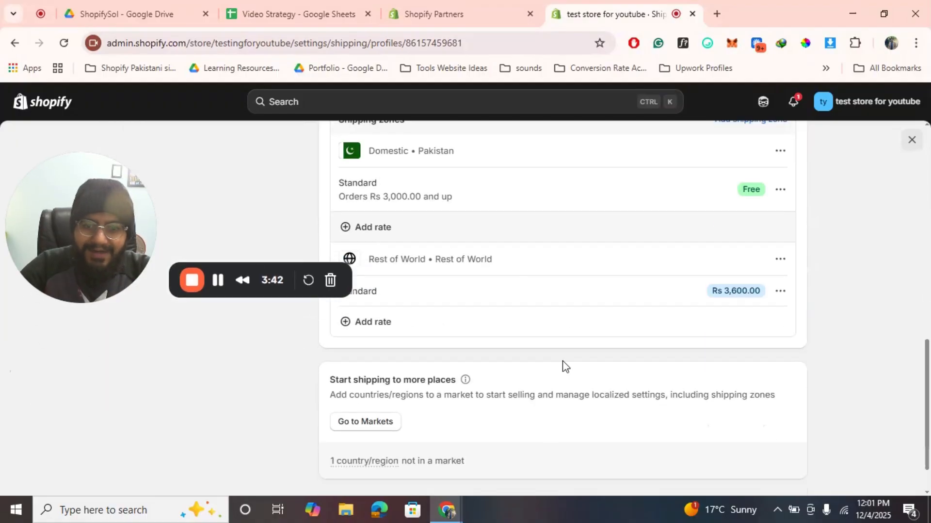
- Delete the Domestic and Rest of World shipping zones from the general shipping profile
scroll(561, 368, up, 3)
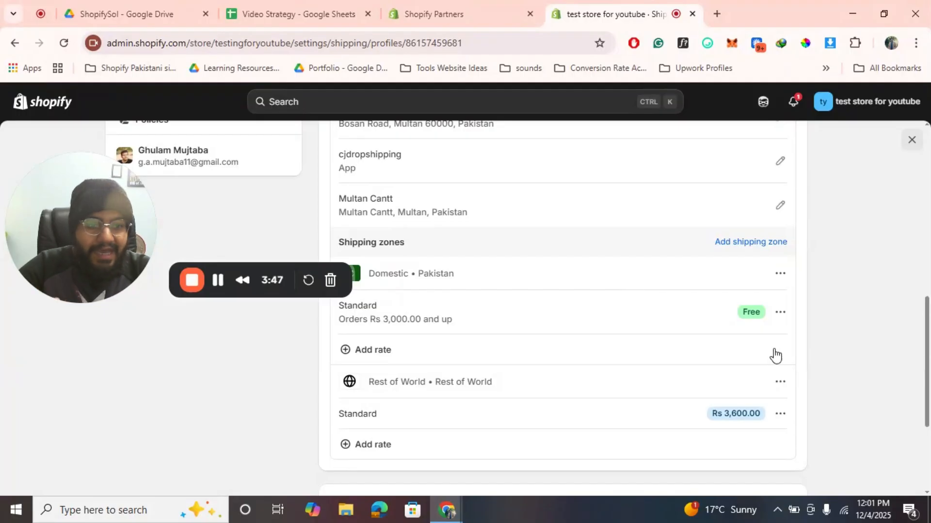
click(778, 274)
click(754, 326)
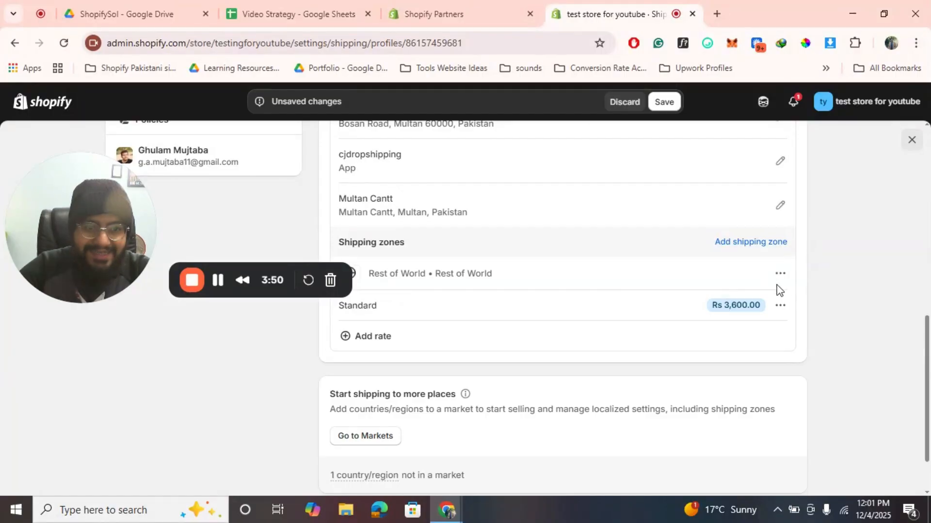
click(780, 274)
click(758, 327)
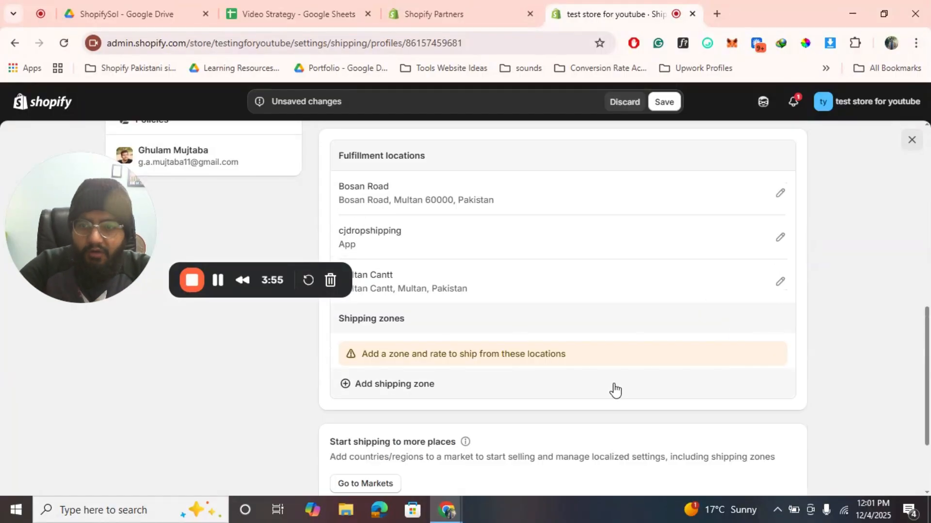
click(417, 391)
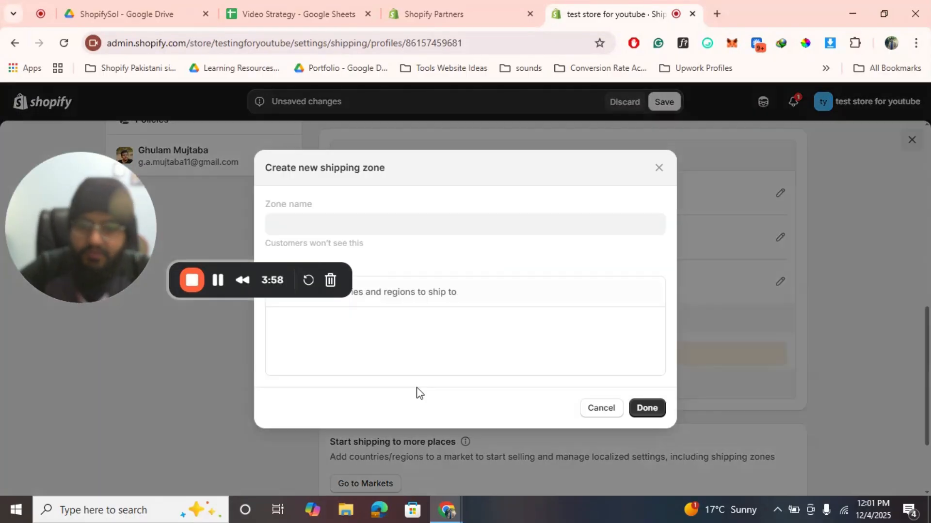
click(656, 163)
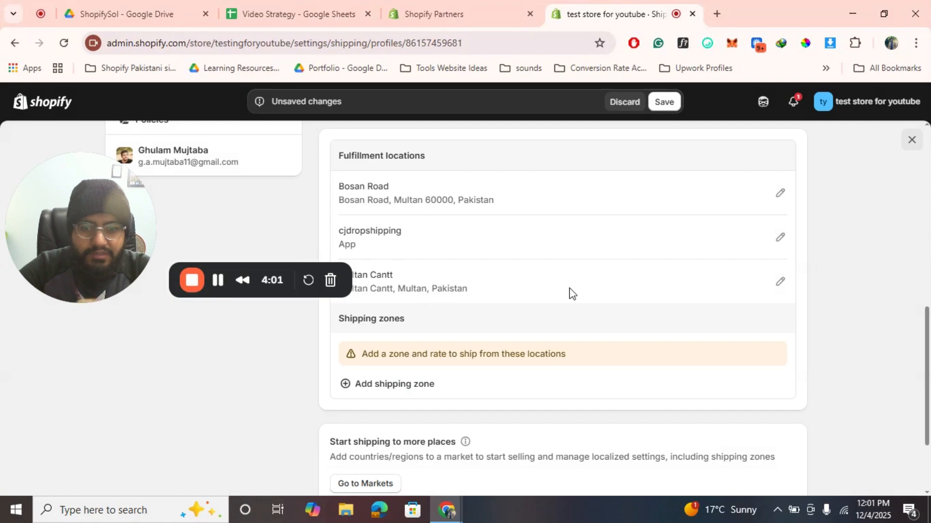
scroll(571, 293, up, 1)
scroll(572, 293, down, 1)
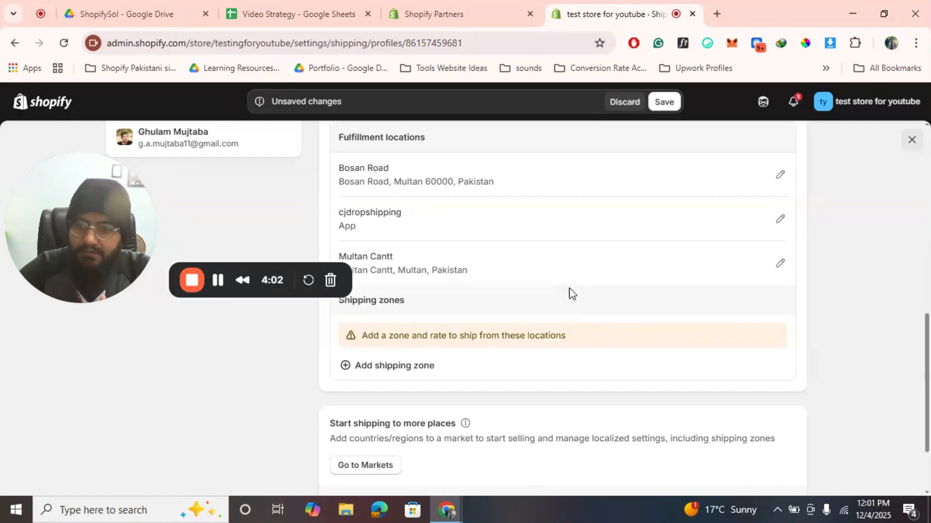
- Create a shipping zone named Pakistan that covers the country Pakistan
click(414, 371)
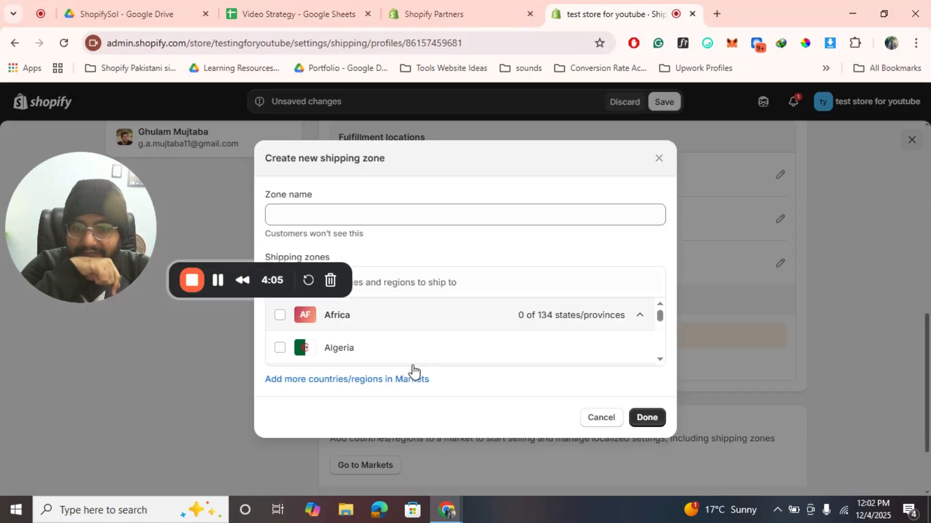
click(411, 209)
text(Pakistan)
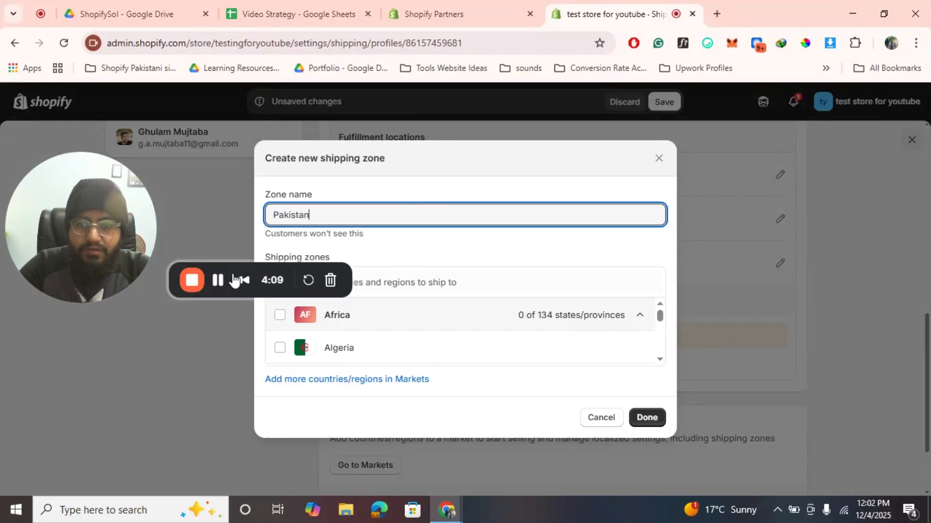
drag(106, 254, 106, 443)
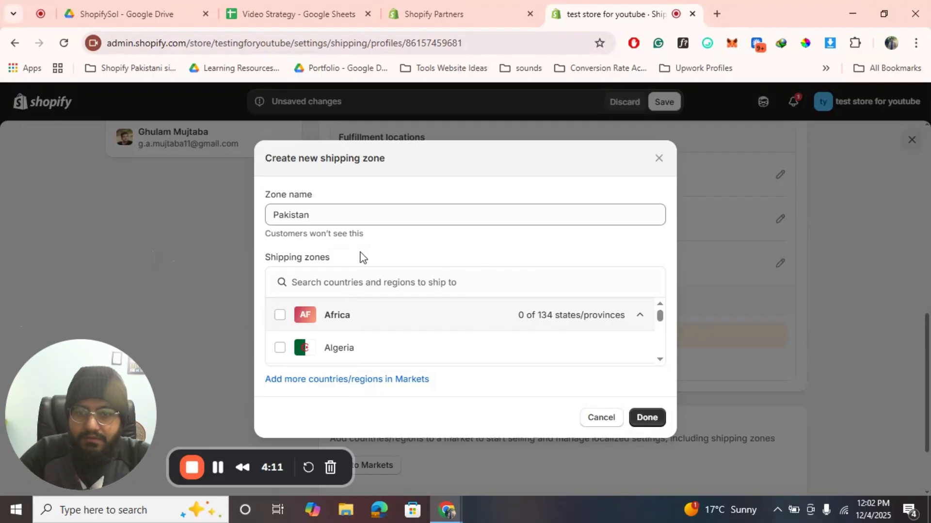
click(370, 281)
text(paki)
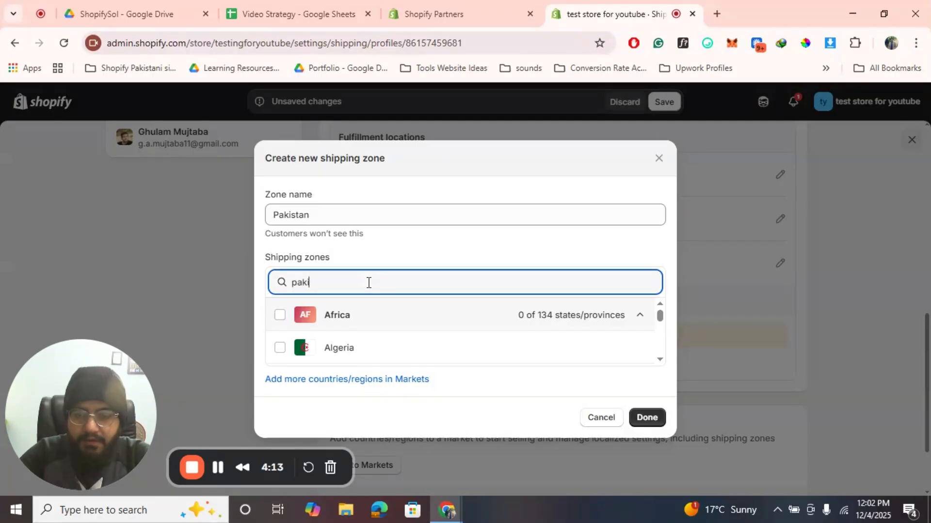
click(280, 319)
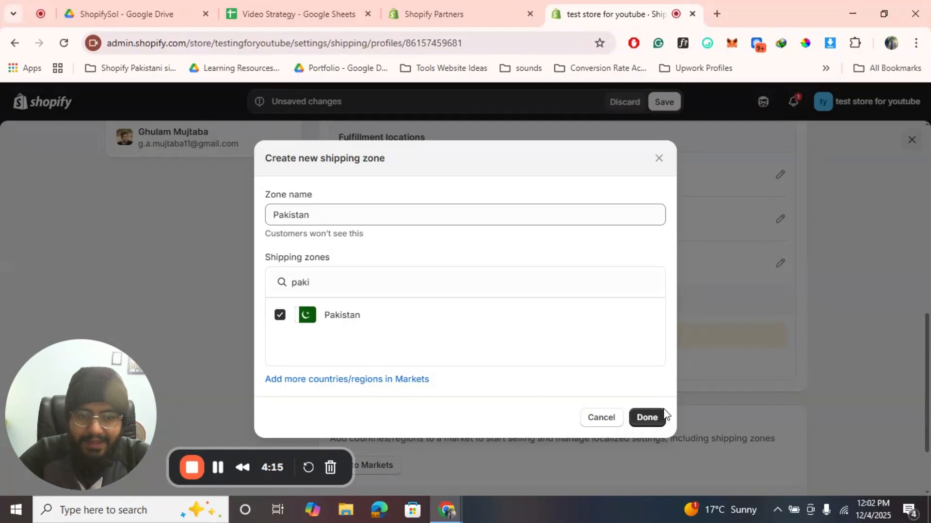
click(646, 417)
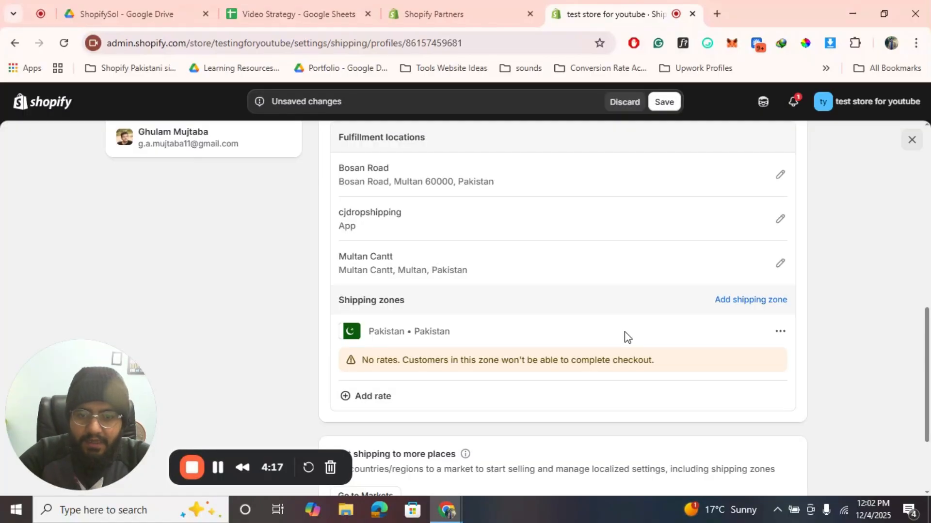
- Start a custom flat rate for the Pakistan zone and name it Free Shipping
click(377, 402)
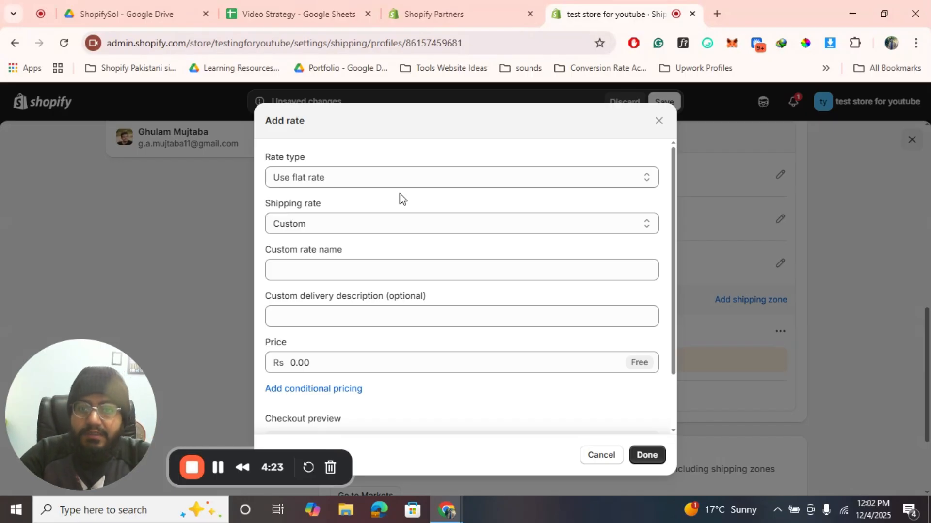
click(318, 224)
click(340, 265)
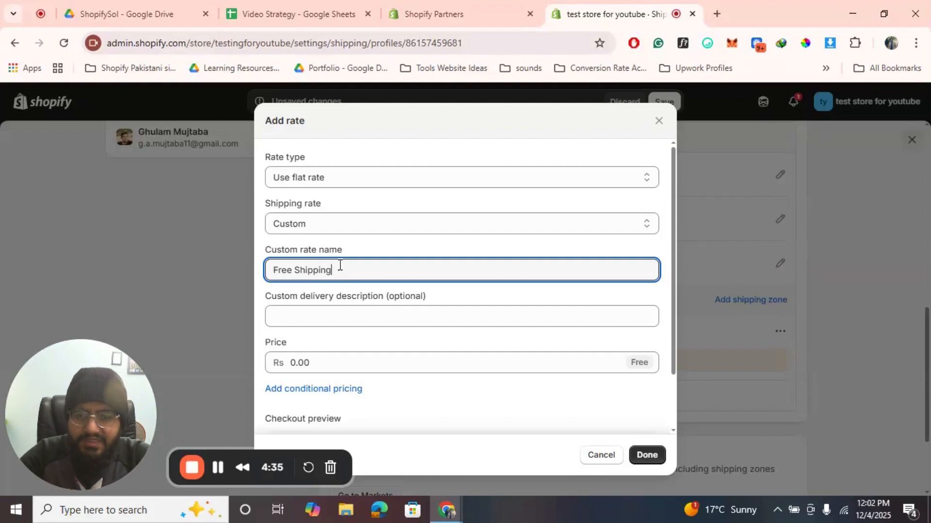
scroll(426, 288, down, 2)
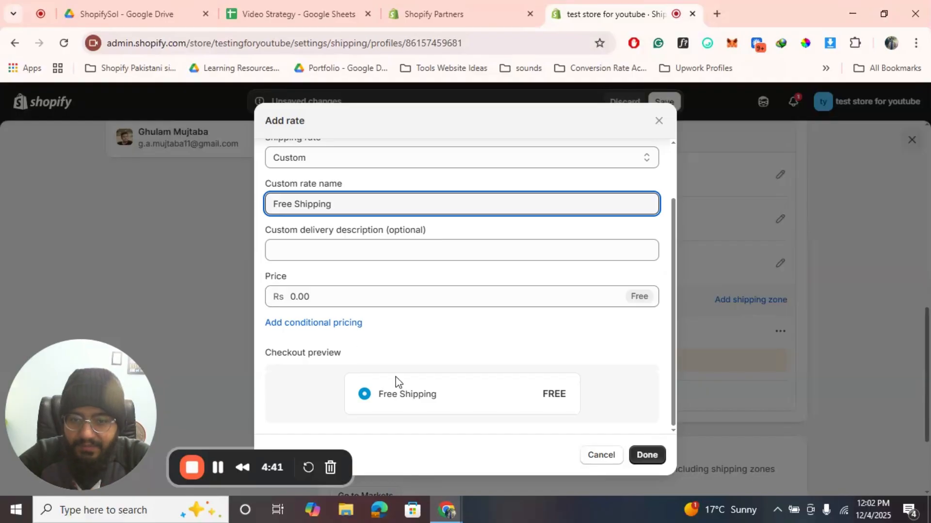
- Add conditional pricing based on order price with a minimum of Rs 3000, and finish the Free Shipping rate
click(350, 326)
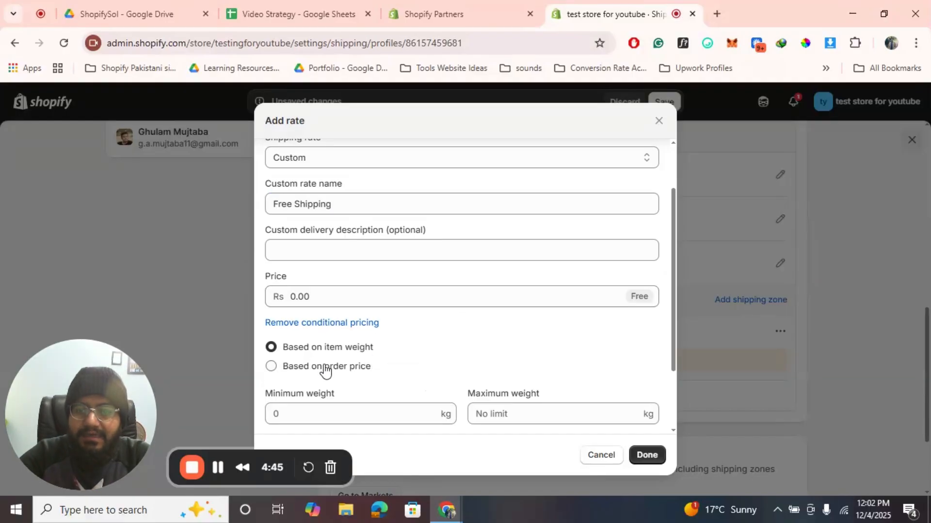
click(349, 371)
scroll(478, 353, down, 2)
click(331, 347)
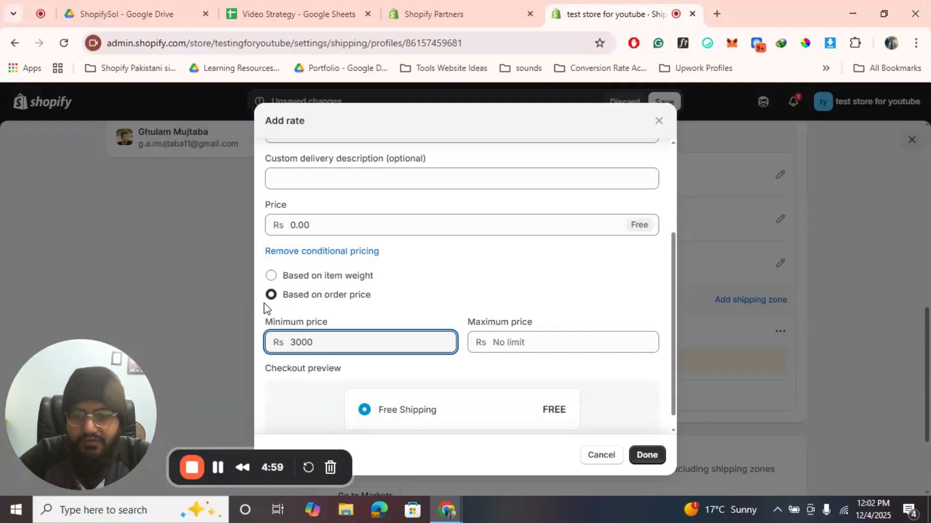
click(580, 386)
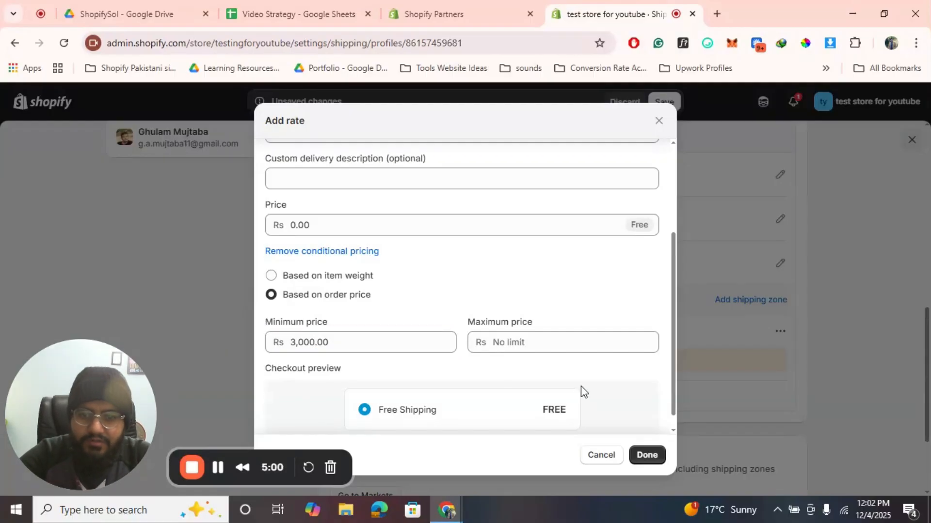
click(648, 455)
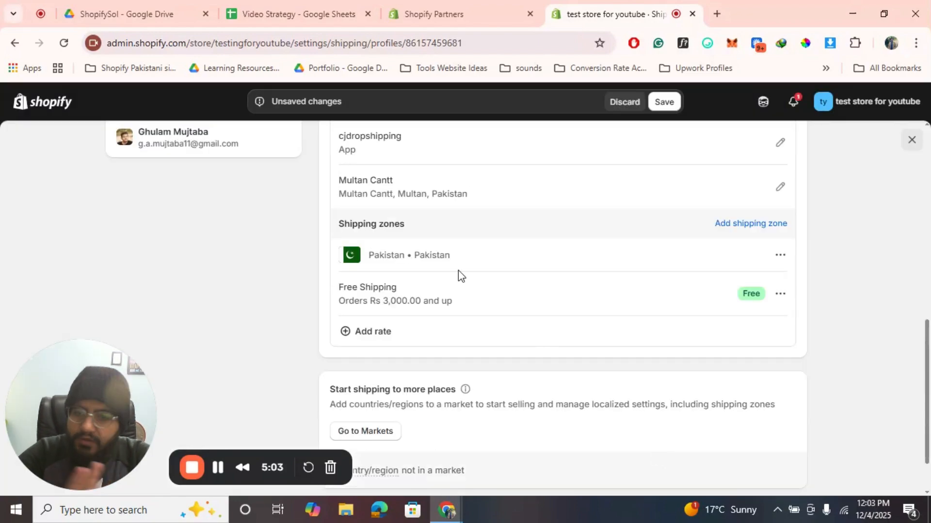
- Add a second custom flat rate to the Pakistan zone named Standard Shipping, priced at Rs 200
click(368, 334)
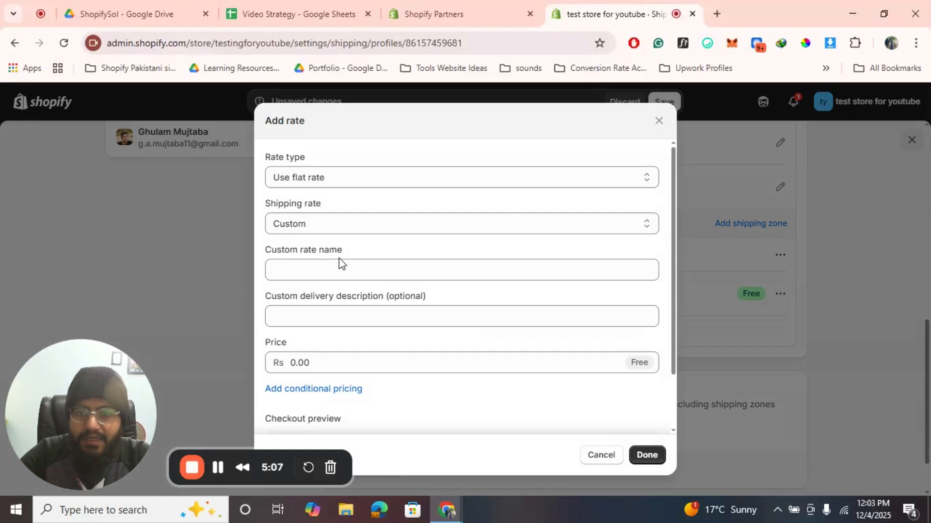
click(339, 274)
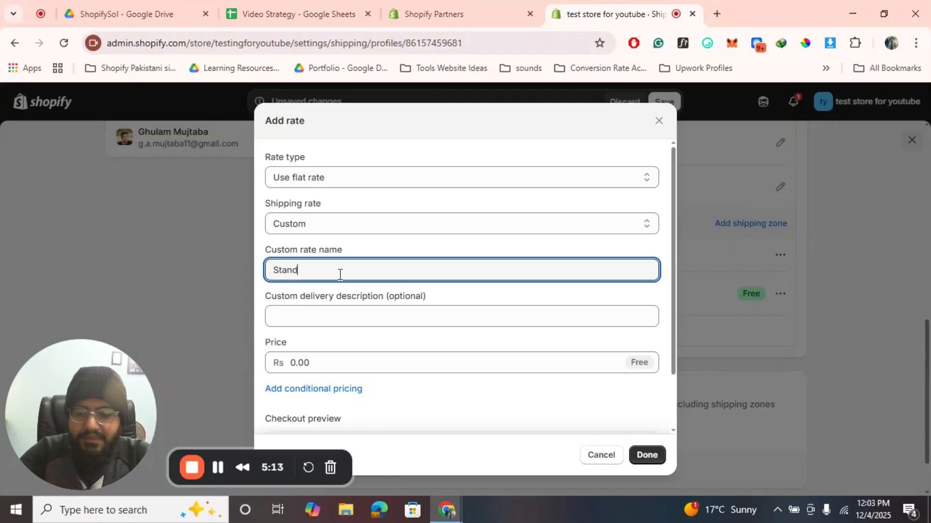
text(Standard Shipp)
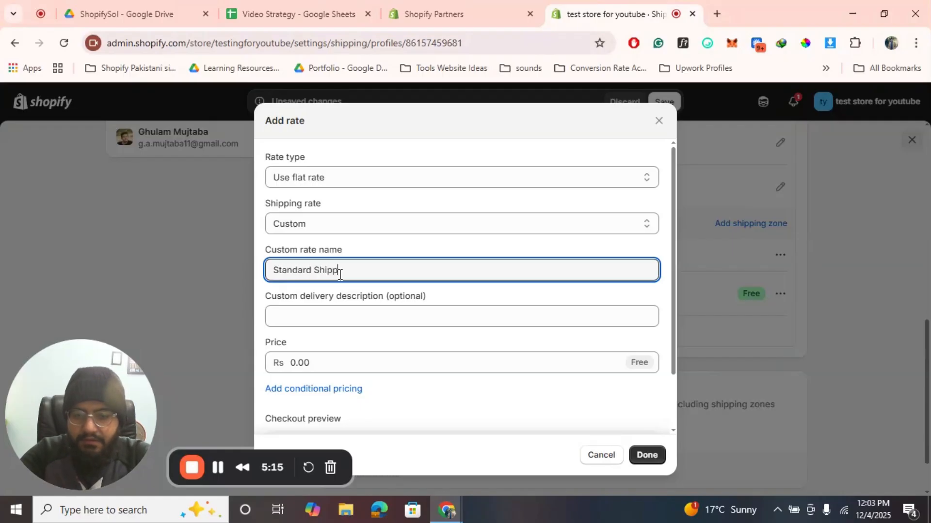
text(ing)
click(322, 364)
double_click(320, 365)
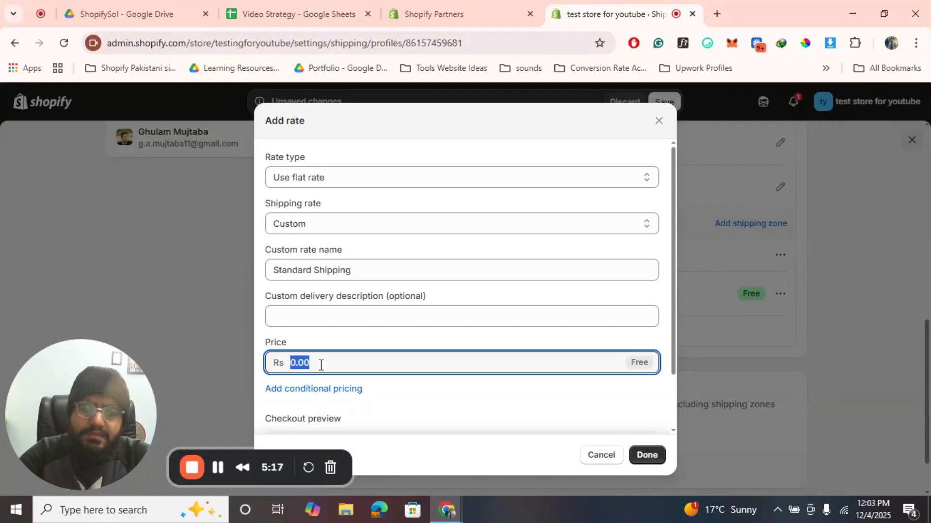
text(200)
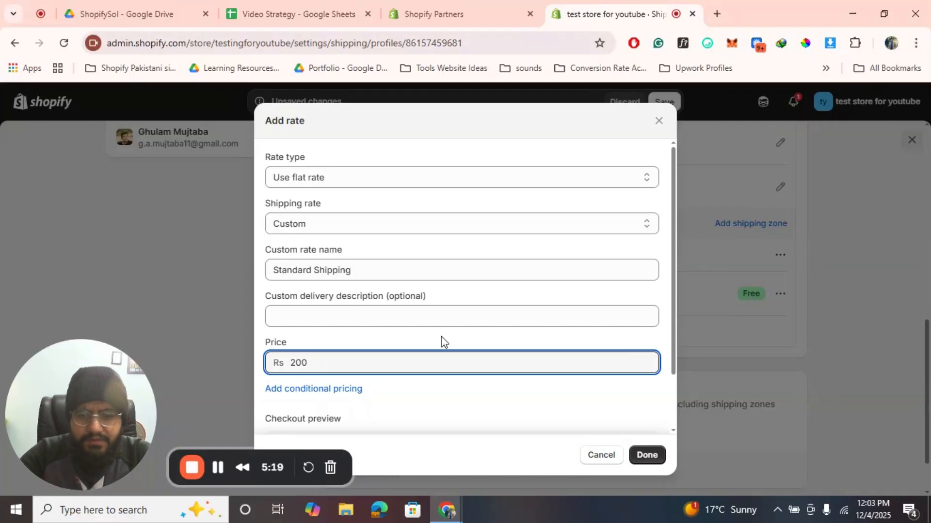
click(654, 453)
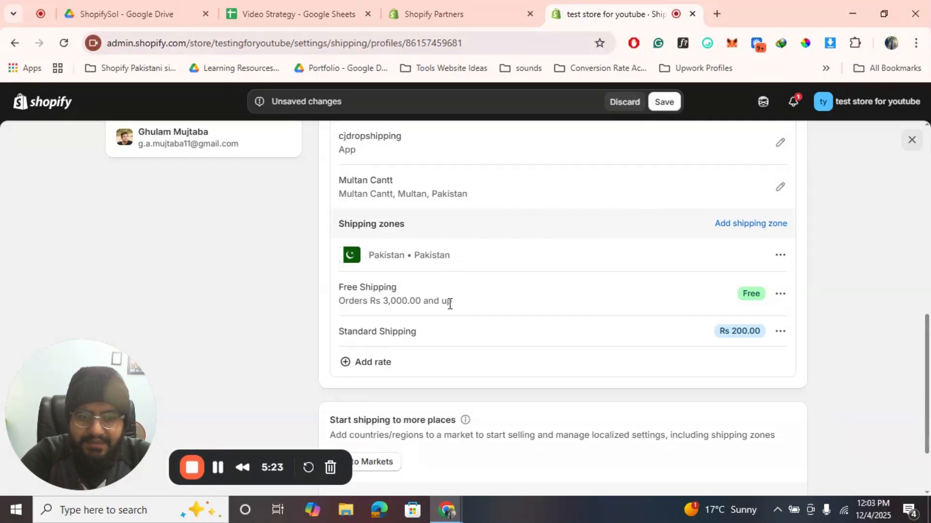
- Start creating another shipping zone in the shipping profile, below the Pakistan zone
scroll(449, 303, down, 2)
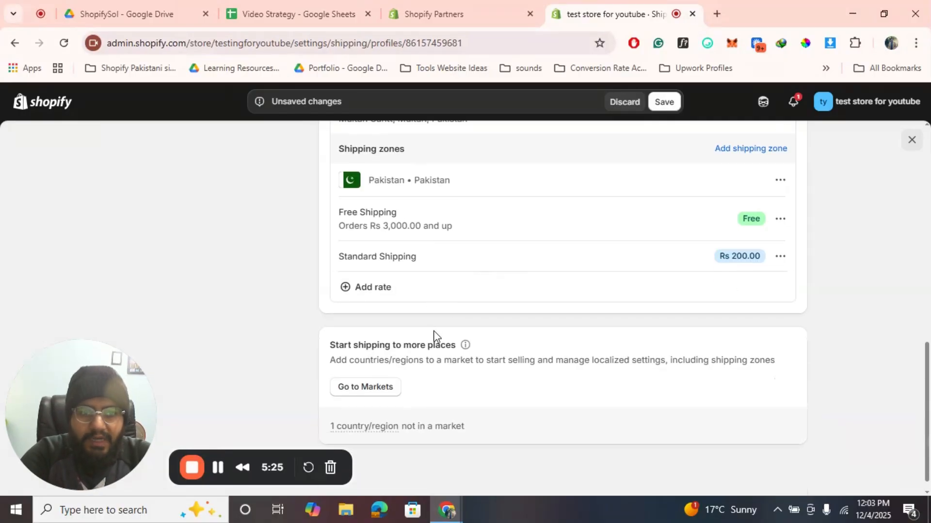
scroll(432, 338, up, 3)
click(737, 300)
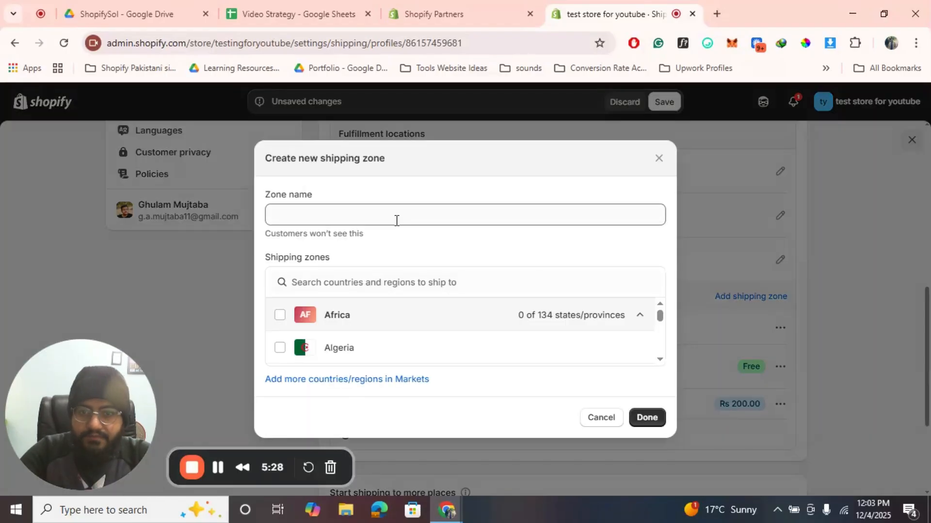
click(396, 218)
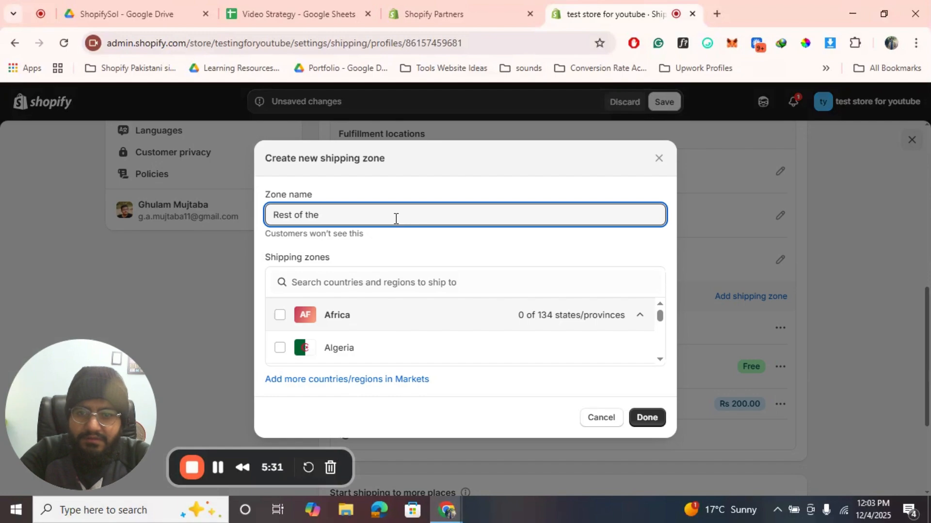
text(Rest of the)
key(ctrl+a)
key(BackSpace)
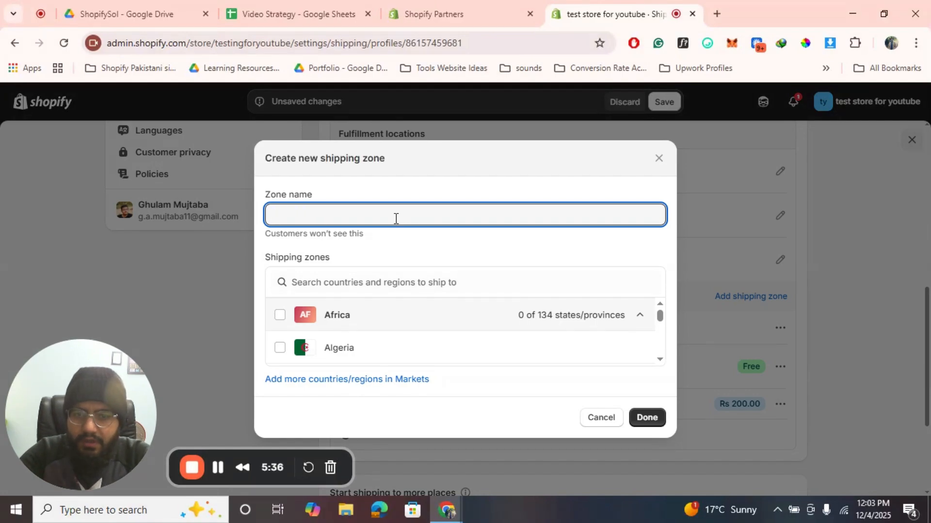
text(A)
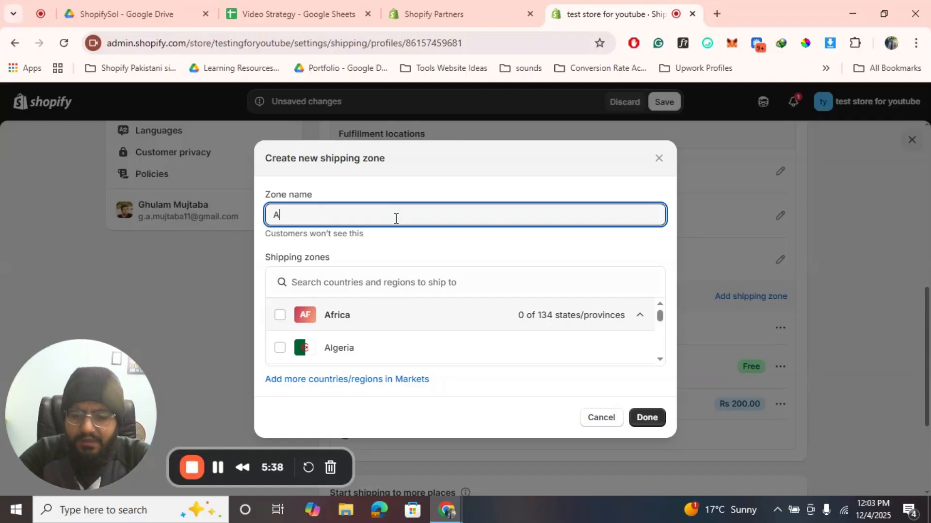
text(meri)
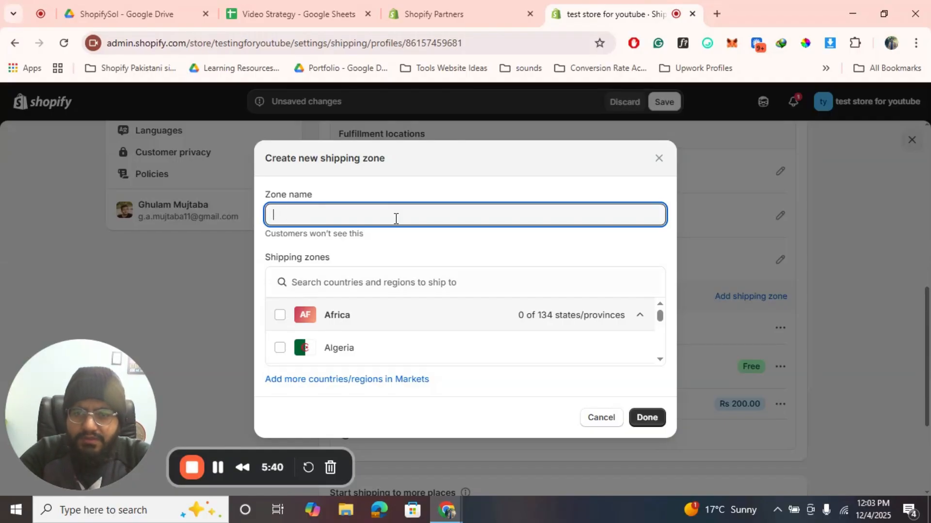
- Name the zone USA, assign the United States to it, and give it a free rate named Standard
text(USA)
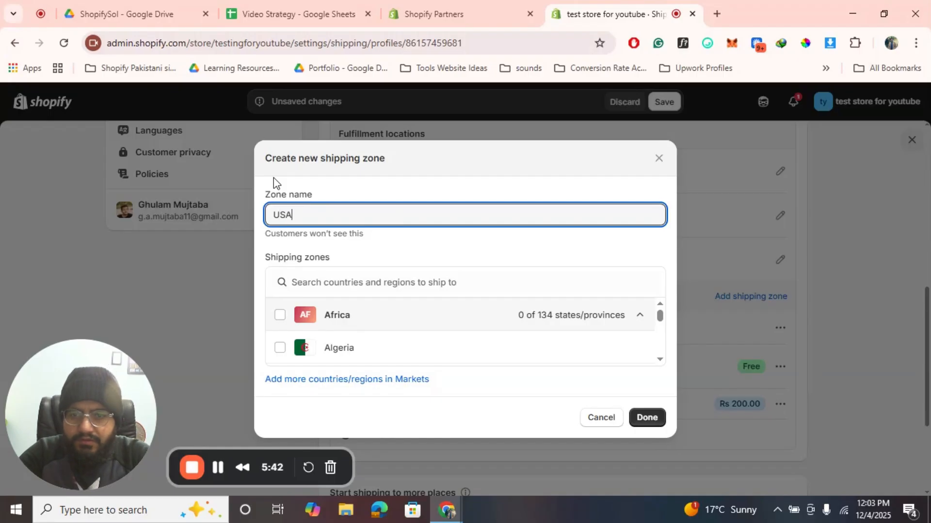
click(341, 279)
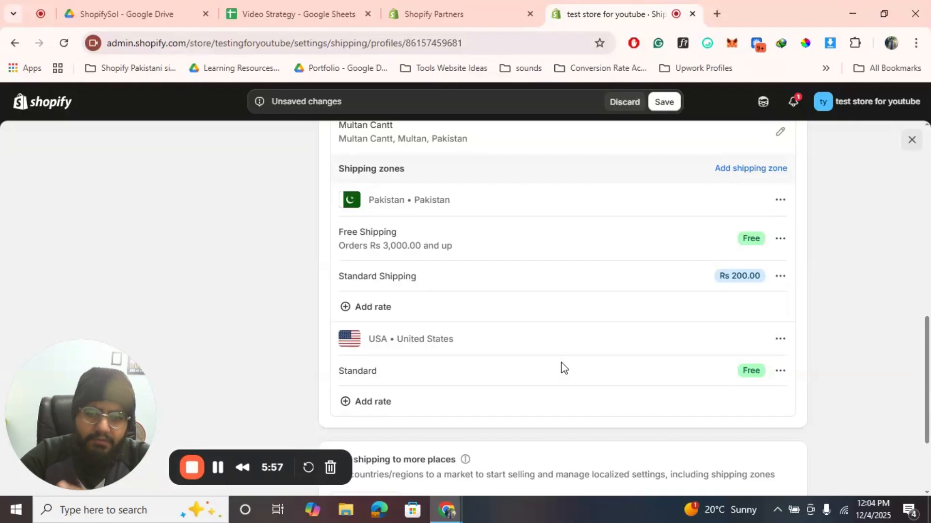
- Start a third shipping zone named Rest of the world and include all of Africa and the available Asian countries
scroll(741, 273, up, 1)
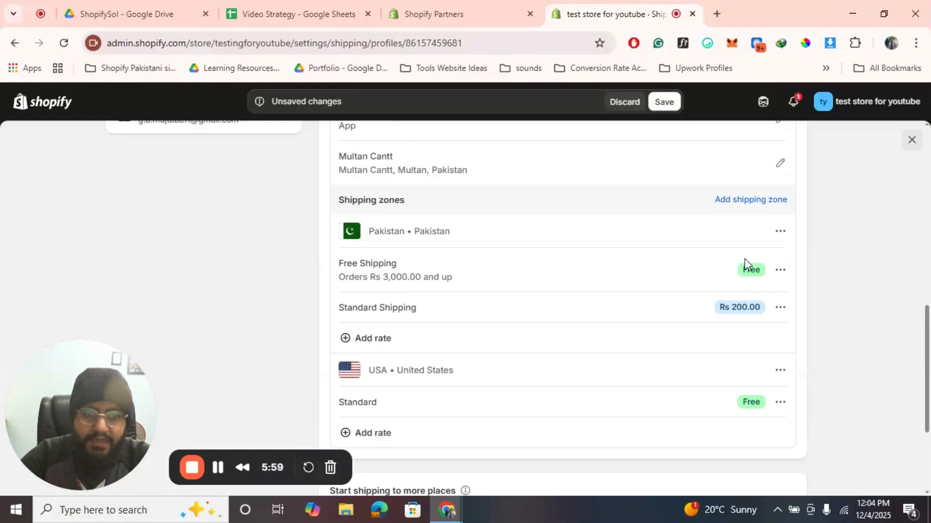
click(758, 200)
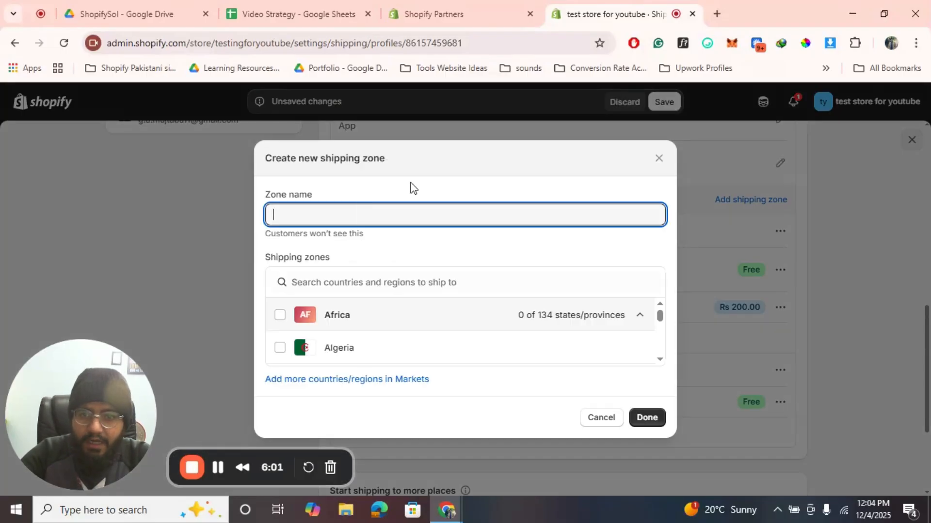
text(Rest of the world)
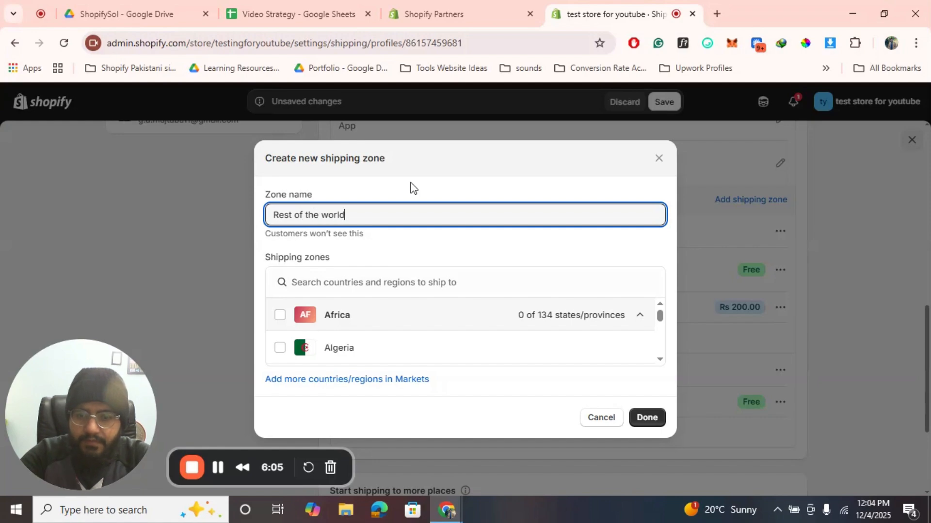
click(220, 468)
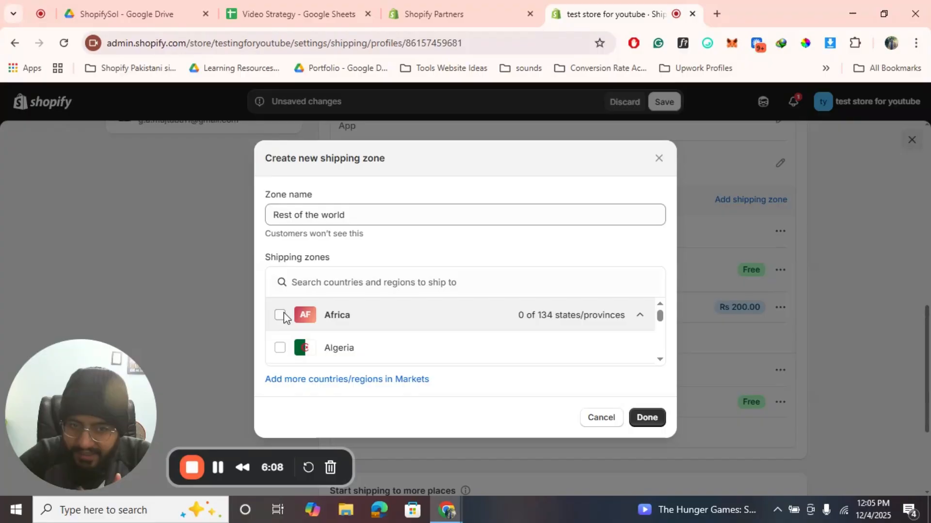
click(284, 314)
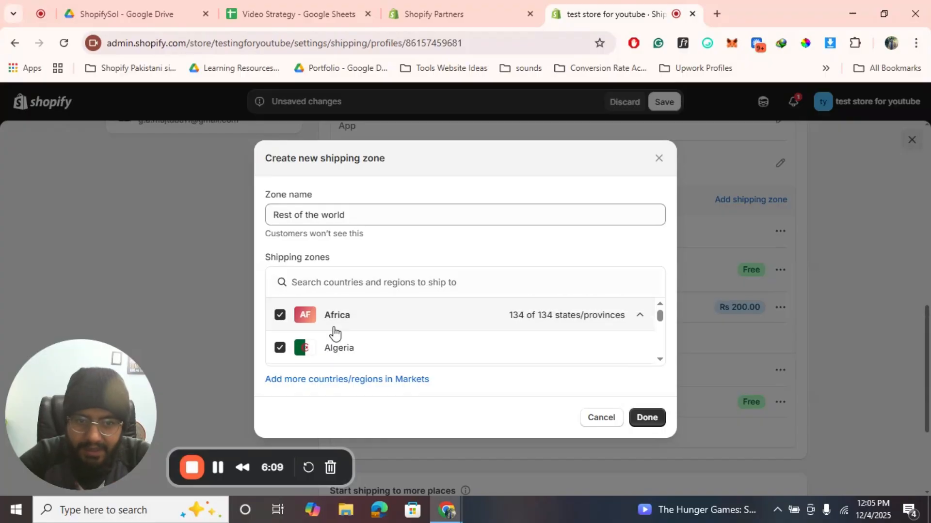
click(641, 315)
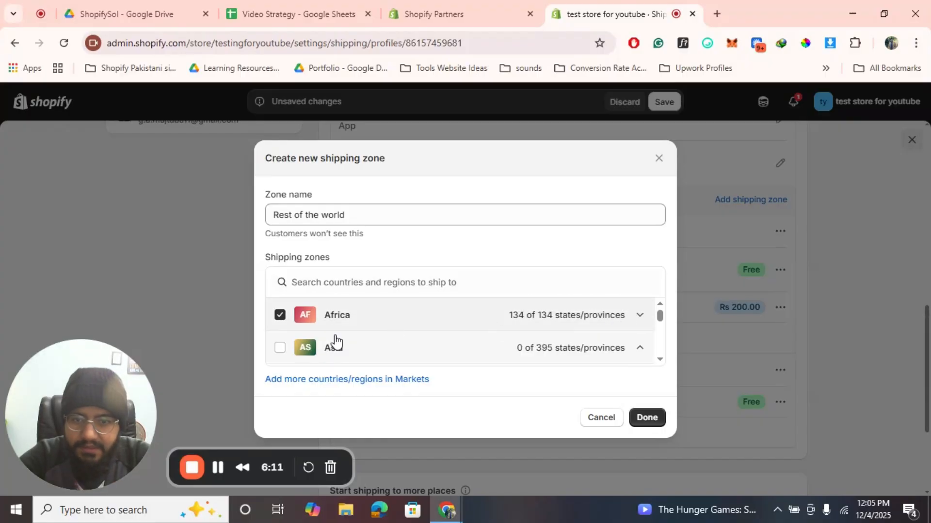
click(277, 350)
scroll(567, 353, down, 1)
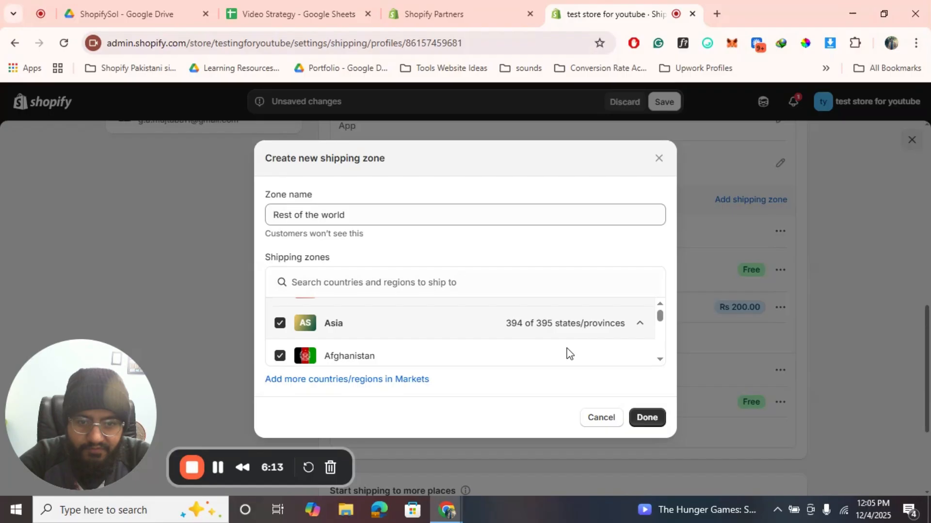
click(641, 310)
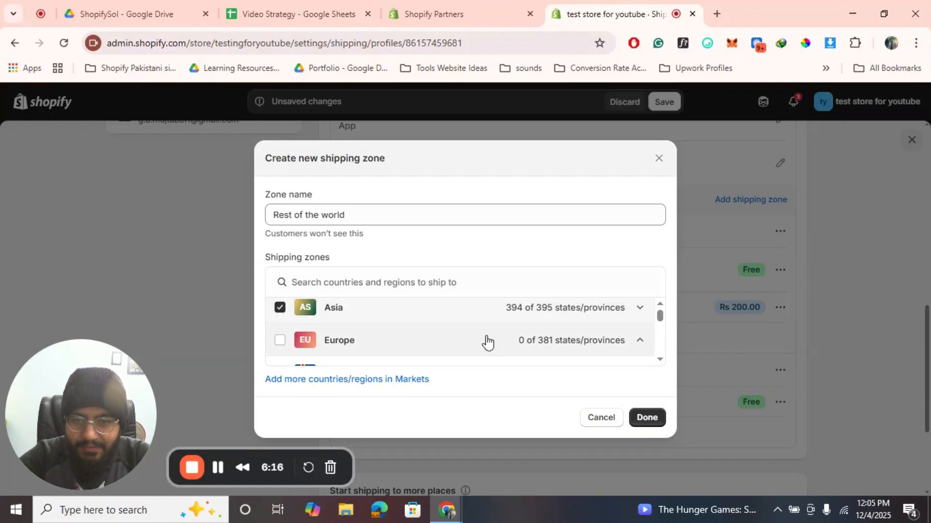
- Examine the countries under Asia to check which are included in the zone, including the entry for Pakistan
click(637, 315)
scroll(433, 326, down, 5)
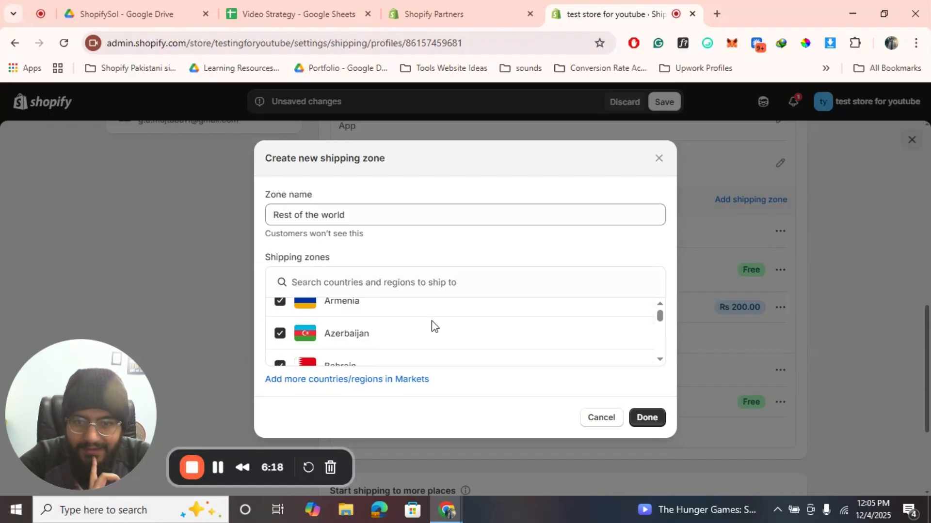
scroll(434, 326, down, 8)
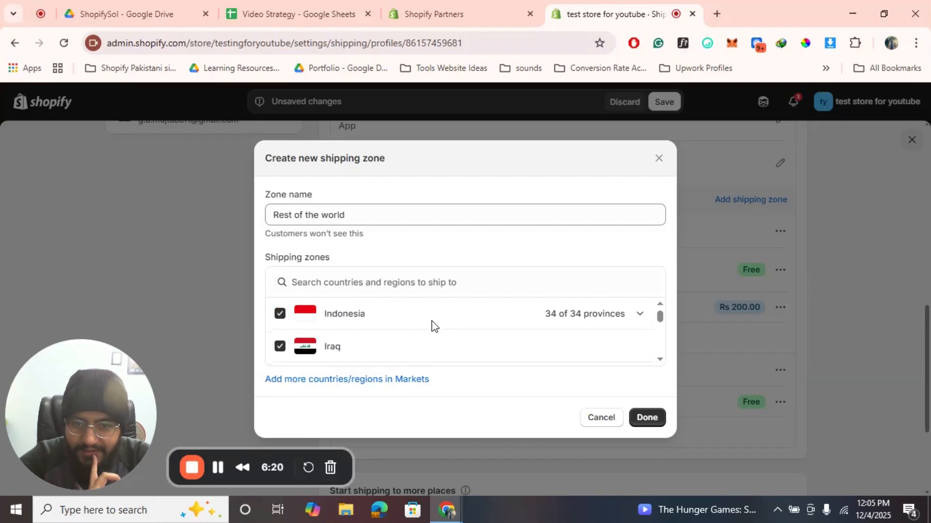
scroll(434, 326, down, 10)
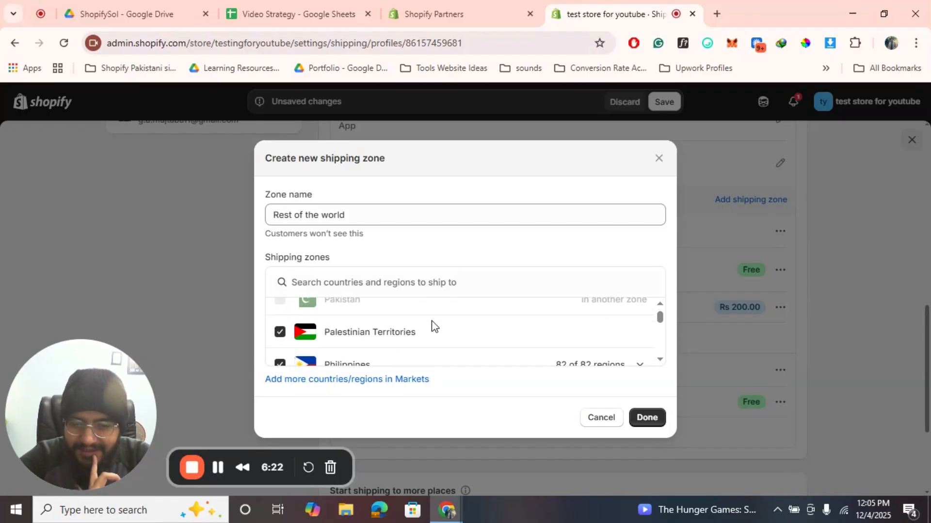
scroll(434, 325, up, 8)
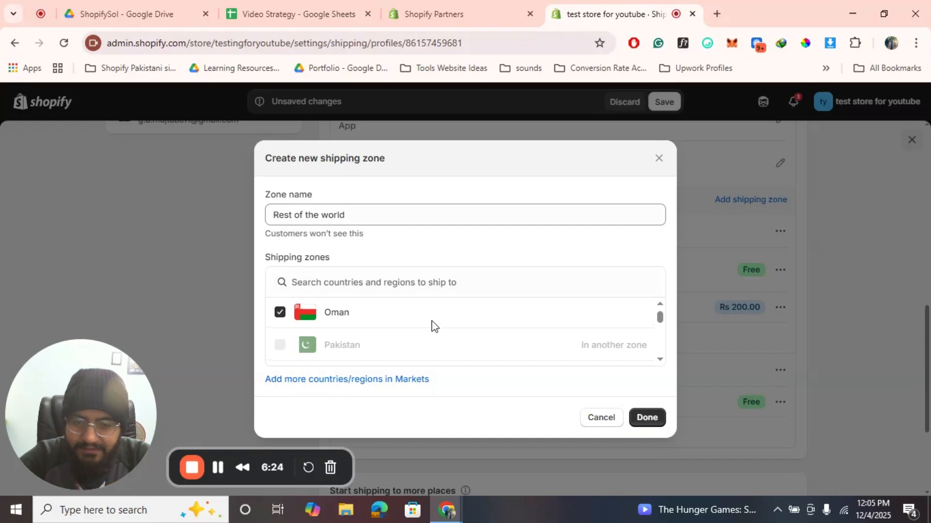
scroll(609, 333, up, 3)
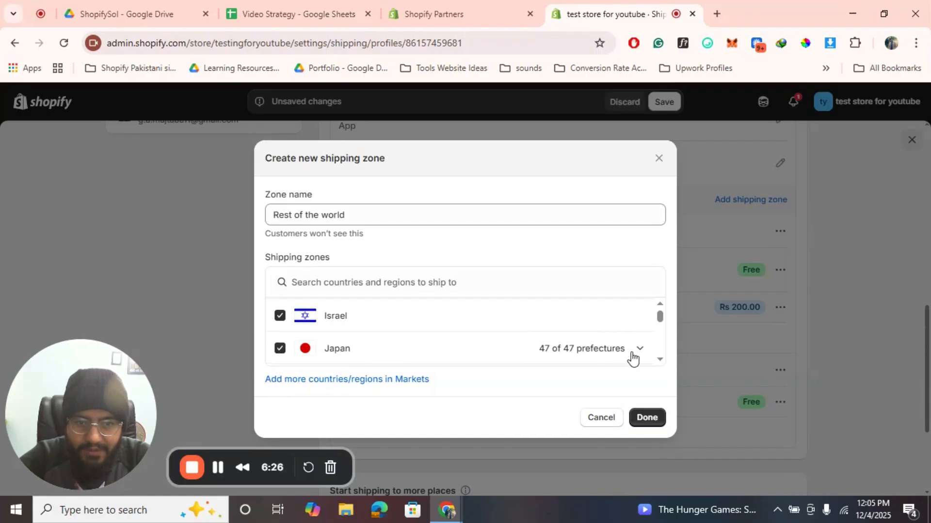
click(640, 349)
scroll(441, 345, up, 4)
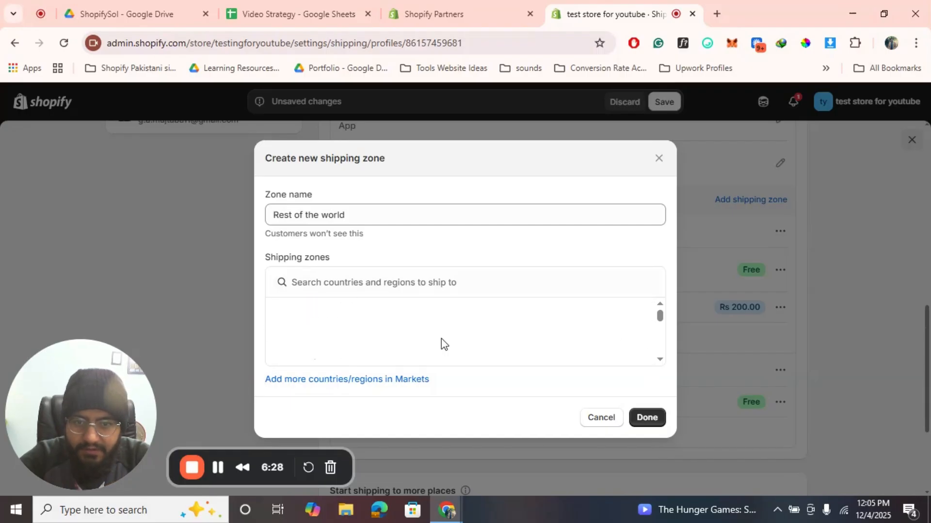
click(638, 338)
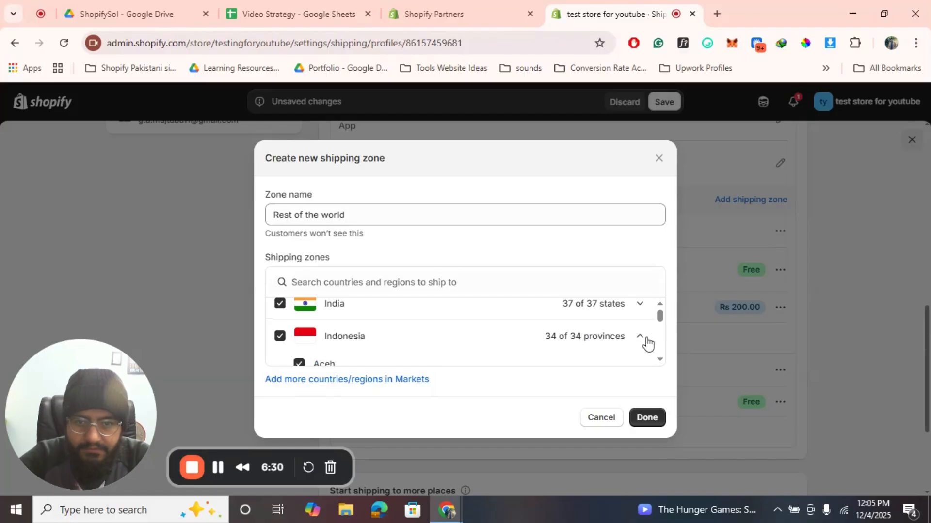
scroll(558, 348, up, 1)
scroll(600, 347, up, 10)
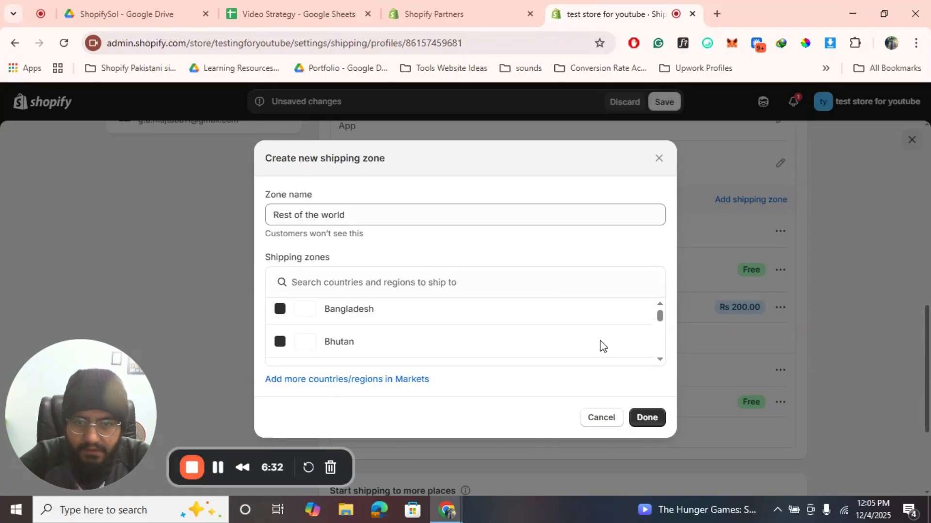
click(636, 347)
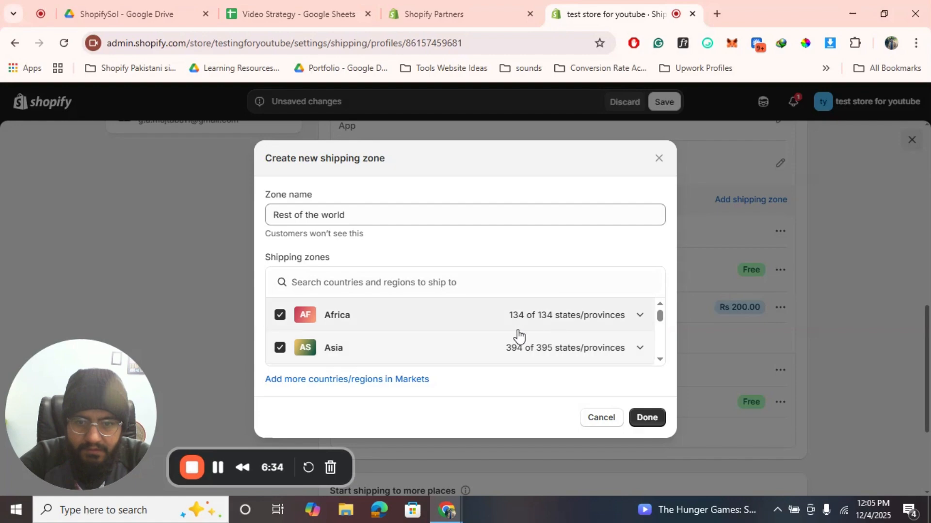
- Add Europe and North America to the Rest of the world zone and finish creating it
scroll(517, 334, down, 1)
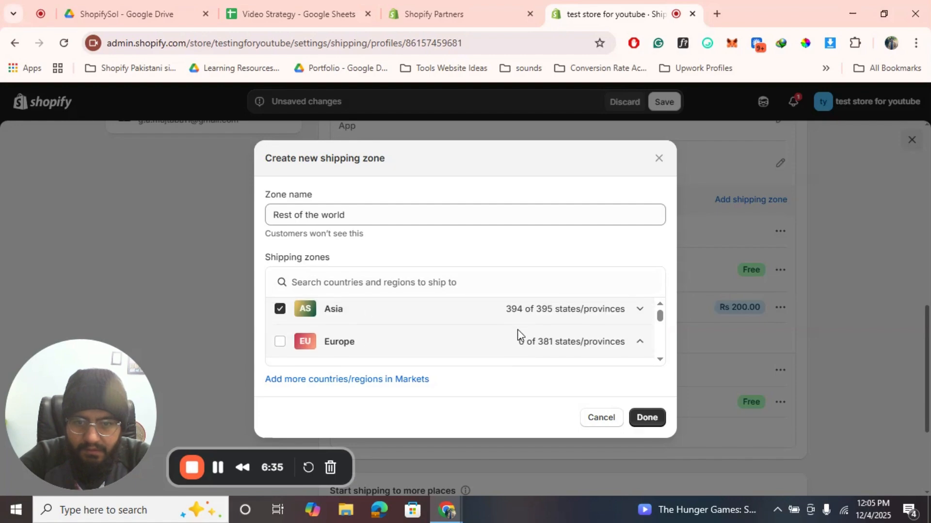
click(280, 343)
click(635, 342)
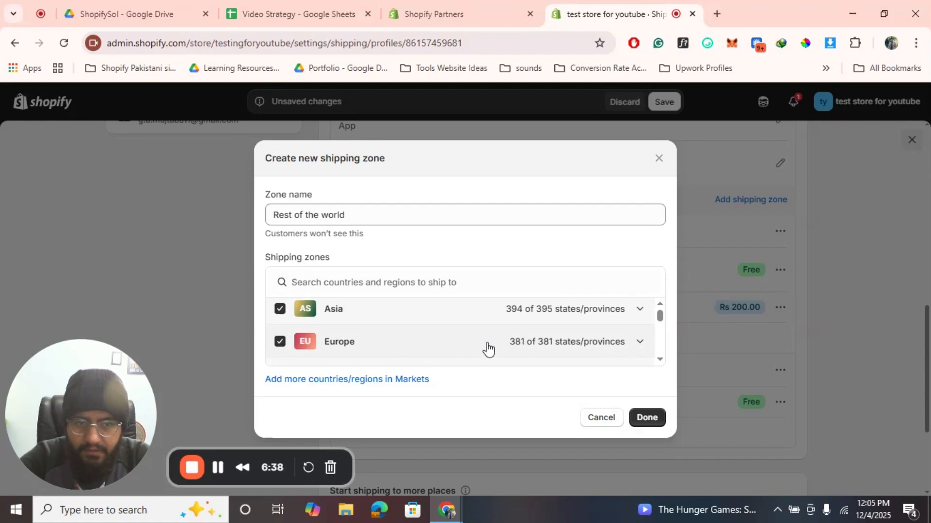
scroll(495, 345, down, 2)
click(279, 327)
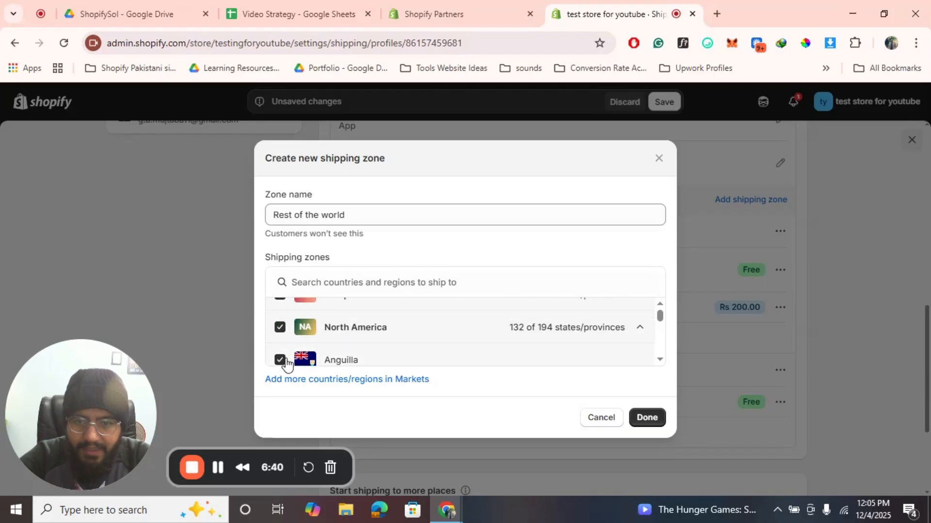
click(640, 327)
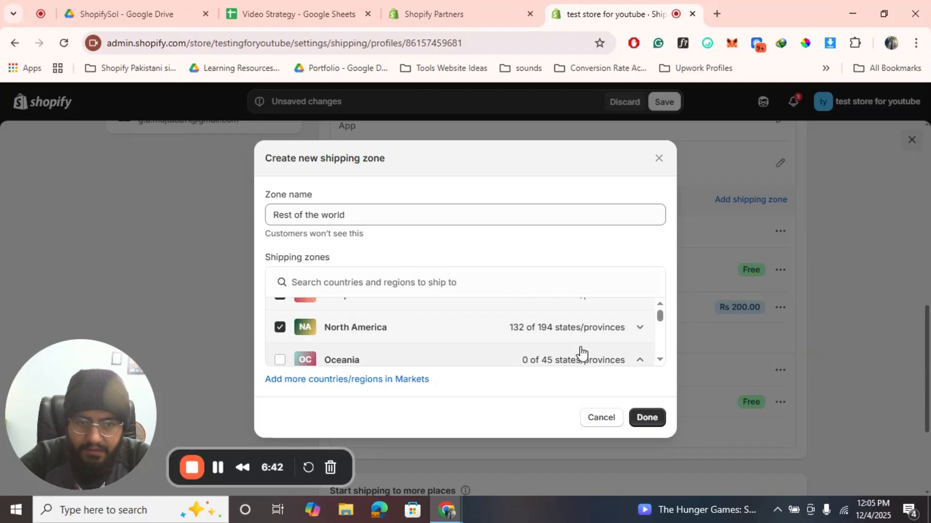
scroll(584, 354, down, 5)
scroll(581, 352, down, 1)
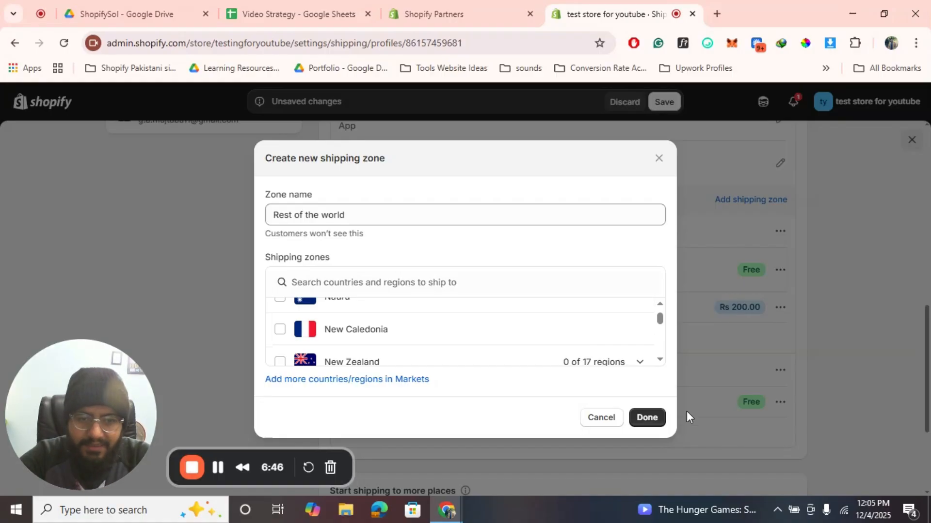
click(646, 418)
- Add a free custom flat rate named Standard to the Rest of the world zone and save the shipping profile
scroll(496, 388, down, 2)
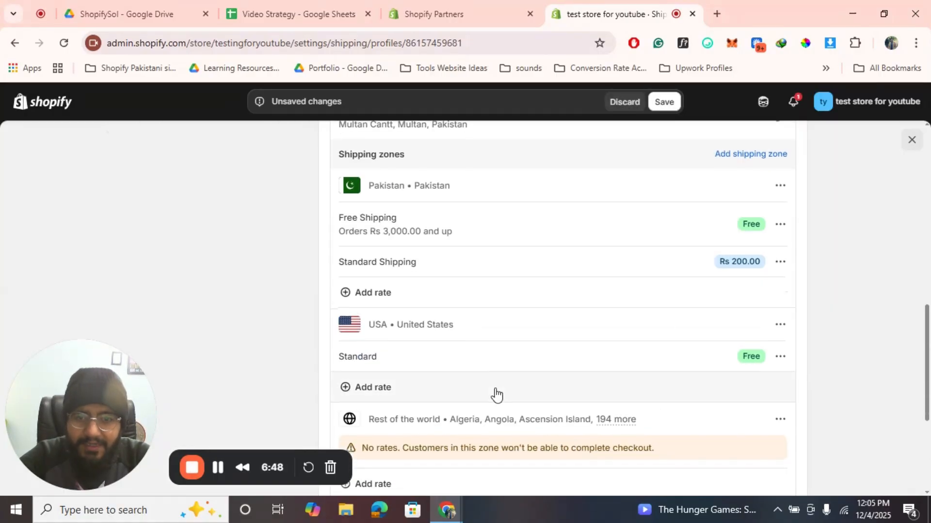
click(370, 430)
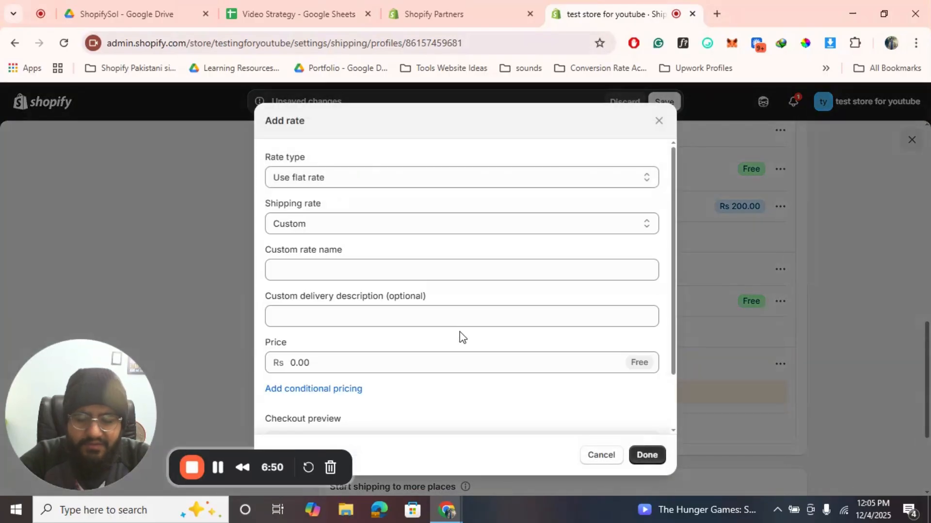
click(322, 262)
text(S)
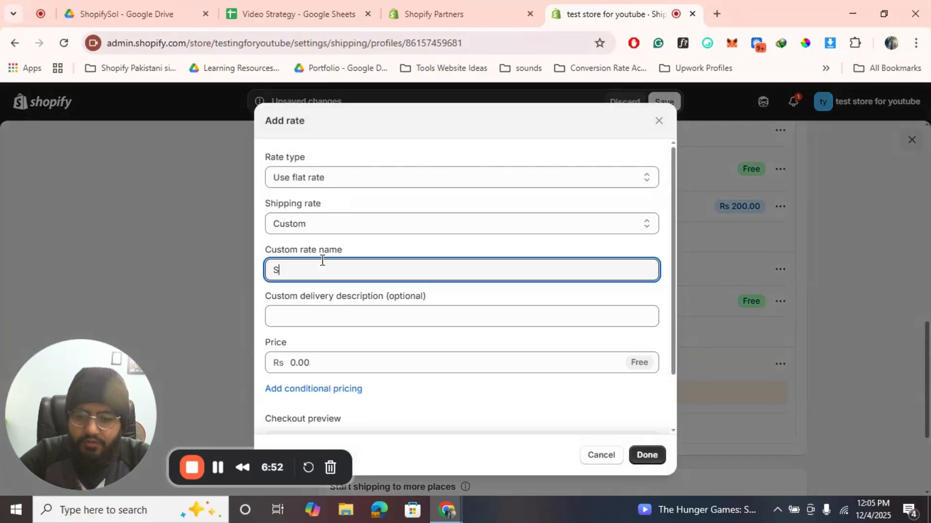
text(tandat)
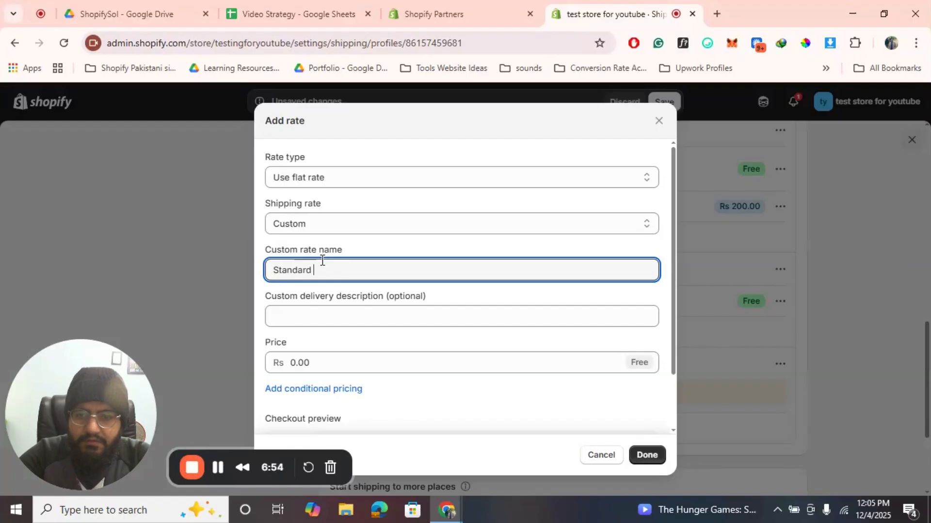
click(648, 455)
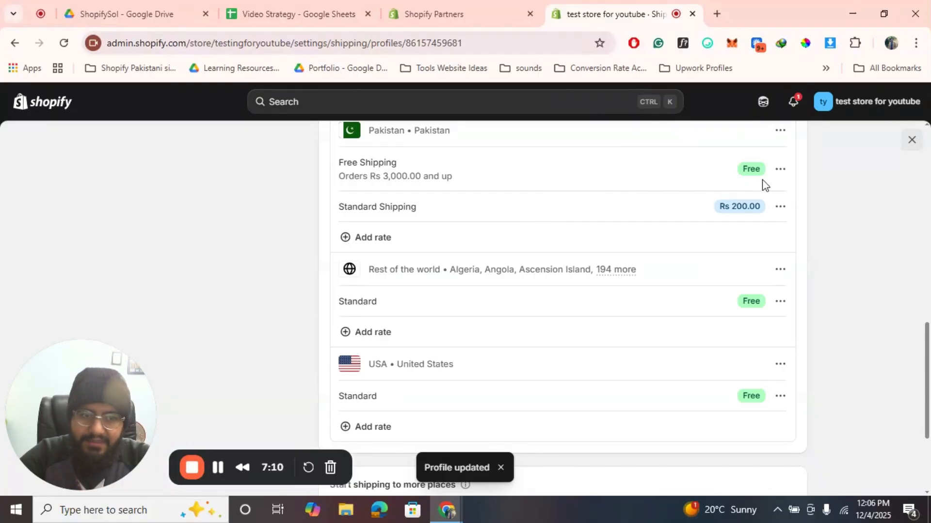
- Check the options available for the Pakistan zone's Free Shipping rate and leave the shipping settings
click(781, 170)
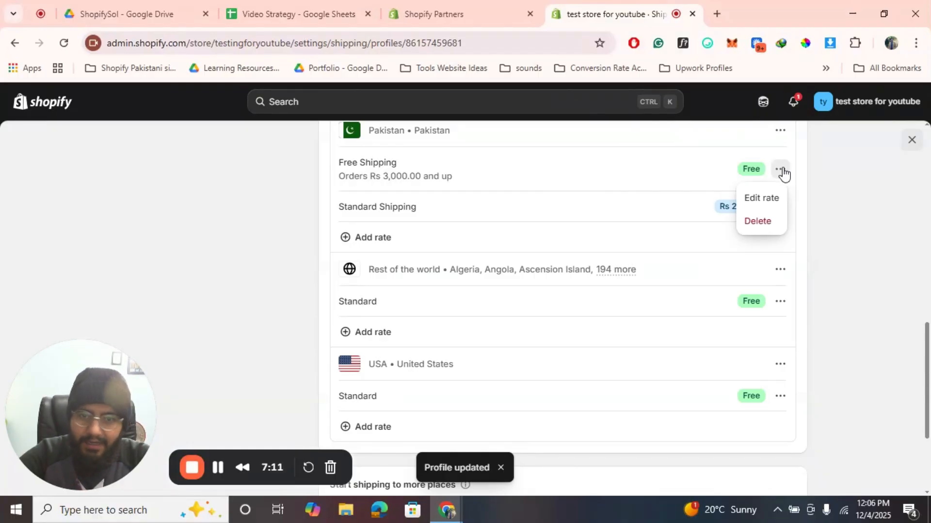
click(867, 188)
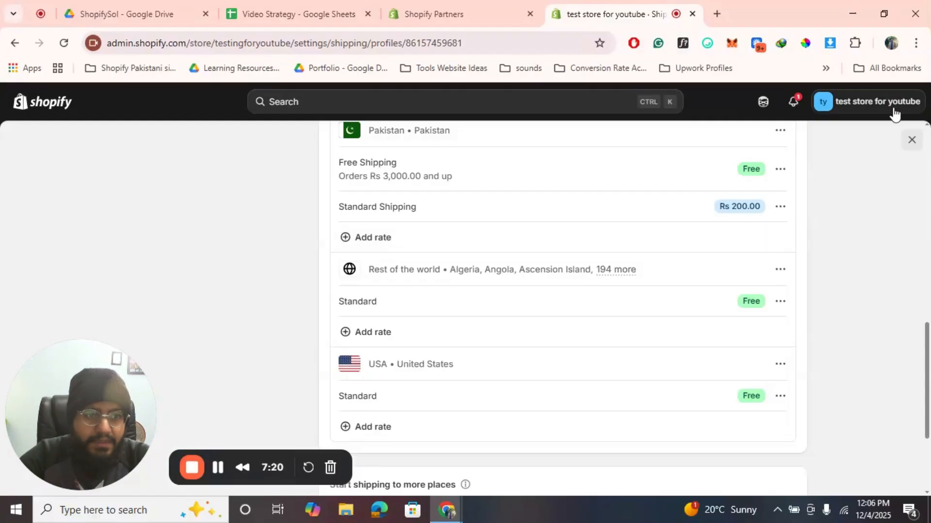
click(911, 140)
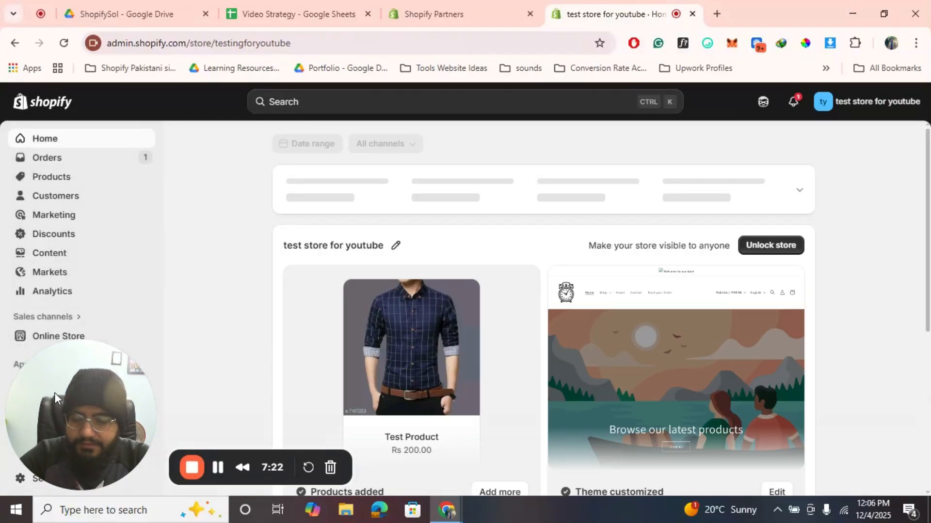
- Preview the online store, view the cart with the labor protection shoes and proceed to checkout
click(216, 473)
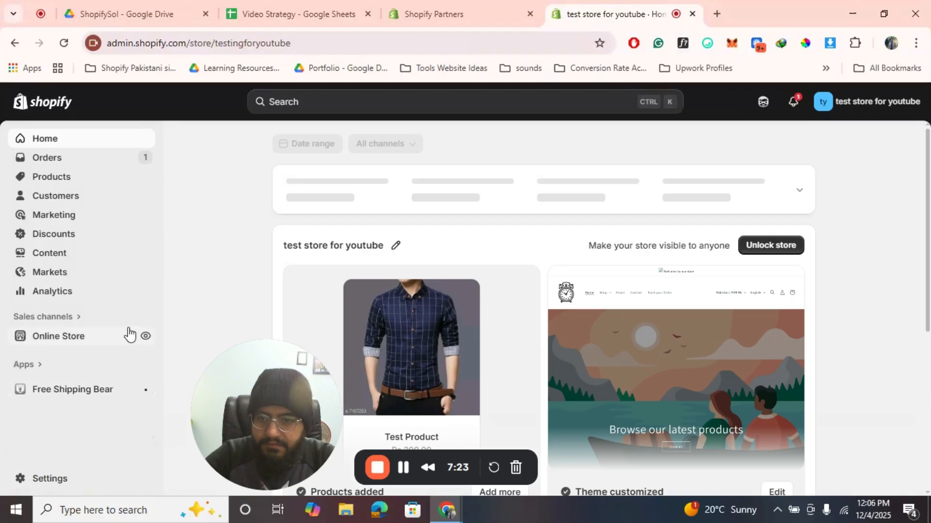
click(146, 337)
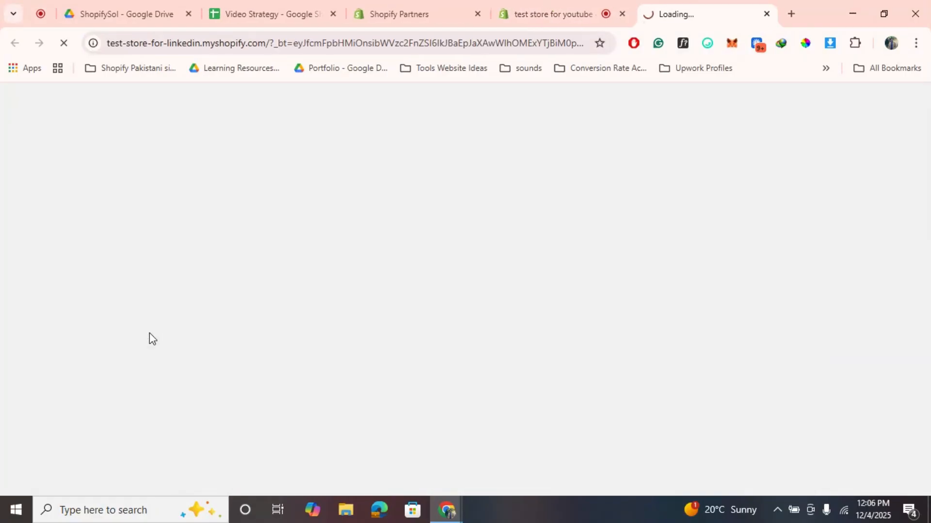
click(545, 6)
click(648, 1)
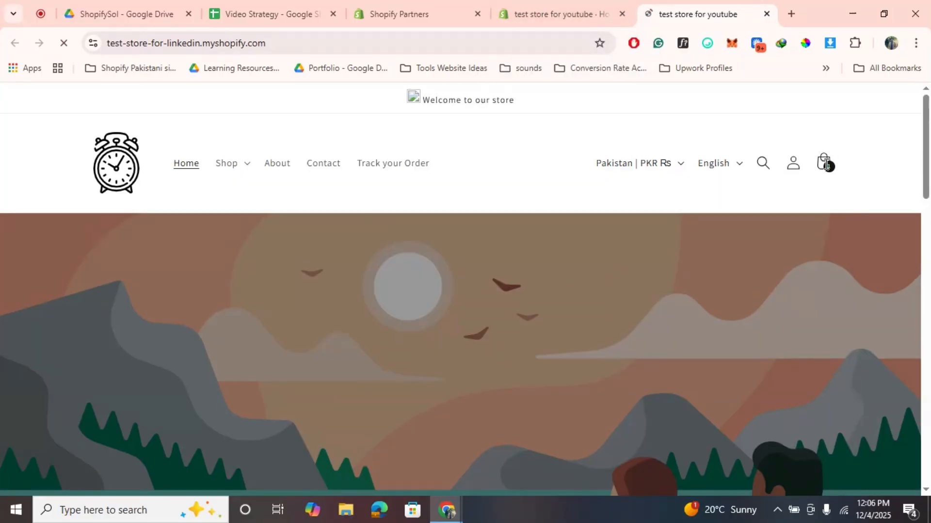
click(826, 165)
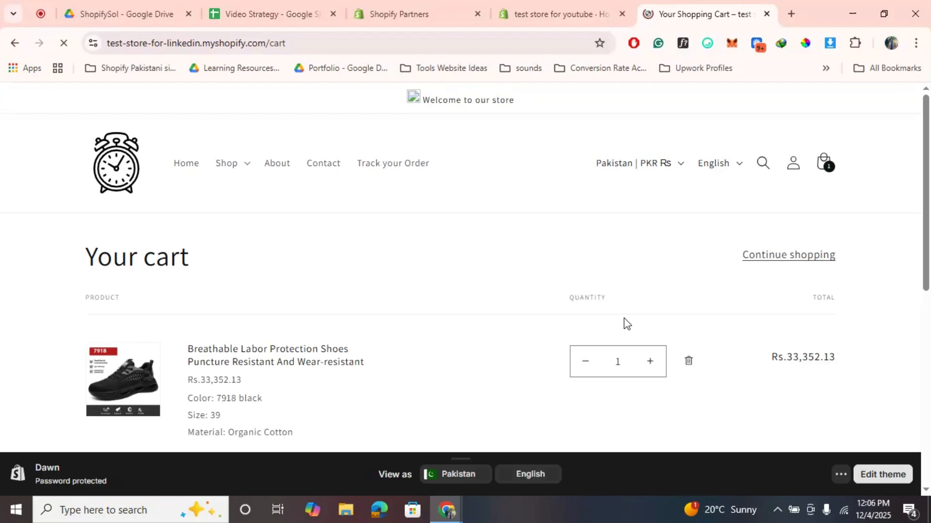
scroll(626, 324, down, 5)
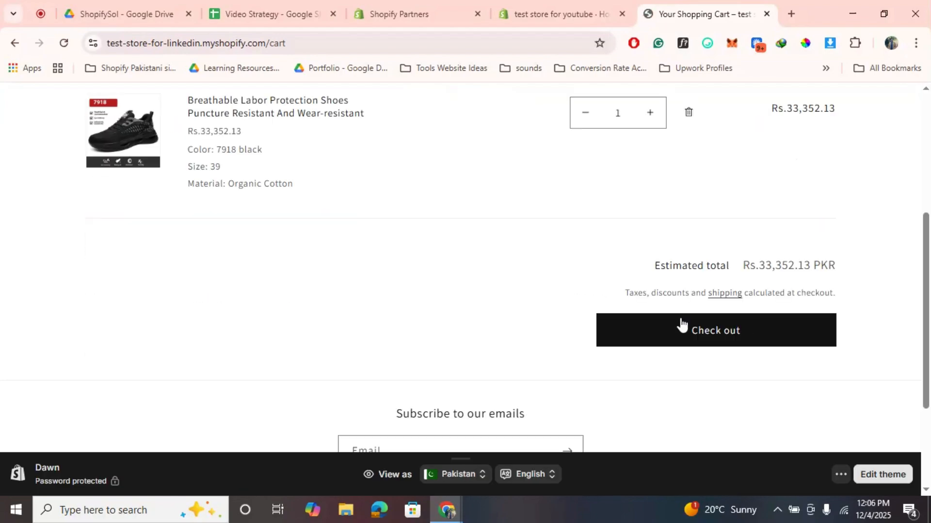
click(711, 341)
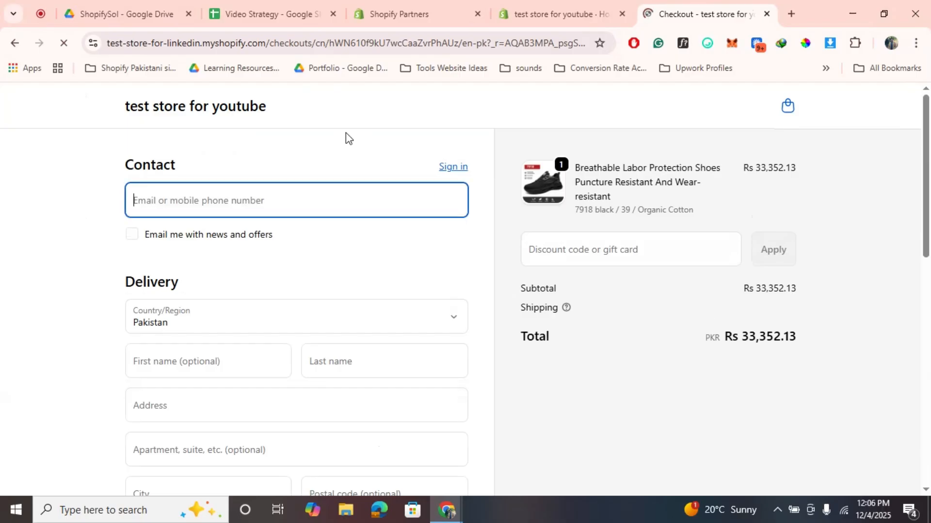
- Examine the shipping charge at checkout for delivery to Pakistan, return to the cart and close the store preview
scroll(308, 268, down, 2)
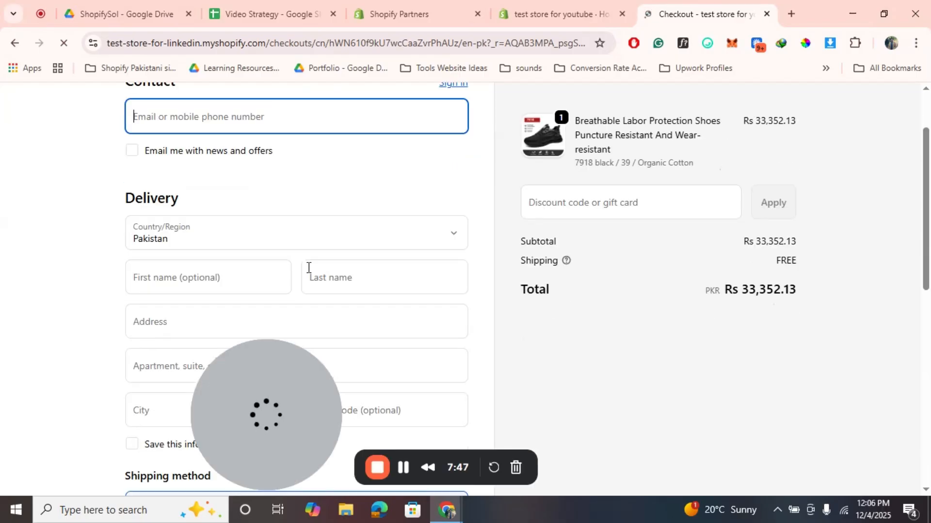
scroll(397, 216, down, 1)
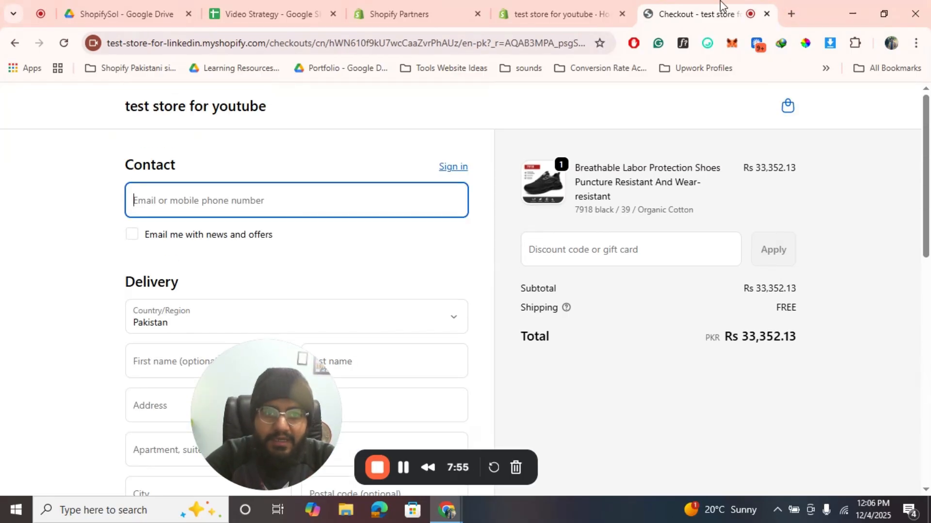
click(15, 44)
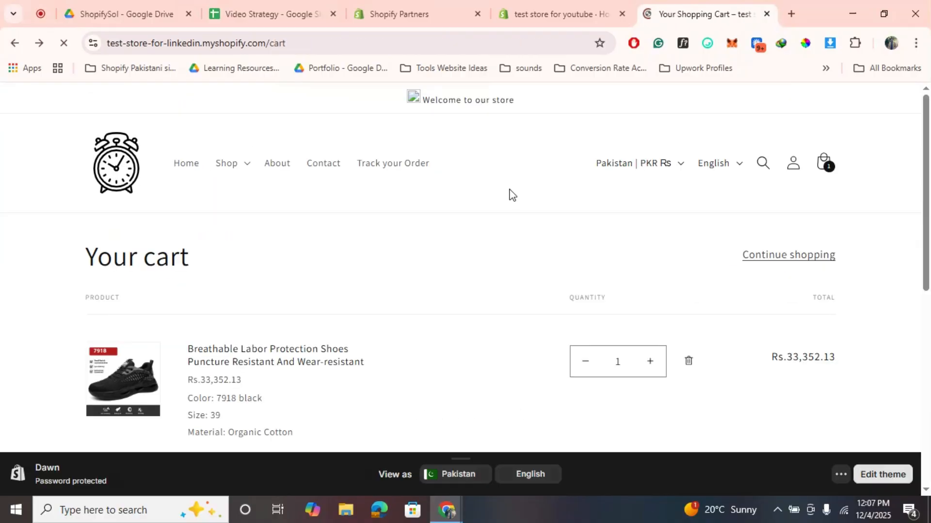
click(766, 13)
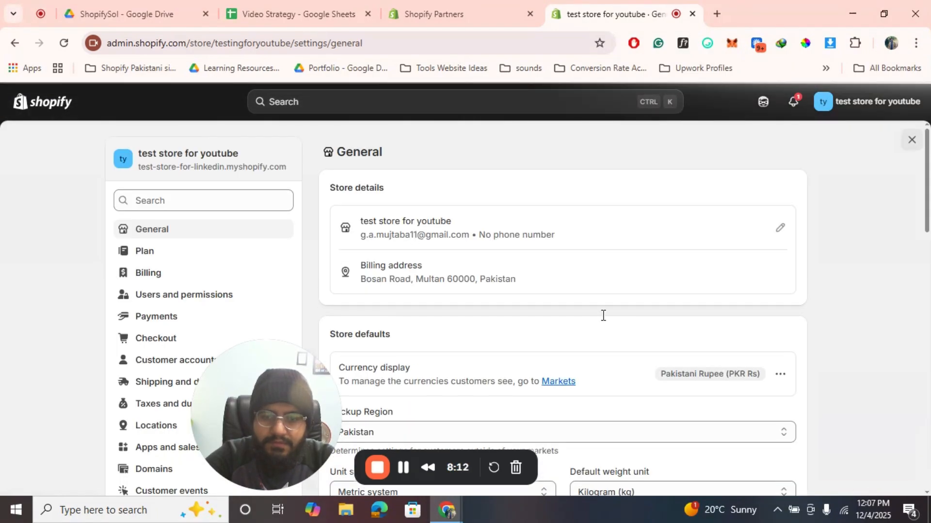
- Open the general shipping rates profile in the Shipping and delivery settings and find its shipping zones
click(153, 384)
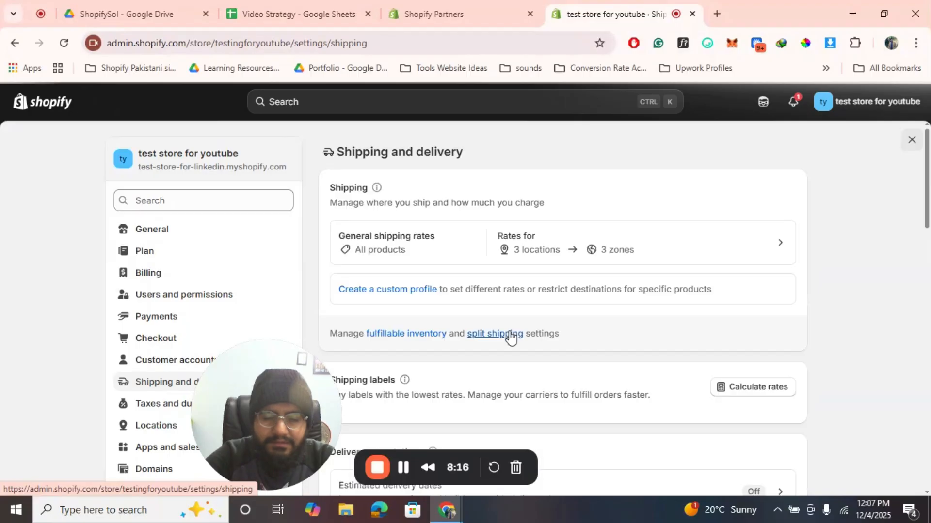
scroll(509, 335, down, 5)
scroll(622, 289, up, 4)
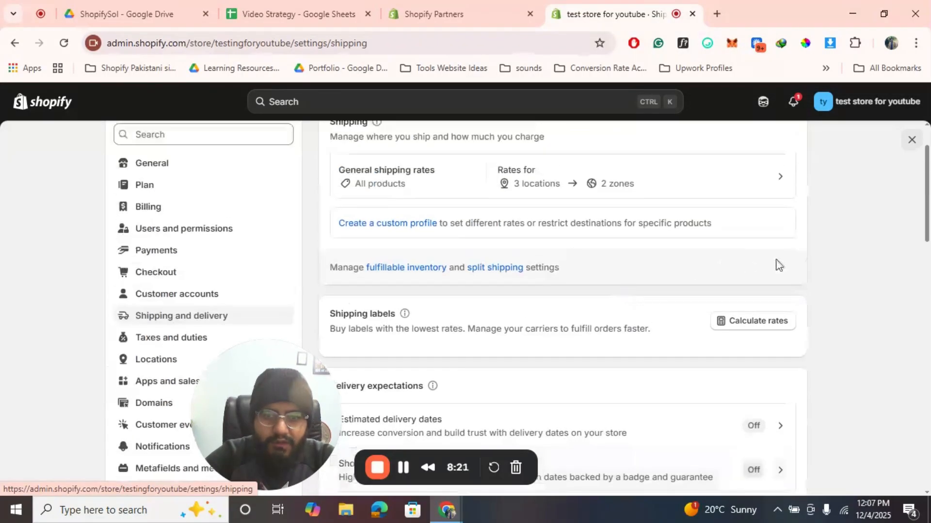
click(760, 172)
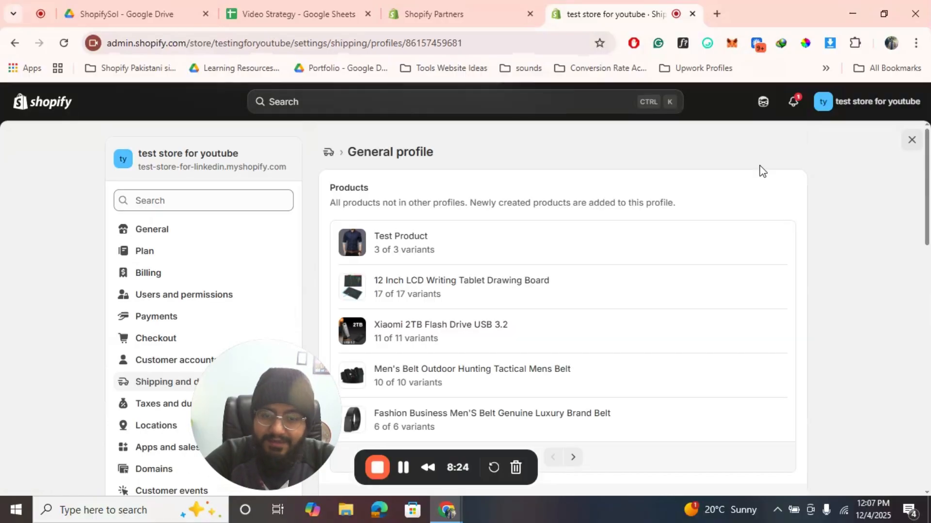
scroll(629, 329, down, 12)
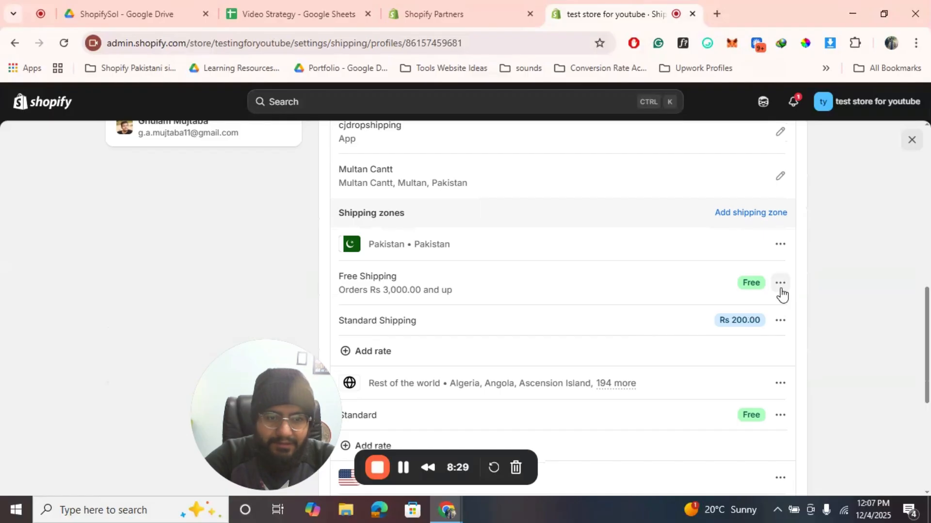
- Set the price of the Pakistan zone's Free Shipping rate to Rs 100 and save the profile
click(780, 284)
click(761, 312)
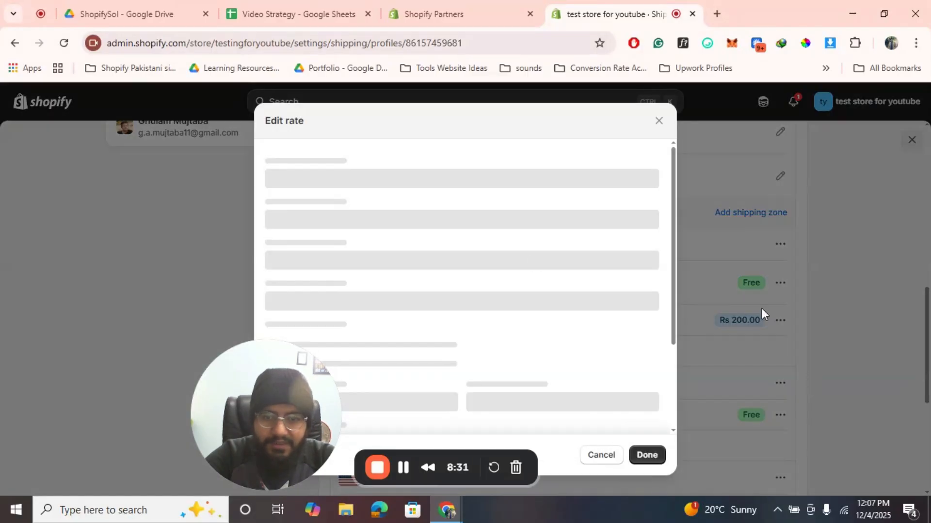
drag(239, 380, 52, 363)
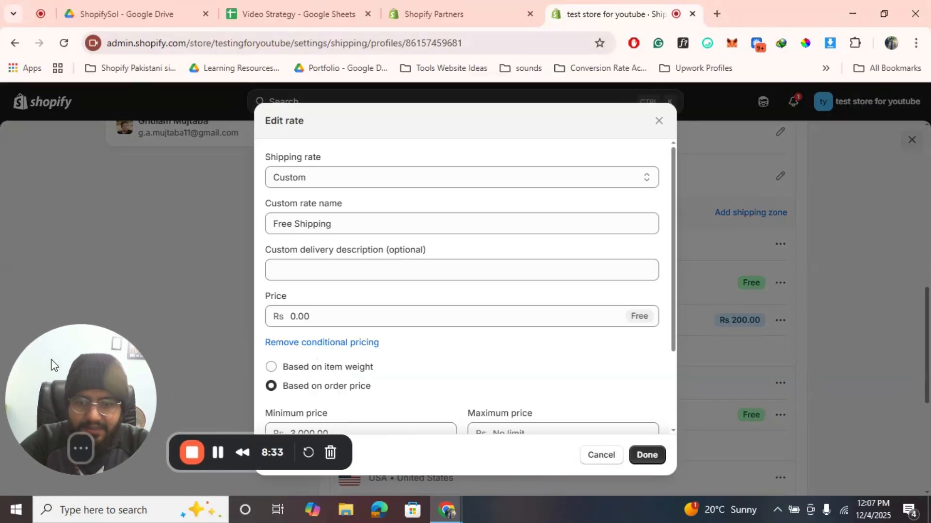
double_click(319, 319)
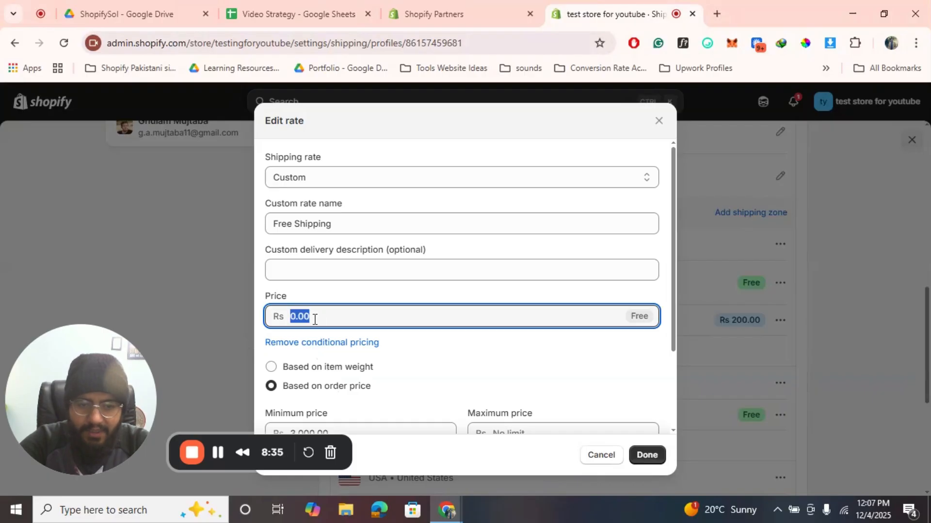
text(100)
click(645, 454)
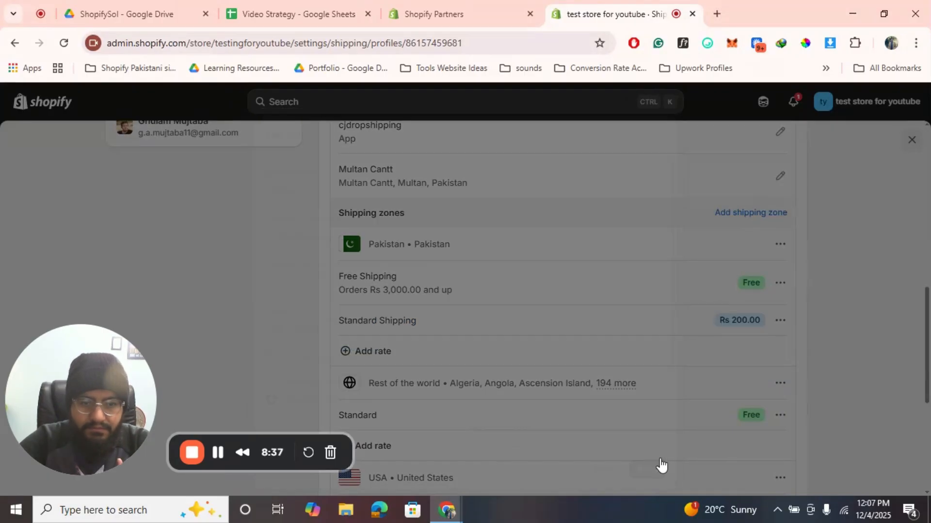
click(672, 99)
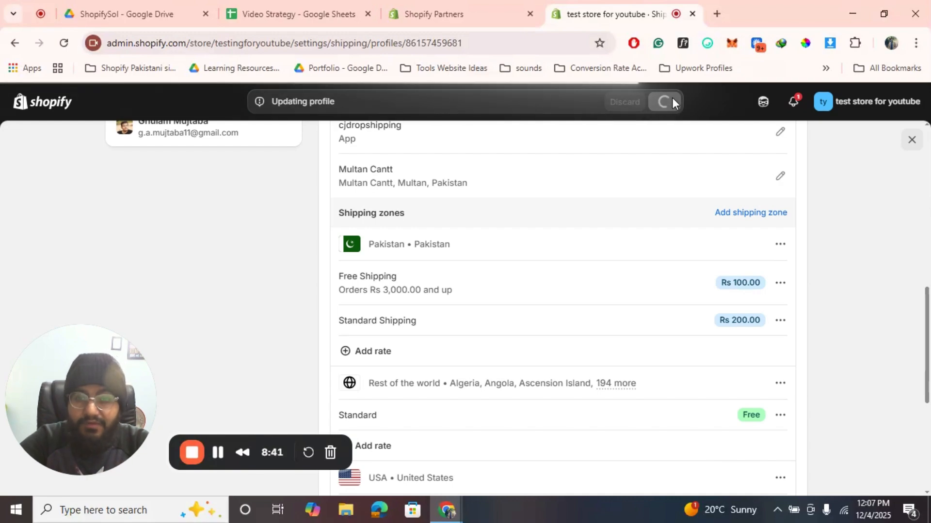
- Leave the settings and start a new free shipping discount with the discount code FREESHIP10
scroll(769, 276, up, 10)
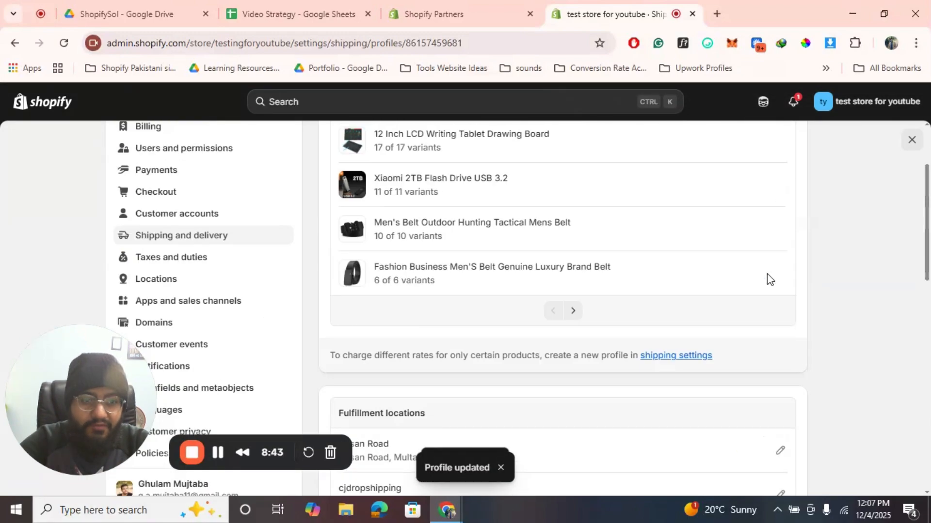
click(908, 138)
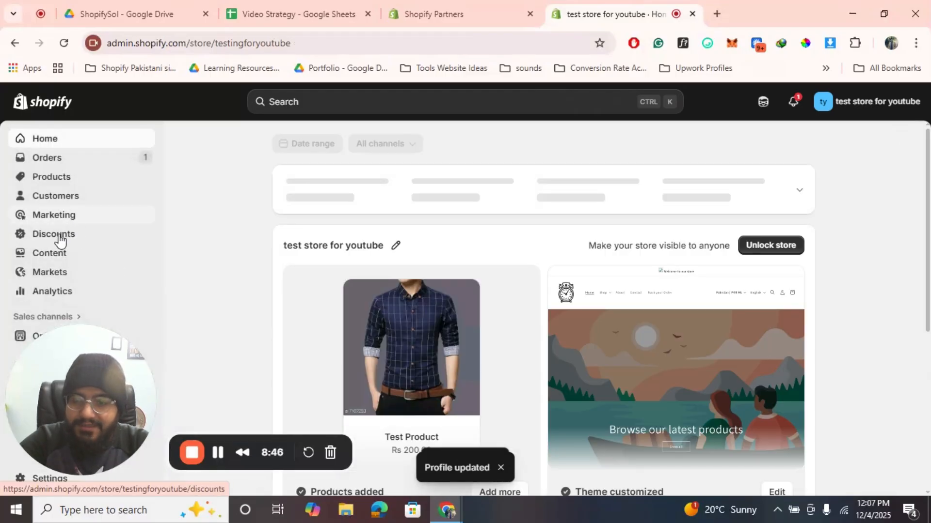
click(58, 236)
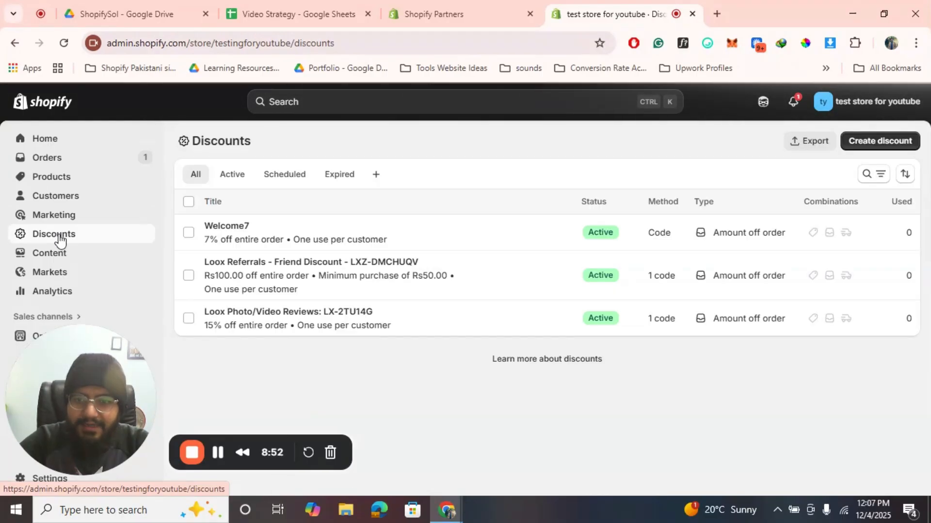
click(892, 142)
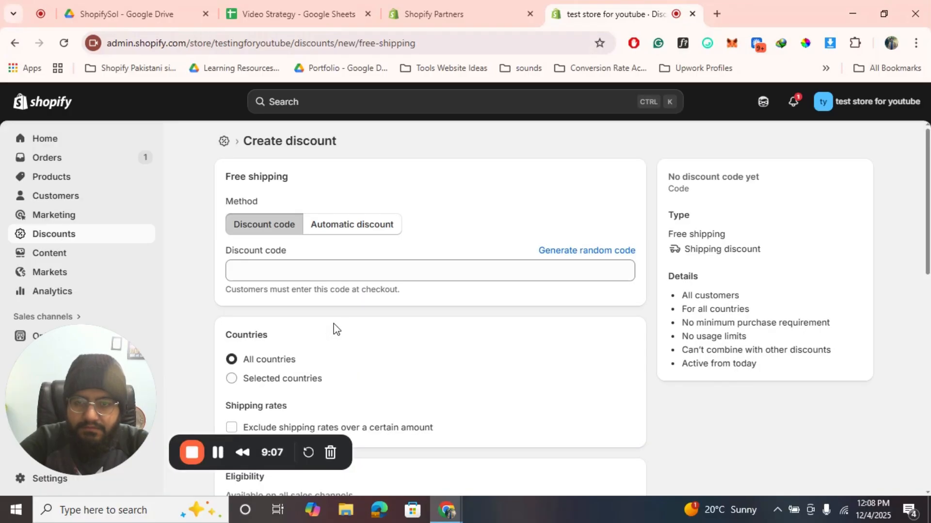
click(320, 269)
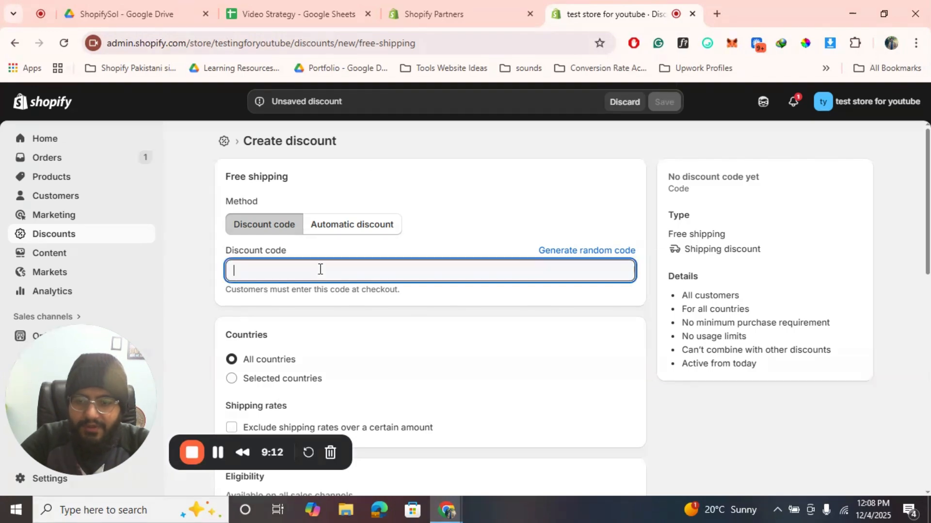
text(FREESHIP10)
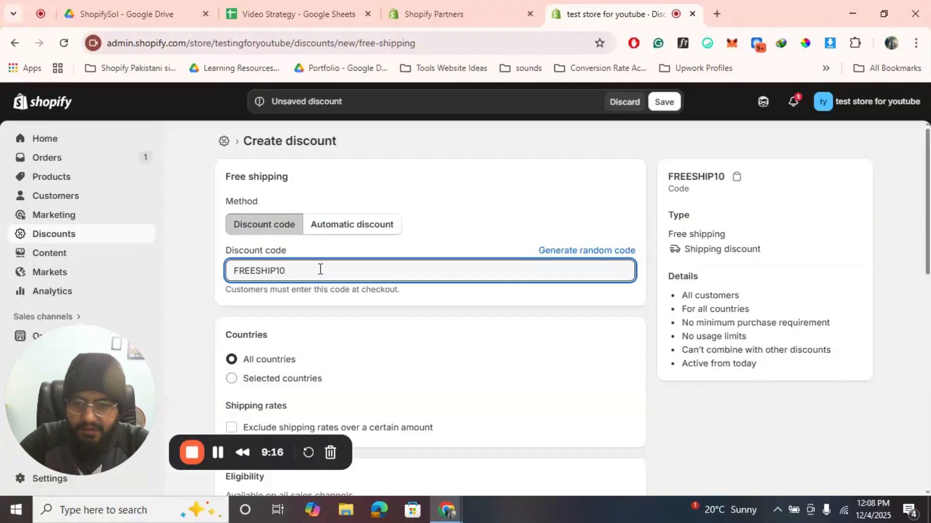
- Restrict the free shipping discount to selected countries and add Pakistan
scroll(405, 389, down, 2)
click(250, 312)
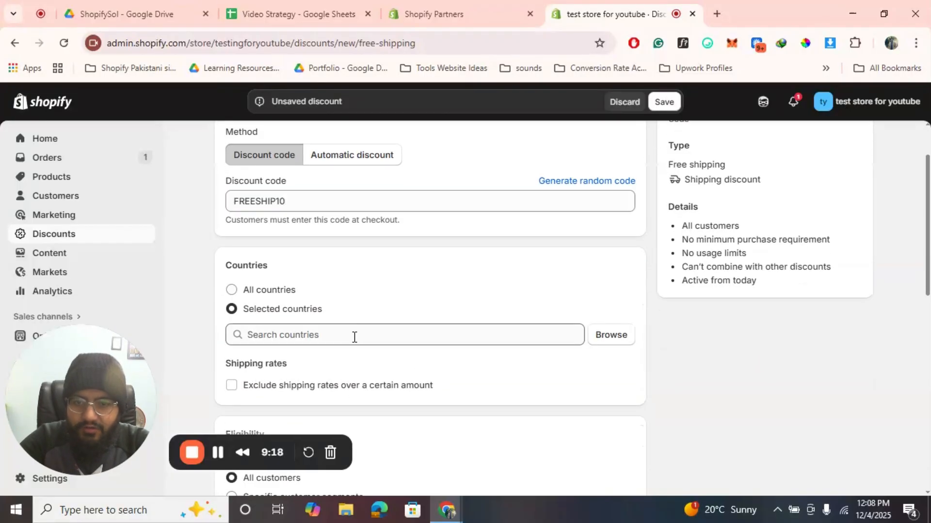
click(354, 336)
text(pakistan)
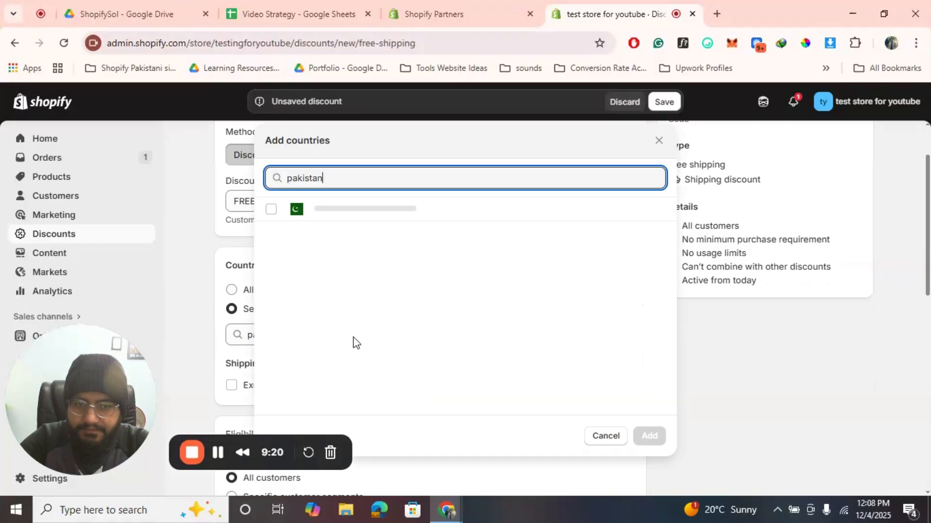
click(328, 212)
click(653, 433)
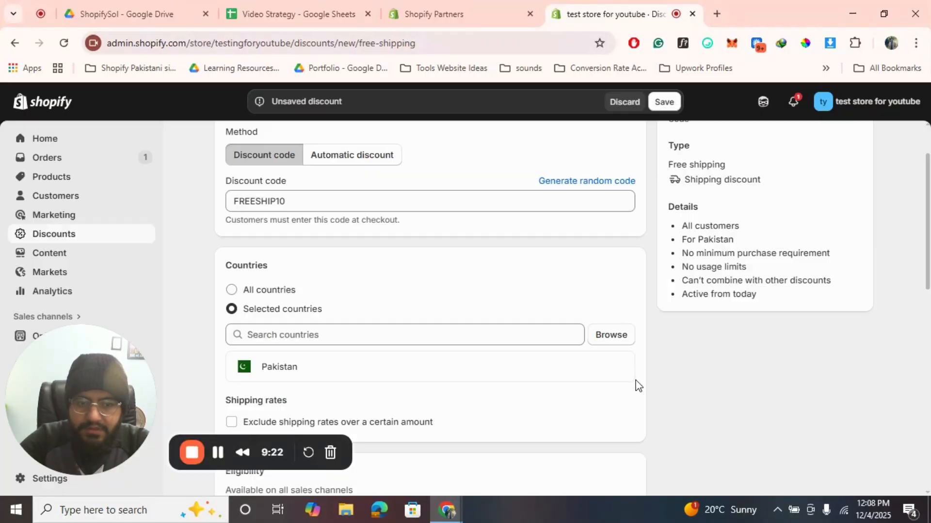
- Require a minimum purchase amount of Rs 3,000 for the free shipping discount
scroll(543, 294, down, 6)
scroll(544, 295, down, 2)
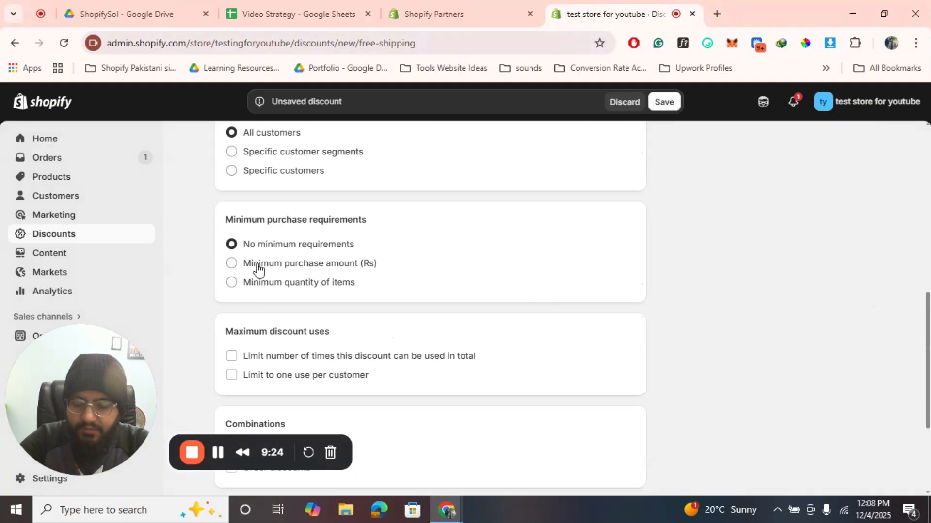
click(232, 265)
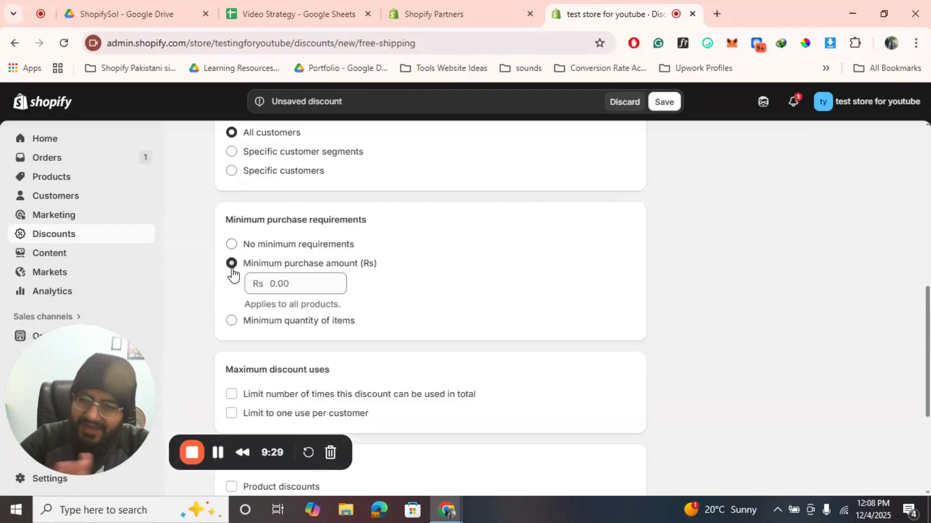
click(289, 291)
text(3000)
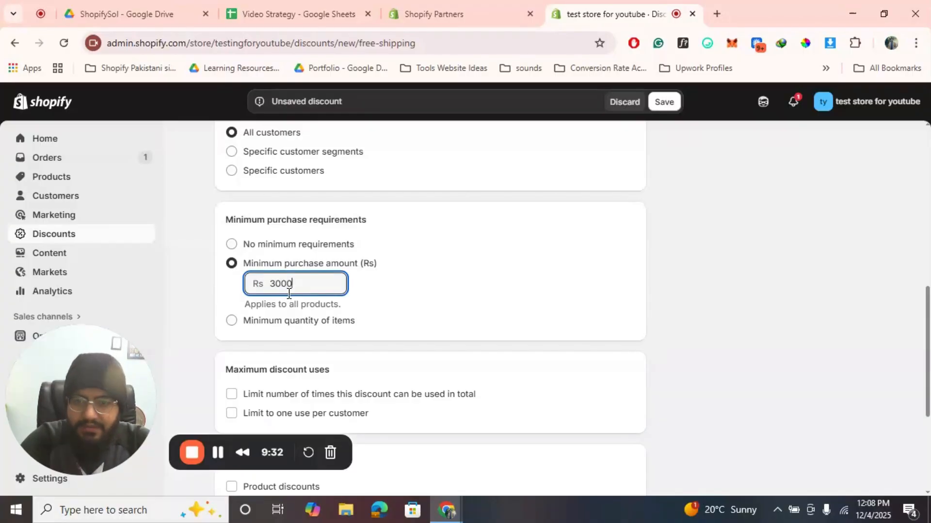
click(609, 301)
scroll(608, 301, down, 3)
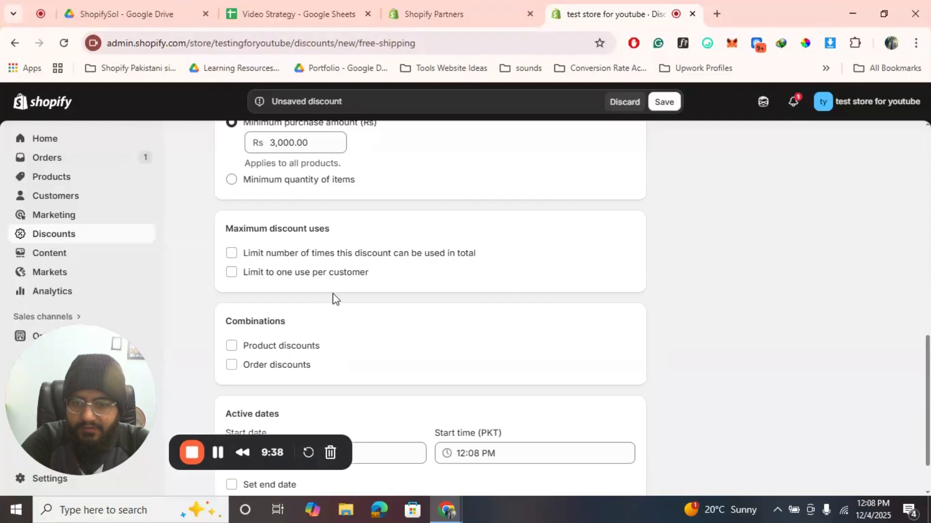
- Copy the discount code FREESHIP10 and save the free shipping discount
scroll(332, 297, down, 1)
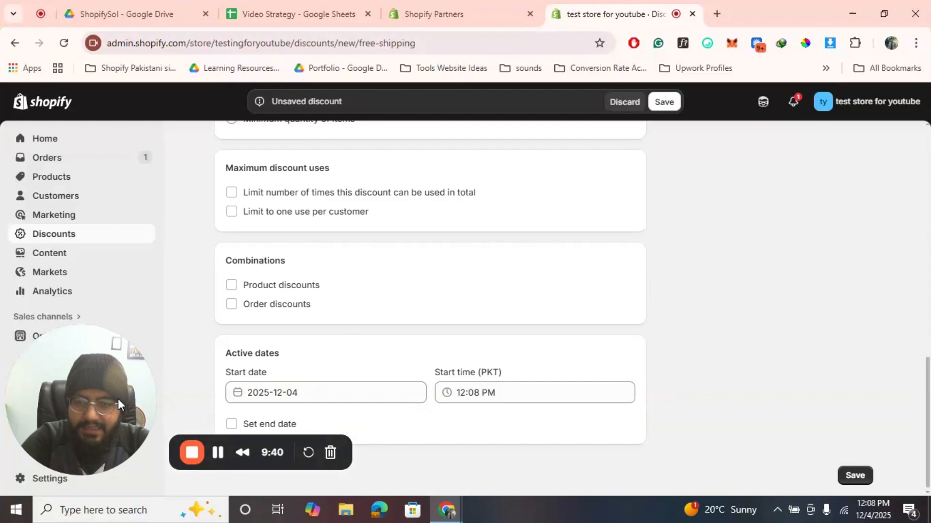
scroll(598, 293, up, 10)
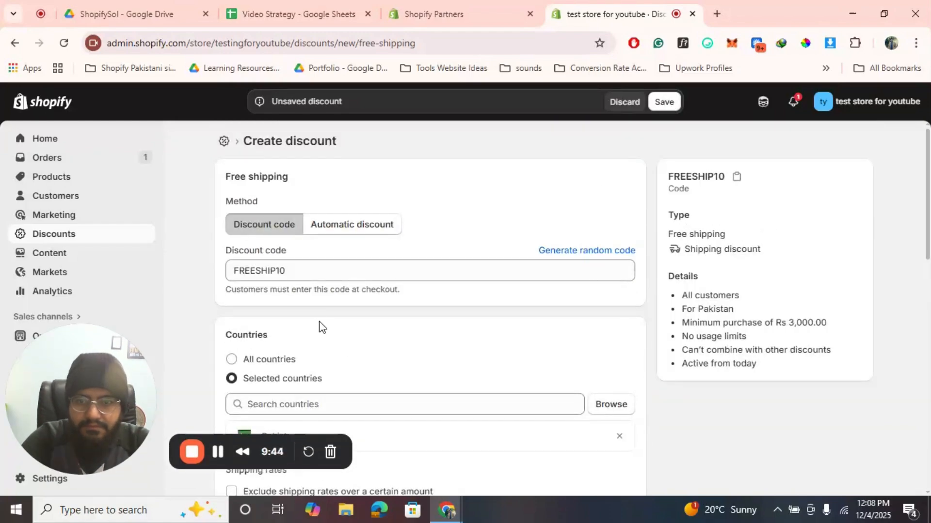
click(289, 270)
double_click(288, 271)
key(super+c)
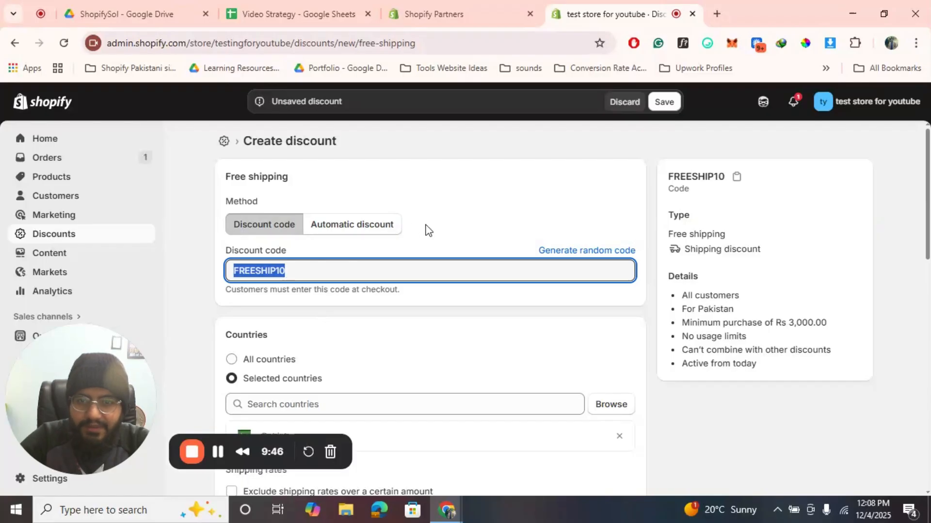
click(670, 97)
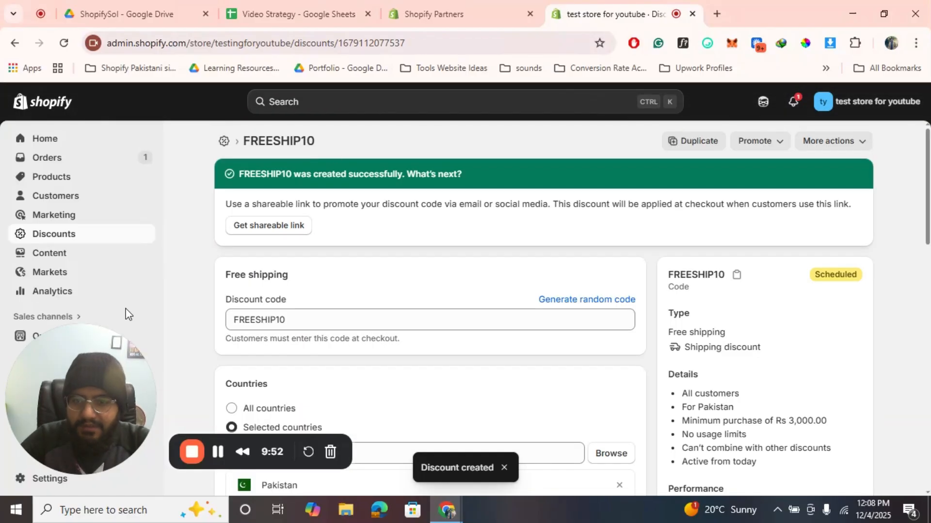
drag(125, 314, 549, 231)
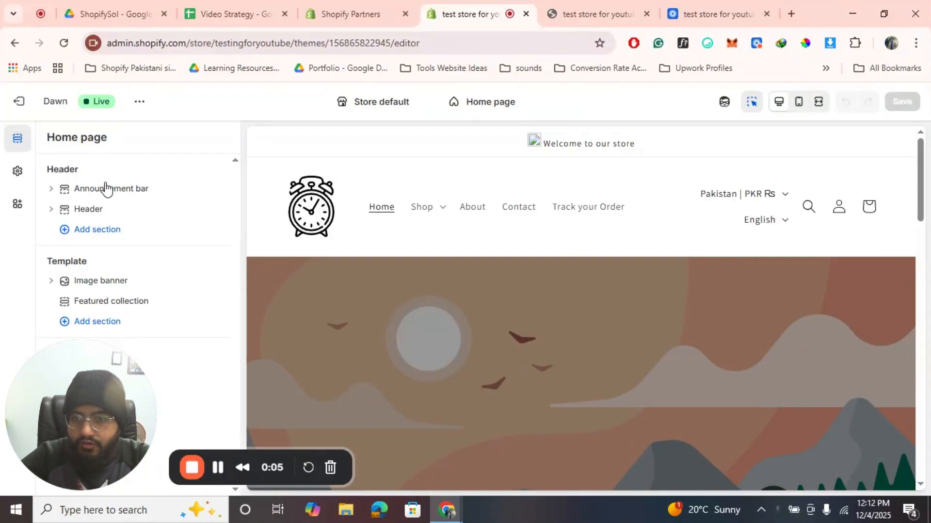
- Replace the announcement bar's text with "Spent more than 3000pkr and get free shippijg by entering the code"
click(49, 189)
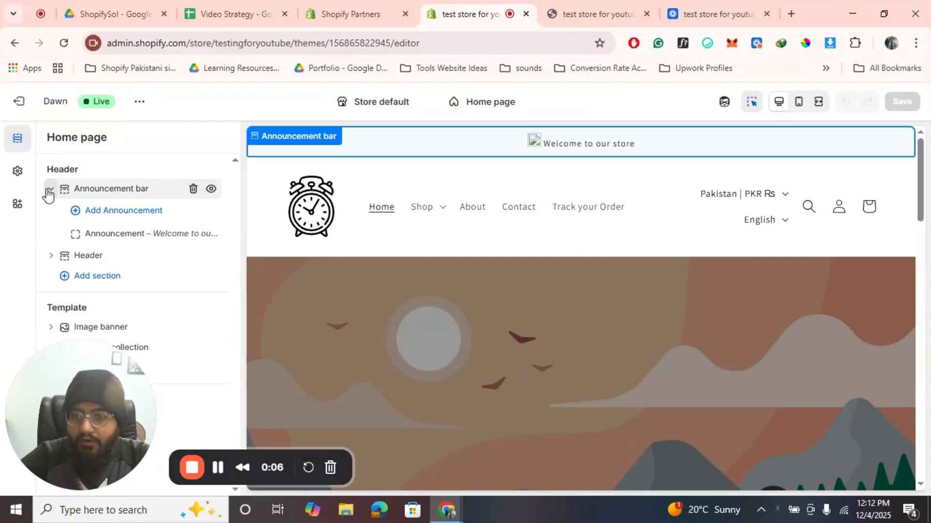
click(158, 241)
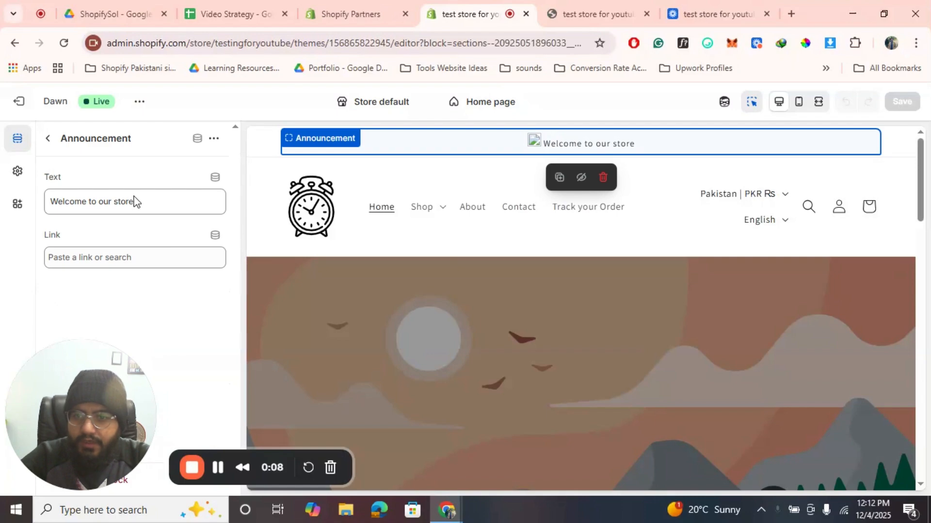
triple_click(134, 199)
text(Spe)
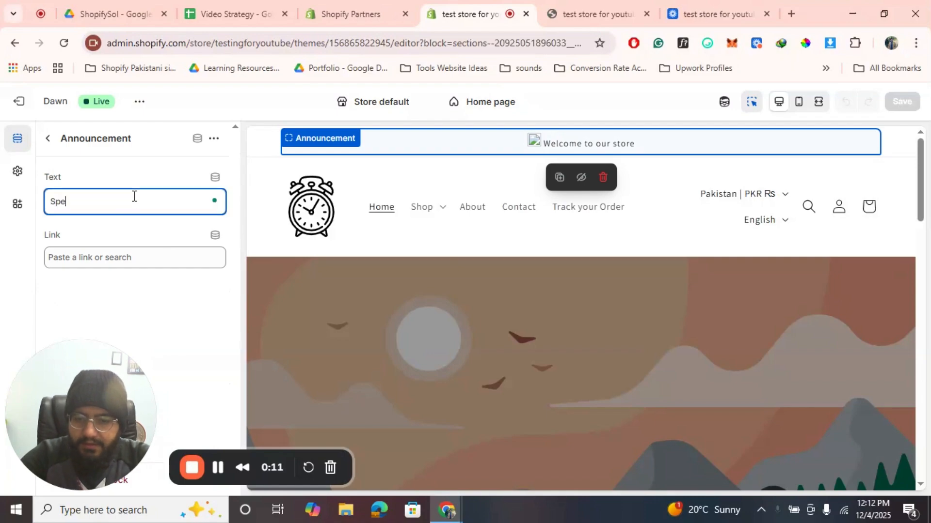
text(nt m)
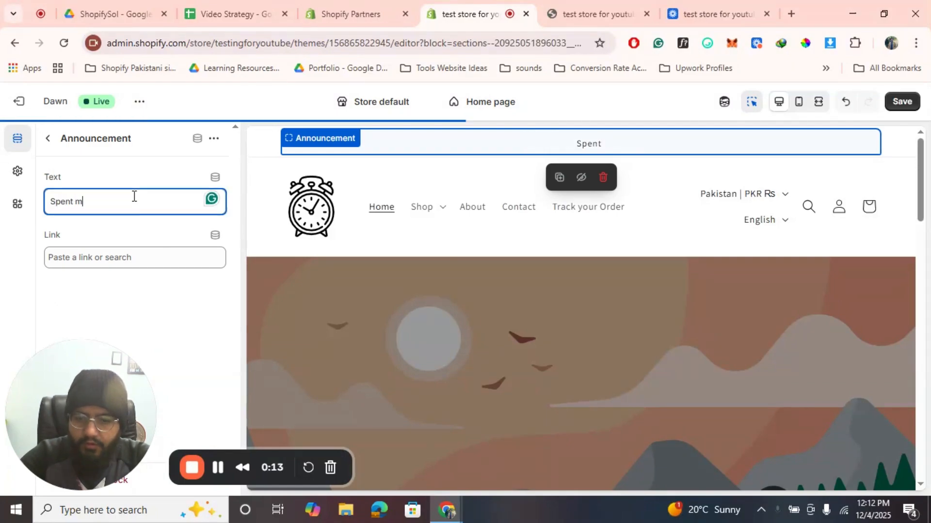
text(ore than 300$)
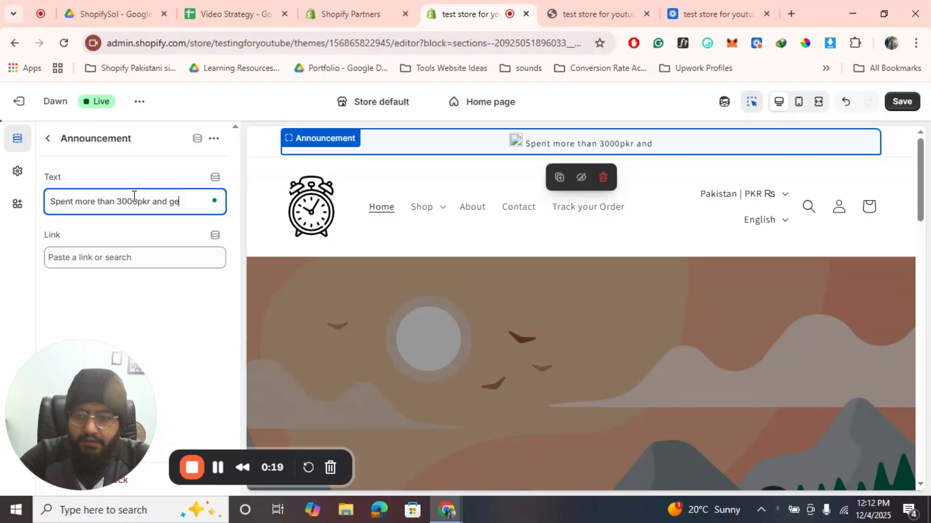
text(free sh)
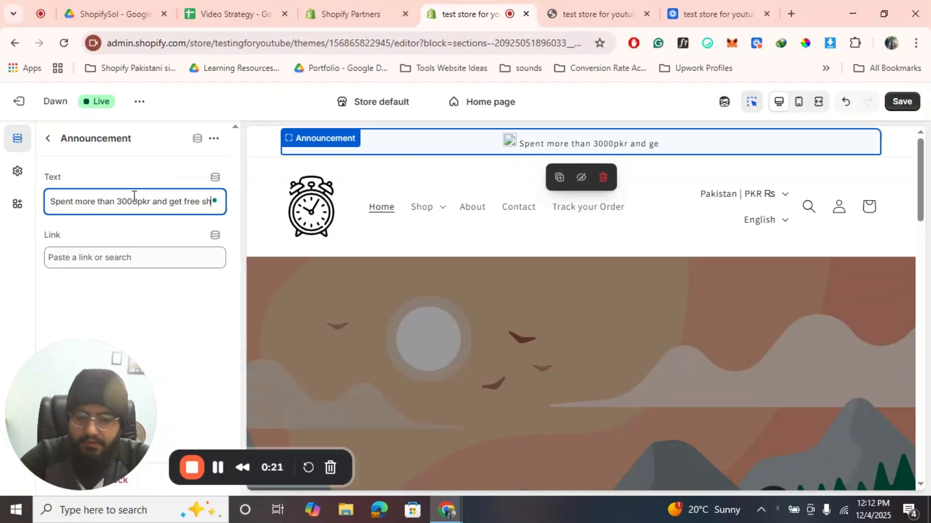
text(ippijg by)
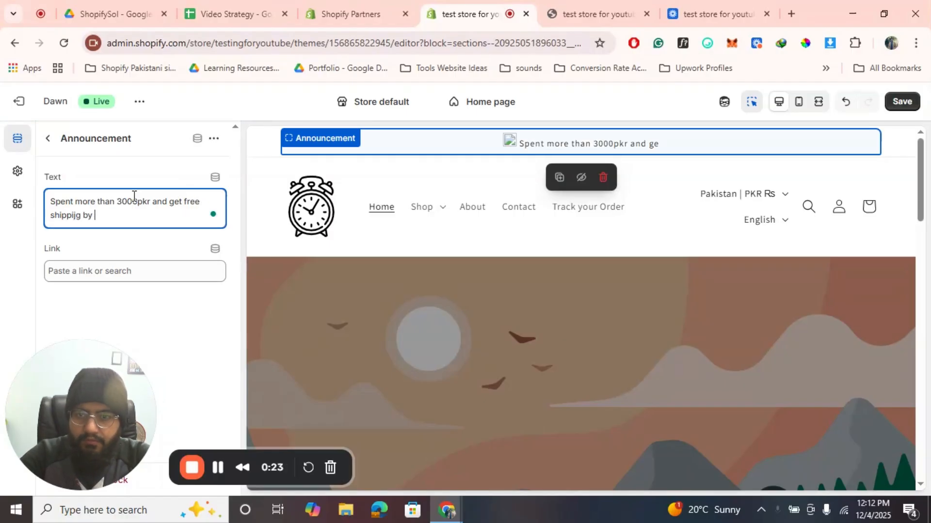
text( entering the code)
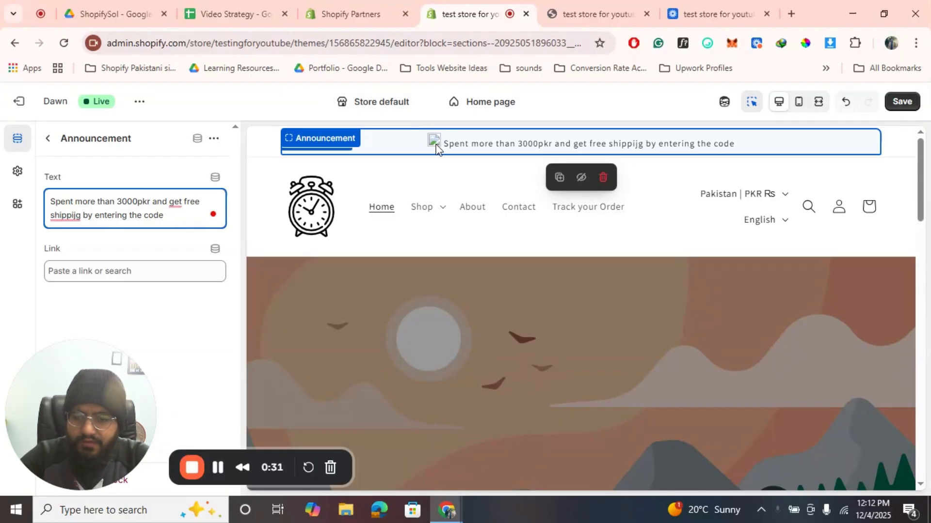
- Append the copied discount code FREESHIP10 to the announcement text and save the theme
key(super+v)
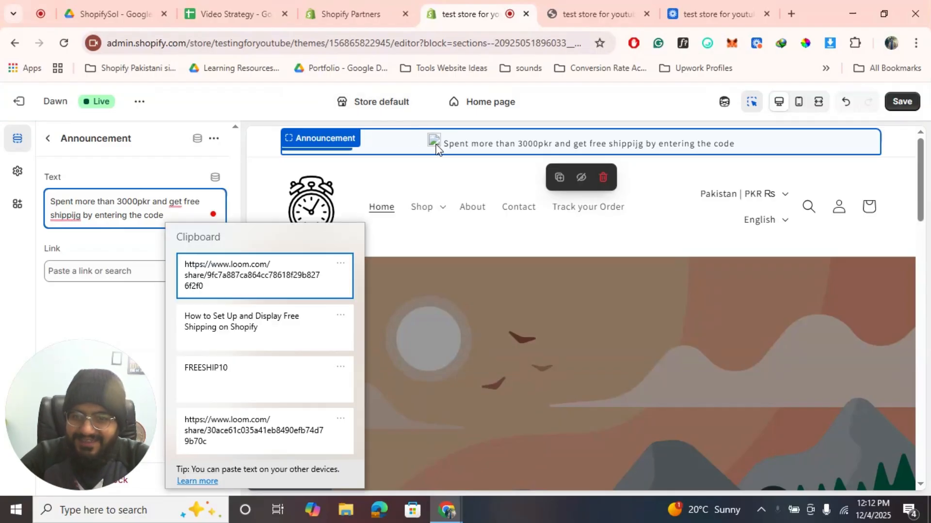
click(242, 364)
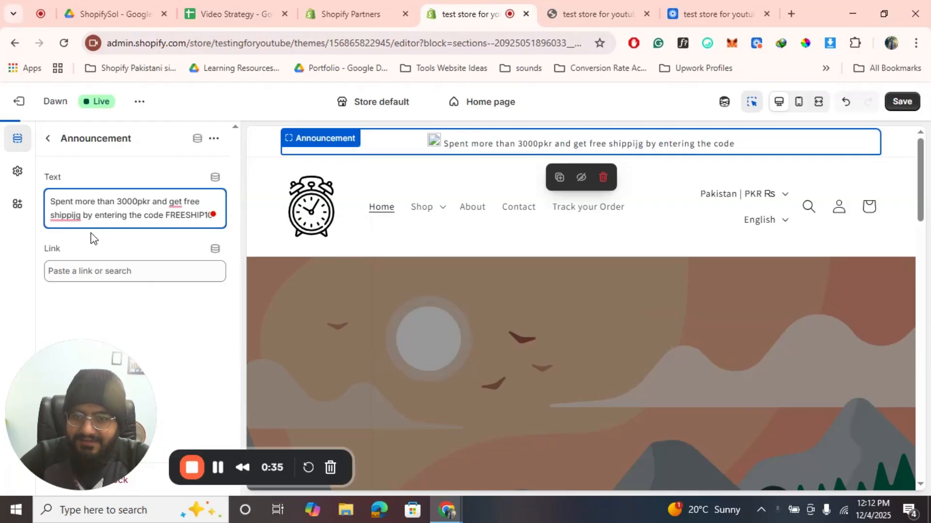
click(906, 103)
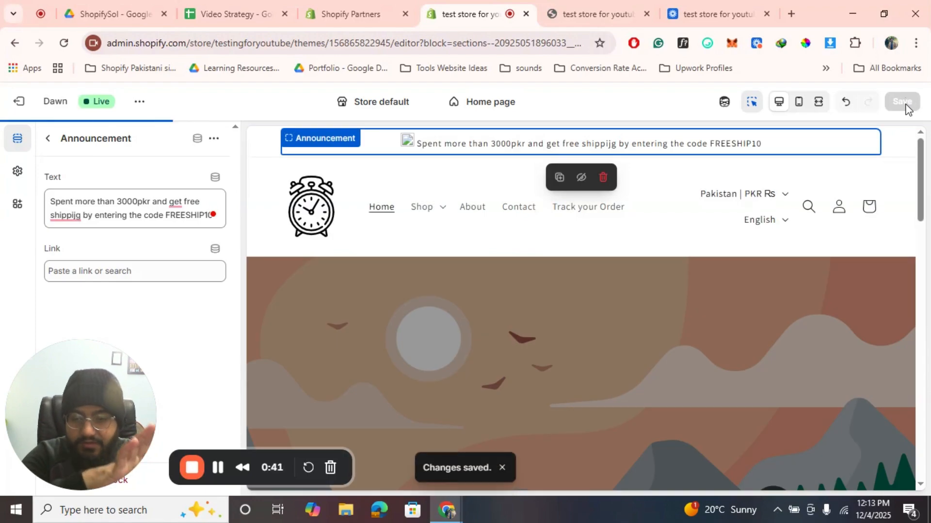
- Reload the storefront home page and proceed from the cart to checkout
click(589, 13)
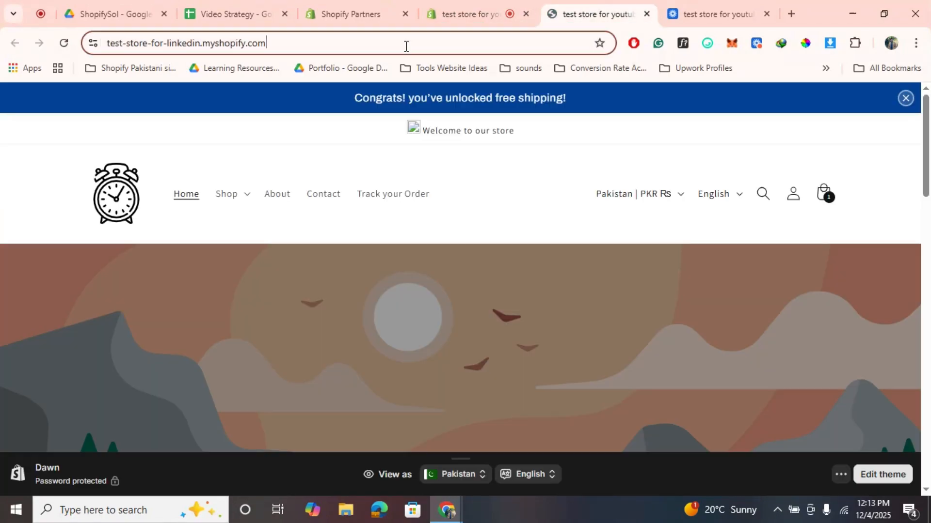
key(Return)
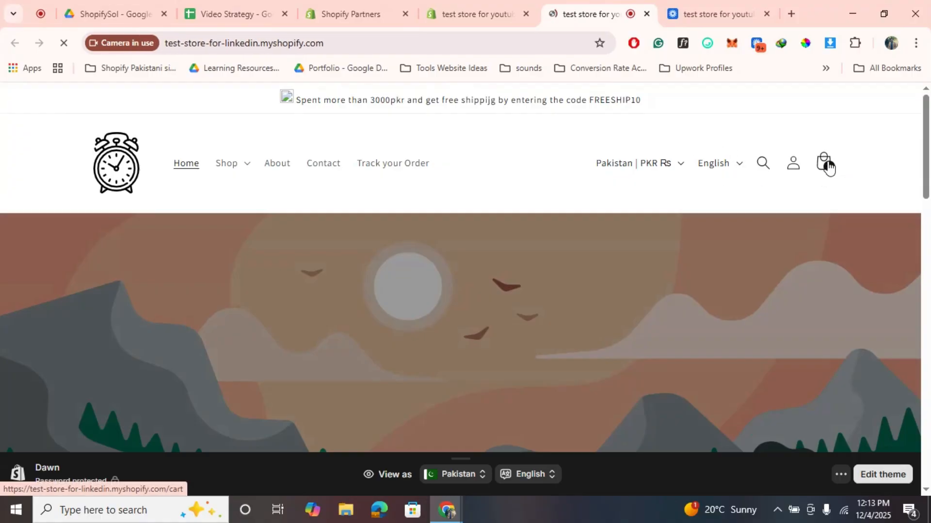
click(828, 167)
scroll(601, 274, down, 3)
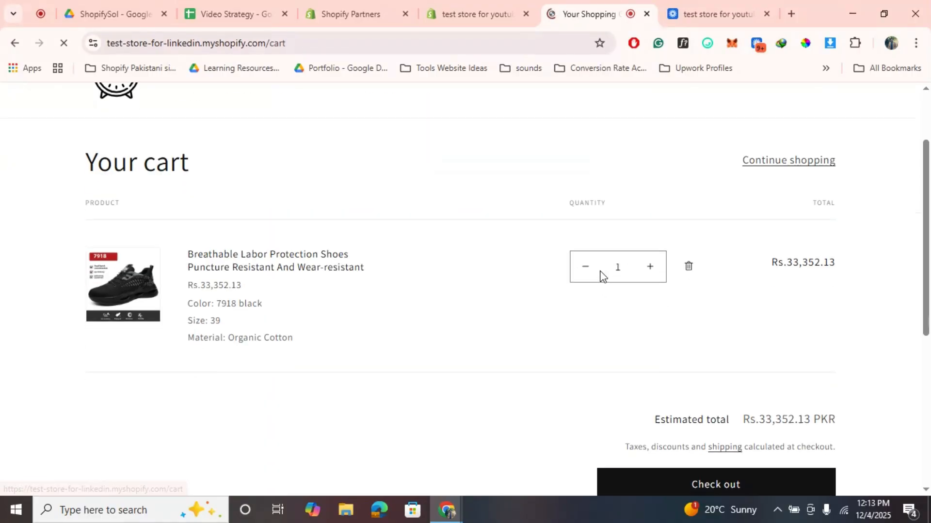
scroll(601, 274, down, 2)
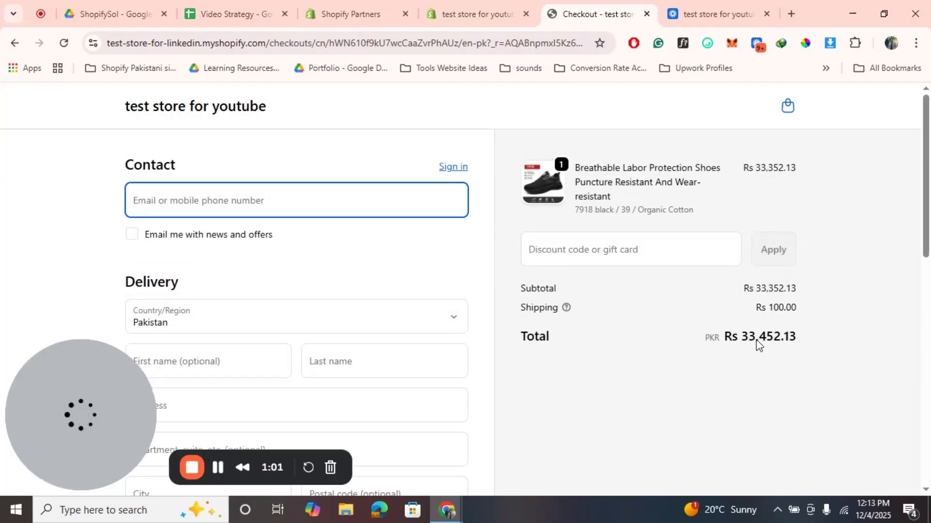
- Apply the discount code FREESHIP10 to the order at checkout
click(606, 250)
key(super+v)
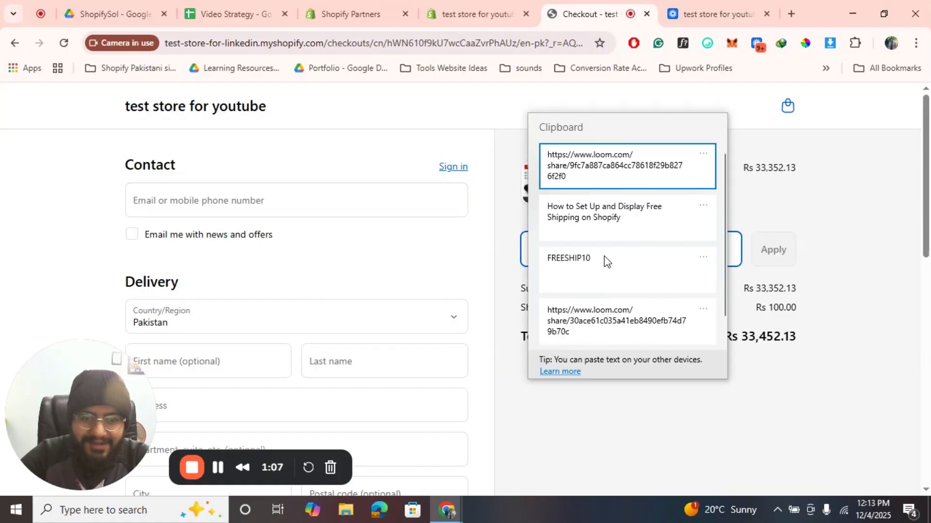
click(604, 256)
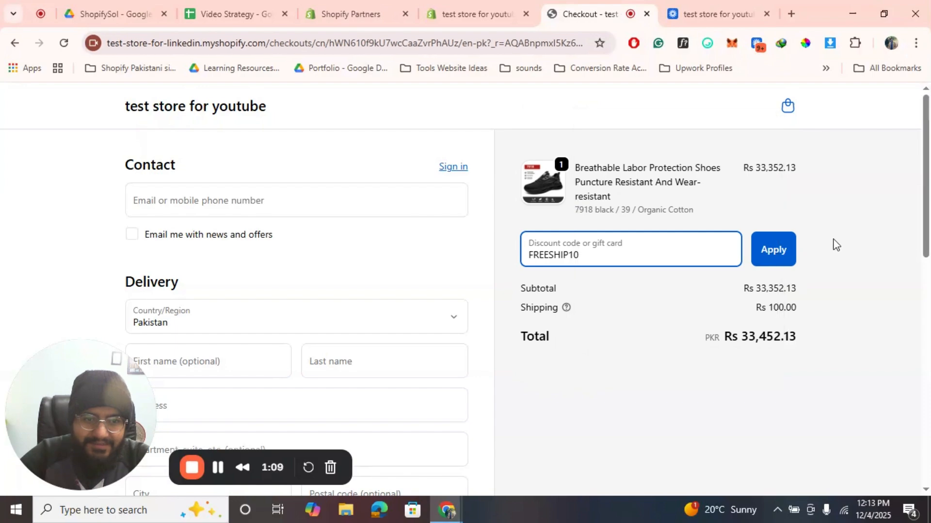
click(778, 250)
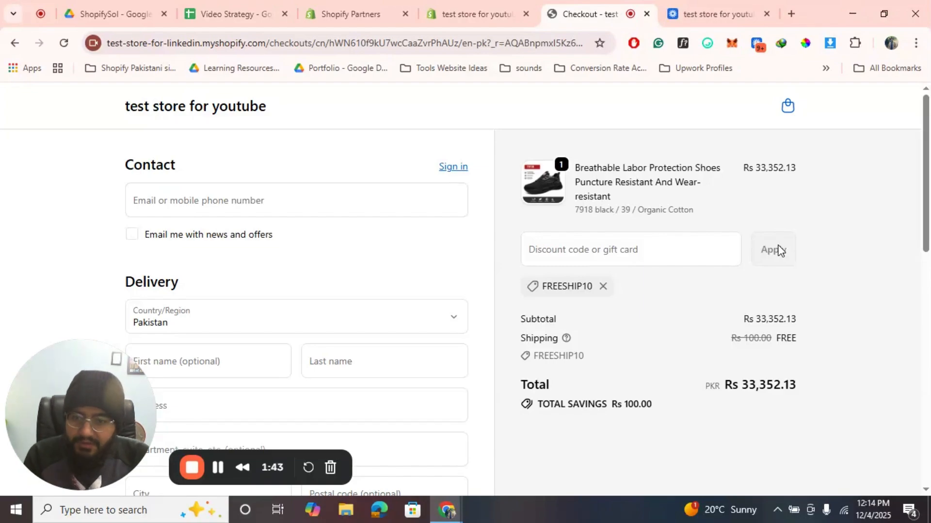
- Close the storefront checkout and exit the theme editor to the store admin
click(647, 13)
click(458, 9)
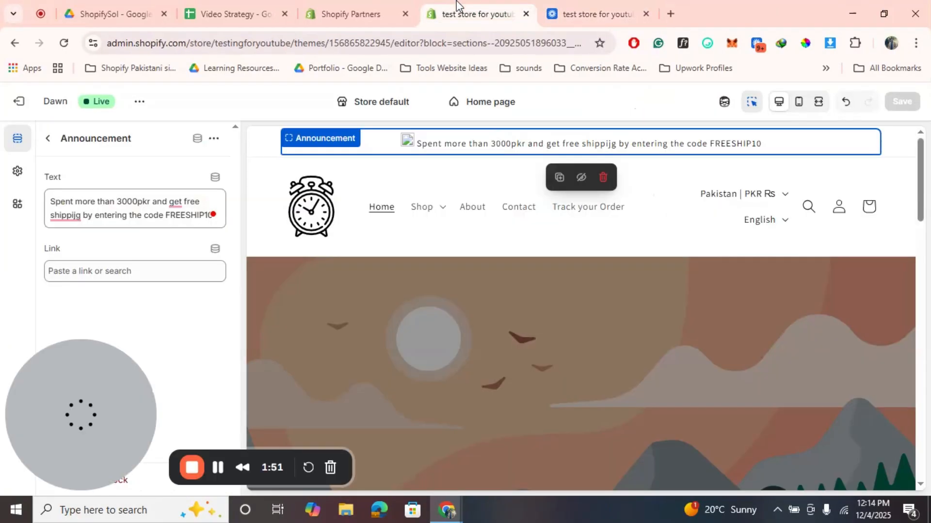
click(20, 104)
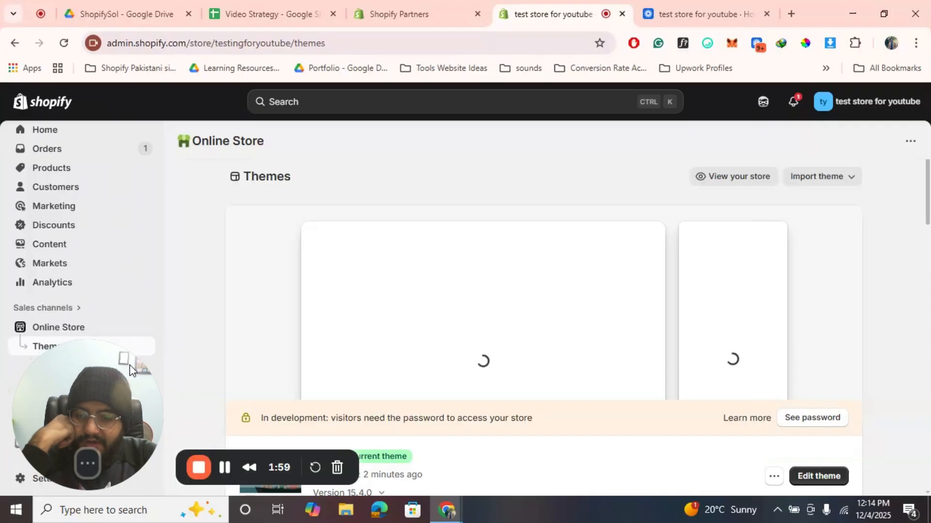
- Open the general shipping rates profile in the store's Shipping and delivery settings
drag(130, 365, 376, 349)
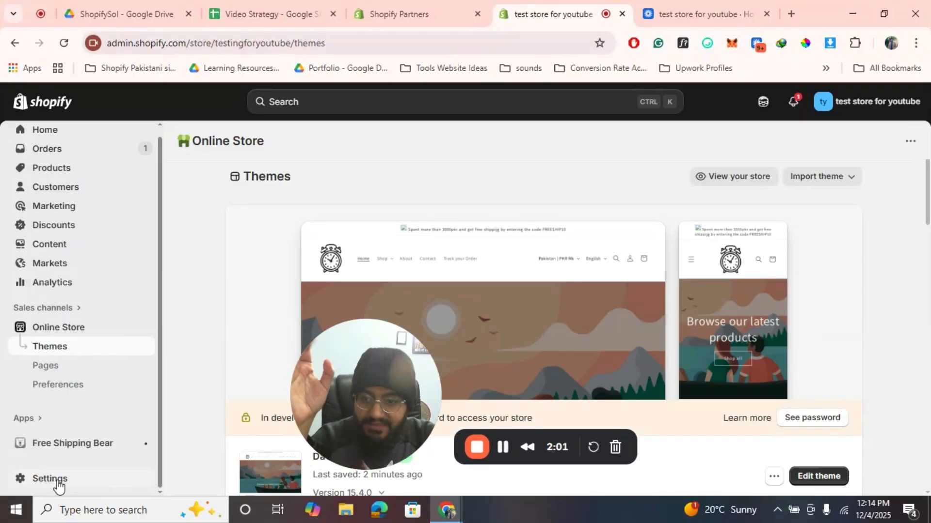
click(50, 478)
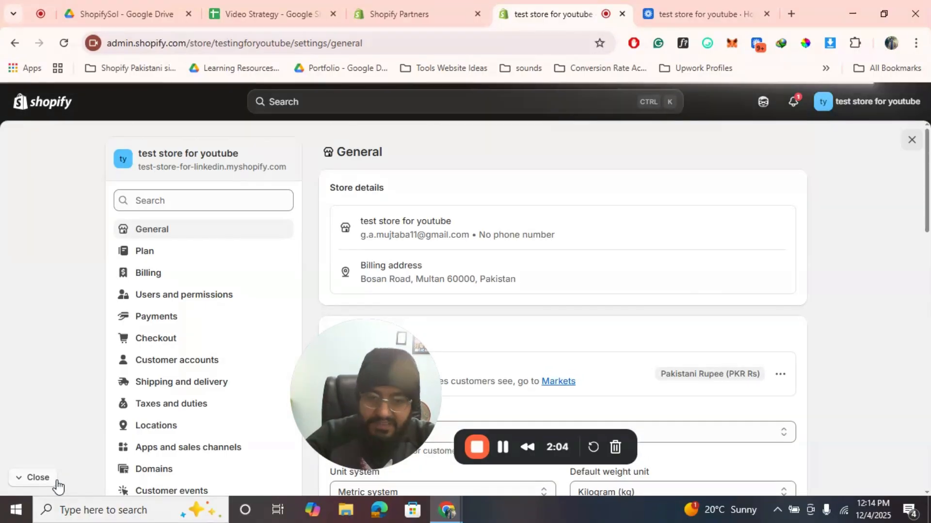
click(187, 383)
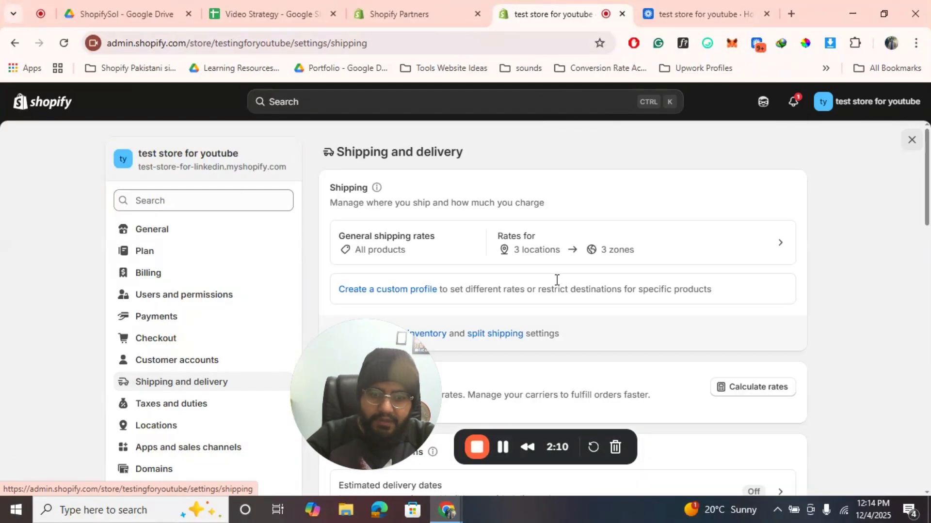
scroll(555, 280, down, 3)
scroll(555, 280, down, 10)
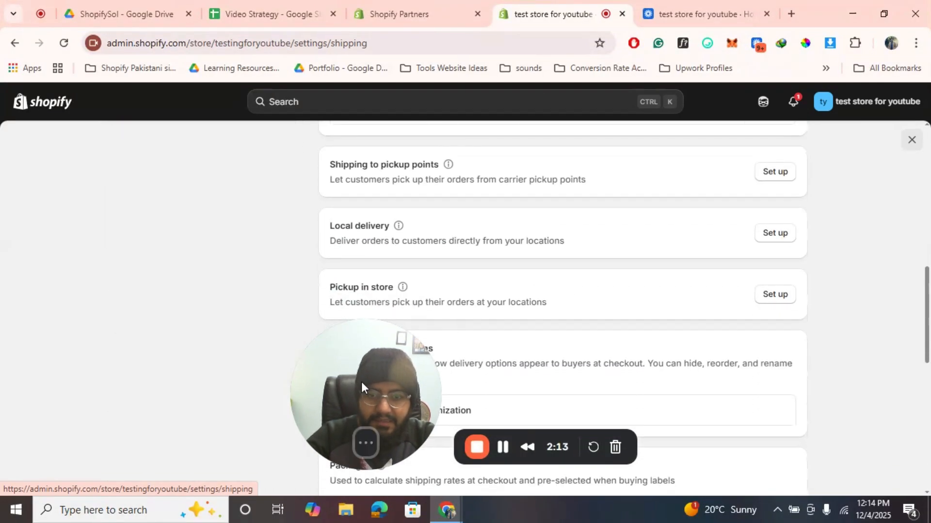
drag(354, 371, 132, 382)
scroll(568, 286, up, 12)
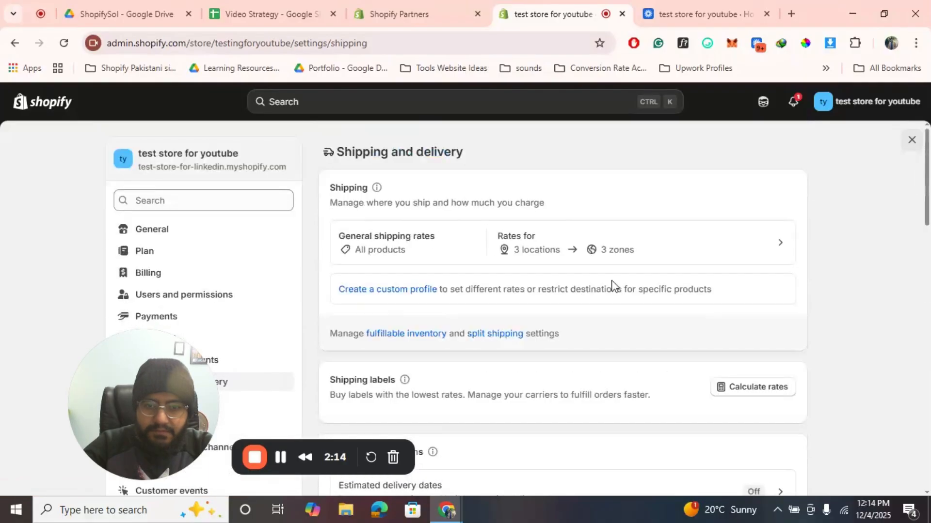
click(738, 249)
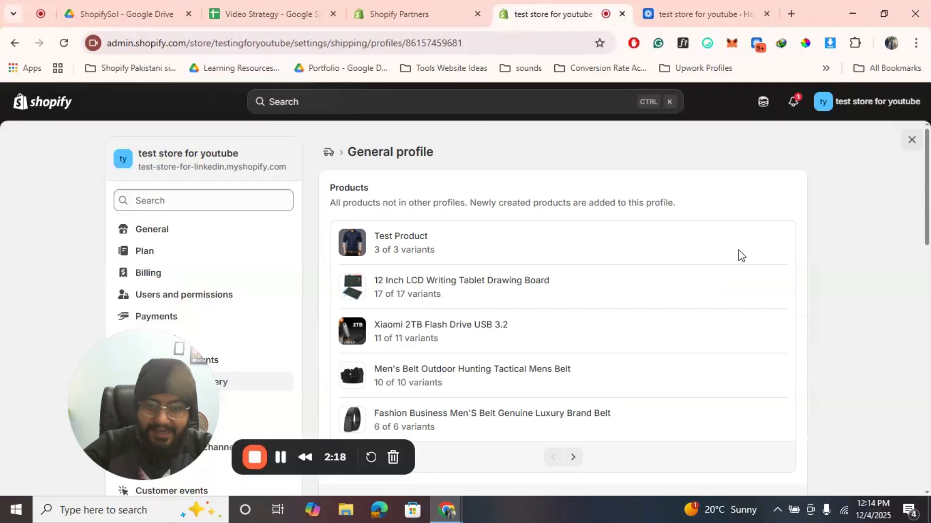
- Set the price of the Pakistan zone's Free Shipping rate to Rs 0 and save the shipping profile
scroll(738, 249, down, 10)
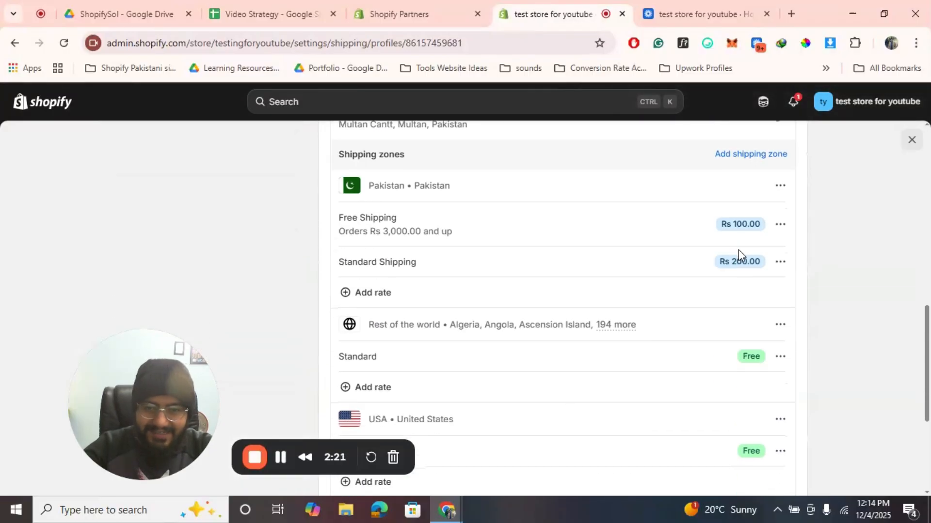
click(782, 225)
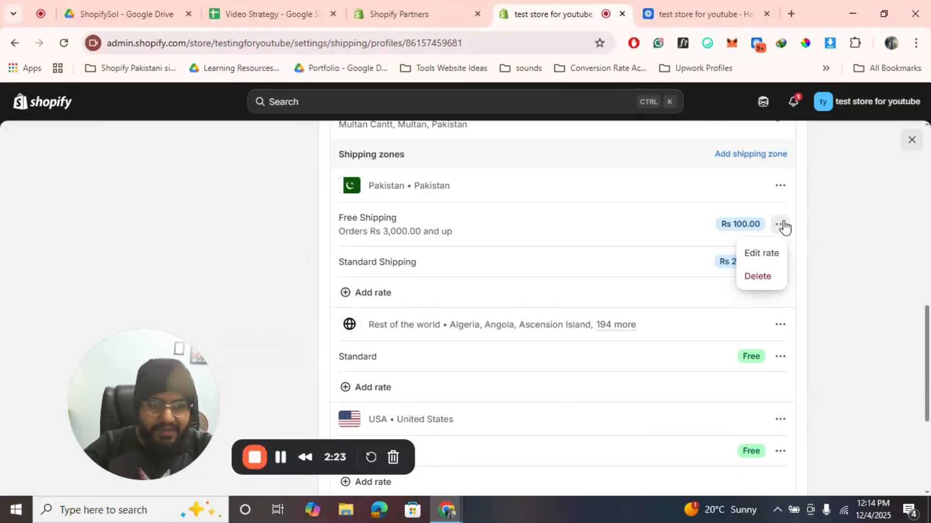
click(761, 254)
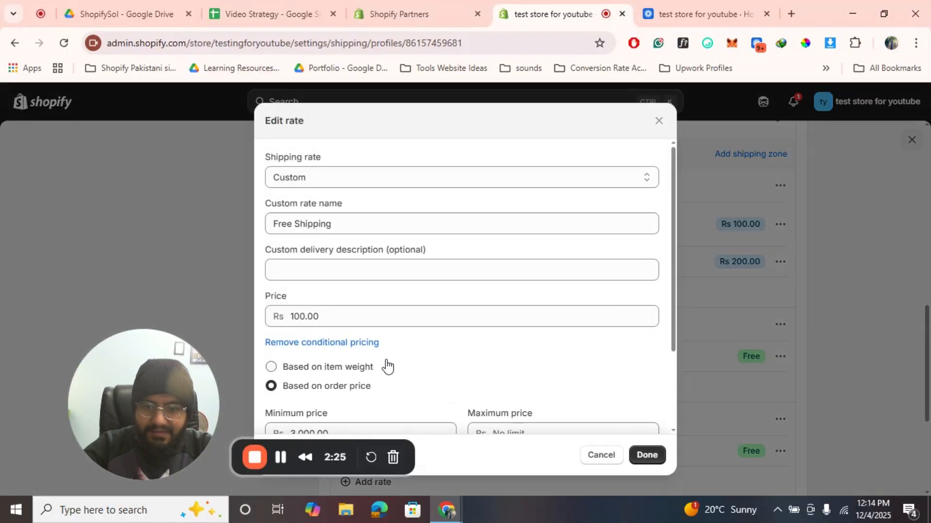
scroll(386, 367, down, 2)
double_click(306, 225)
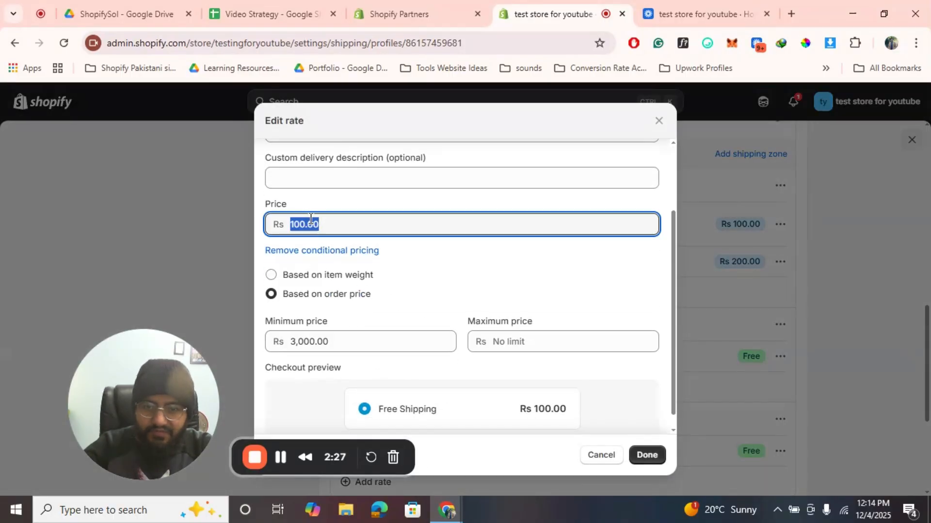
text(0)
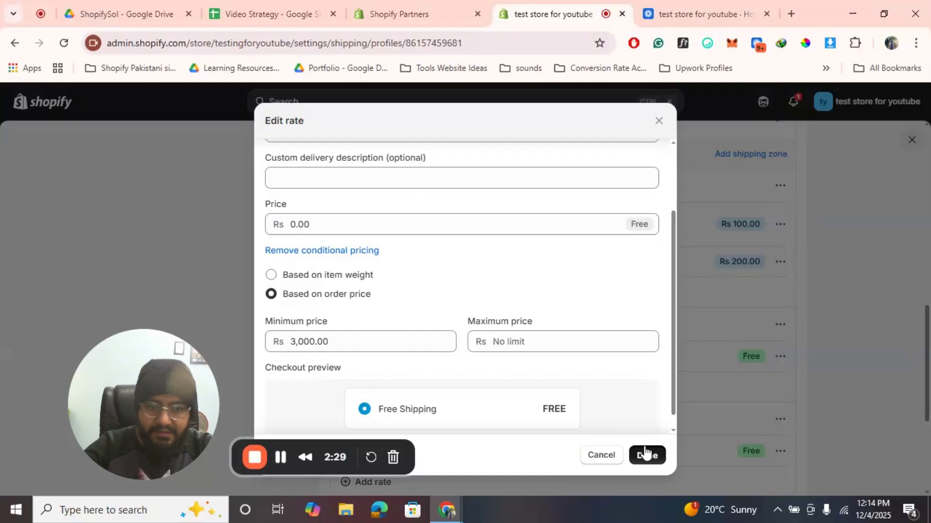
click(647, 454)
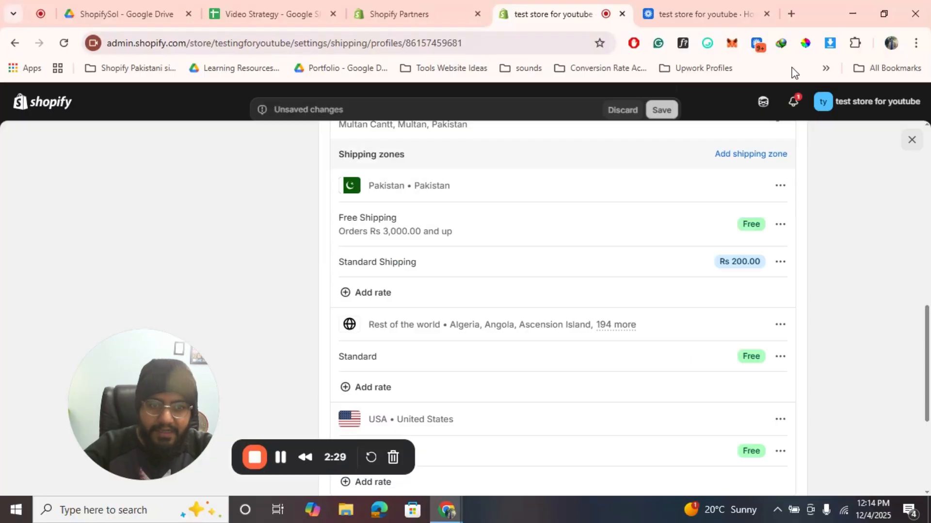
click(661, 101)
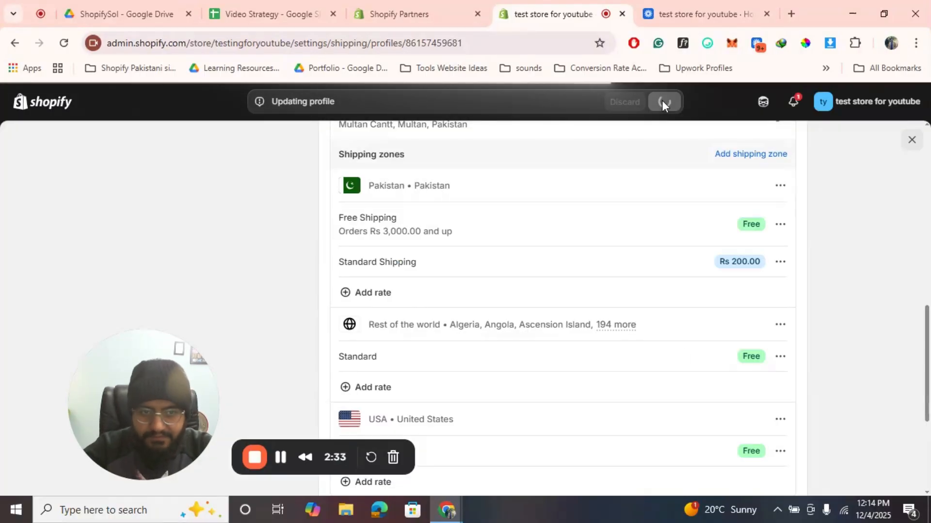
- Close the store settings and open the Free Shipping Bear app
click(912, 140)
drag(117, 423, 368, 418)
click(73, 453)
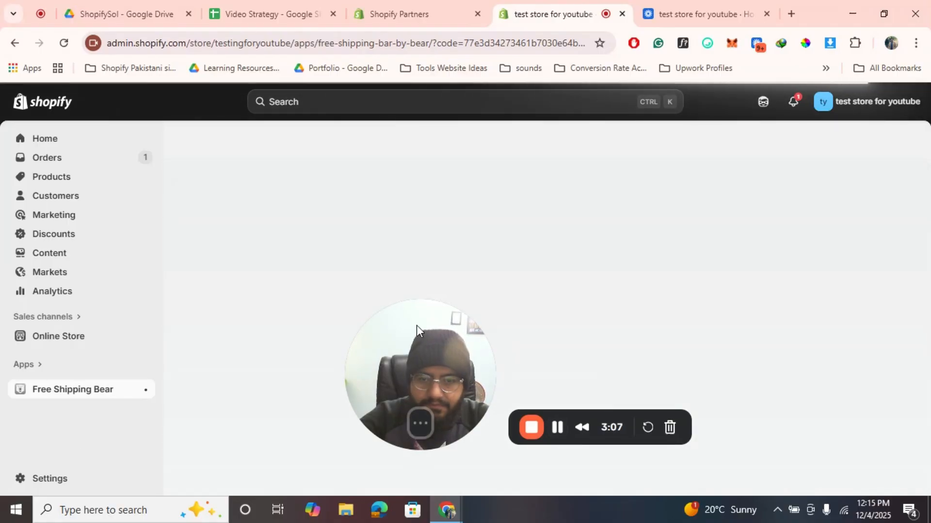
drag(417, 325, 48, 356)
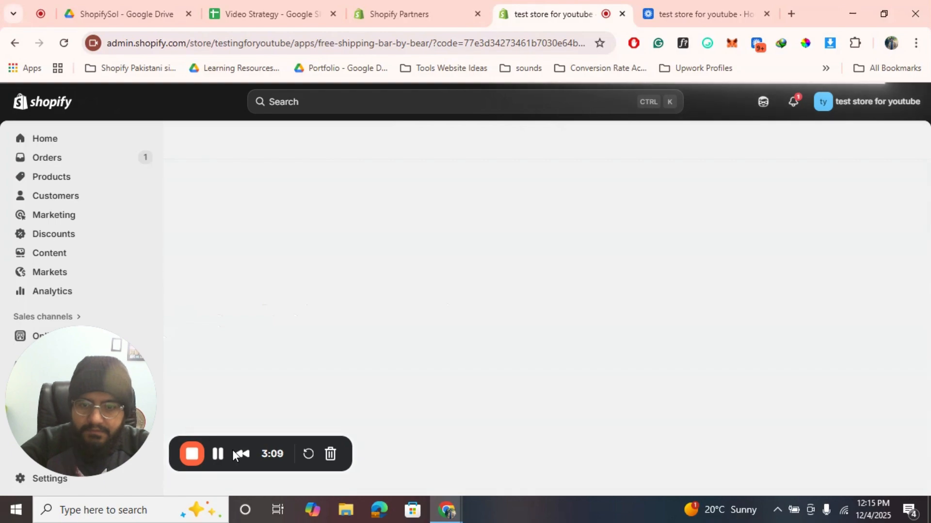
click(217, 460)
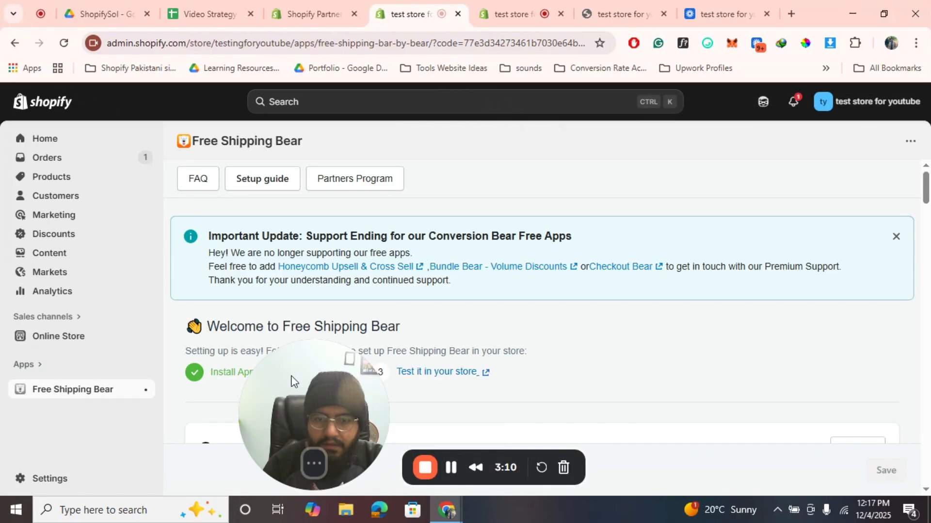
drag(290, 381, 79, 391)
scroll(380, 371, down, 1)
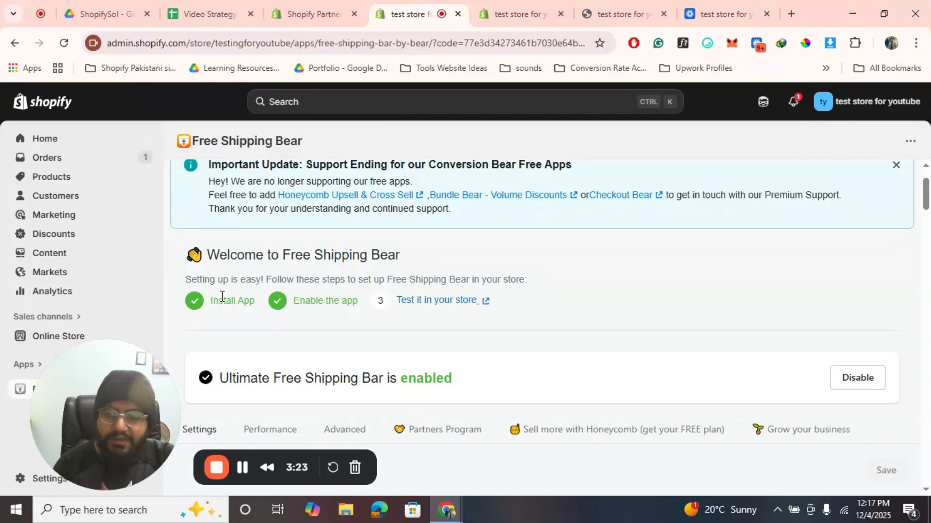
- Switch to the theme editor, enable the FSB Core Snippet app embed of Hextom Shipping Bar, and save the theme
click(502, 6)
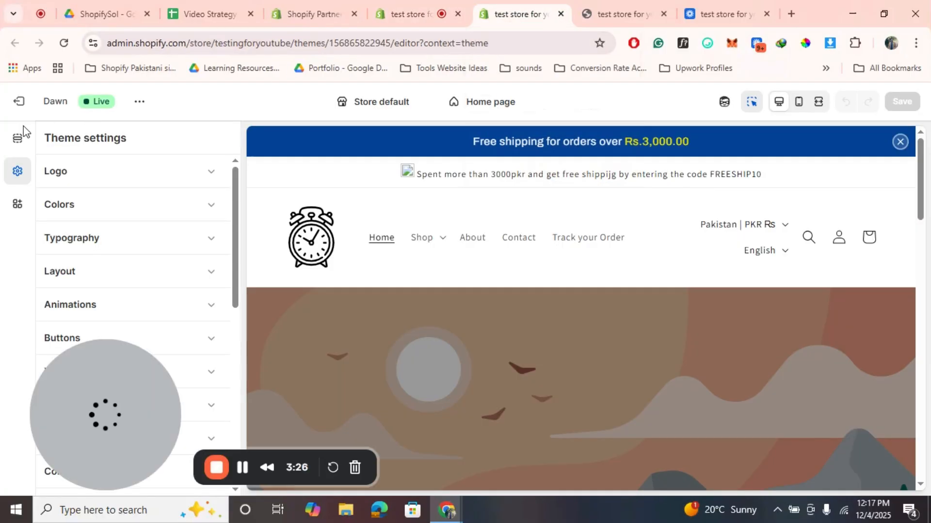
click(23, 208)
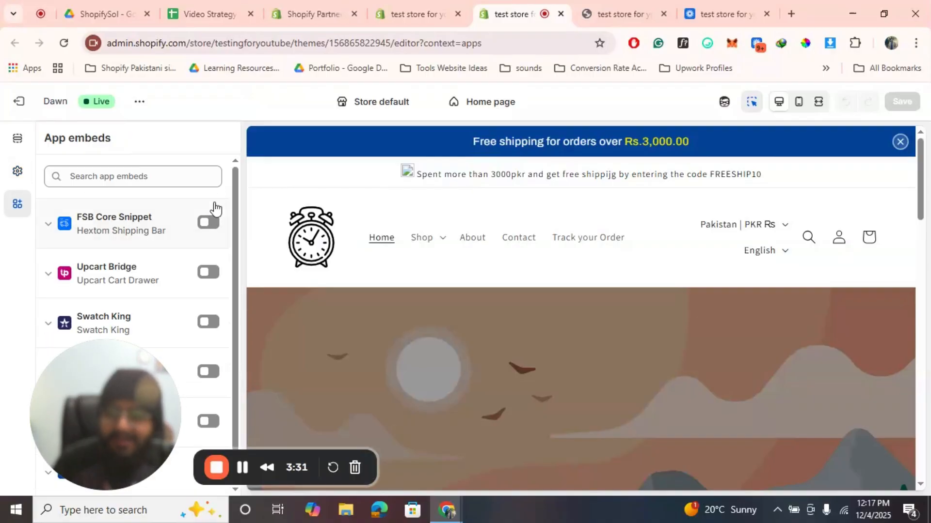
click(211, 223)
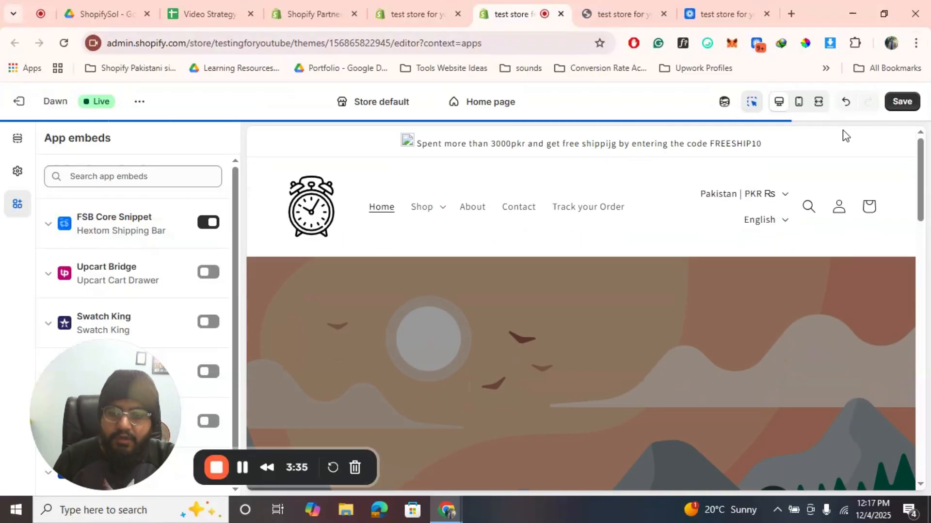
click(904, 104)
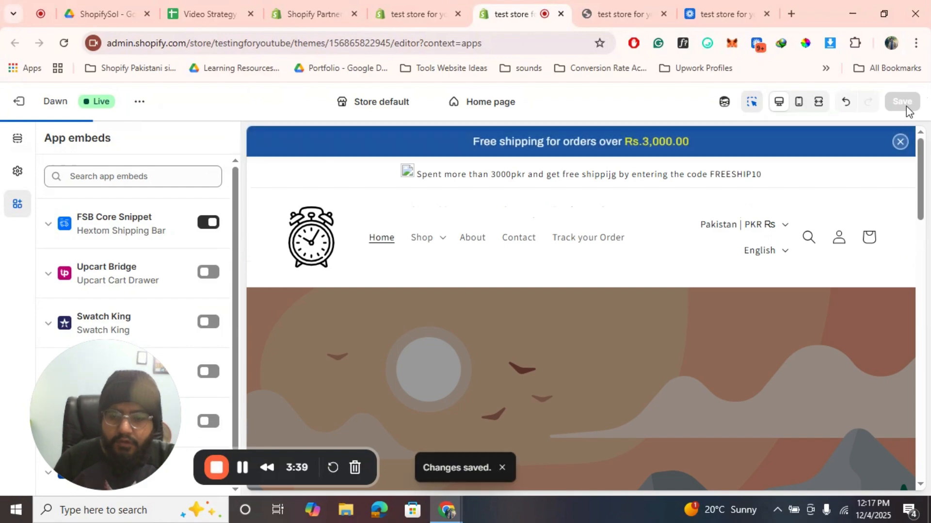
- Delete the Announcement bar section from the home page header and save the theme
click(12, 145)
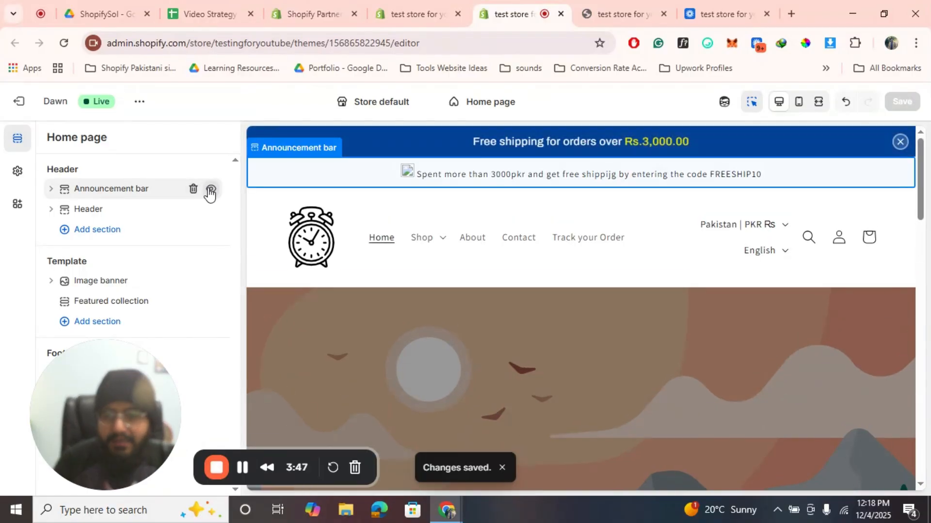
click(194, 189)
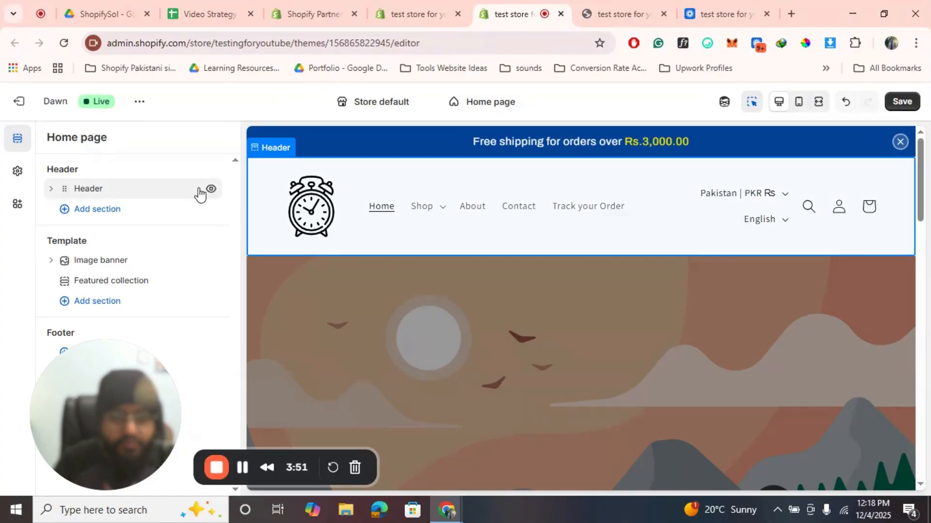
click(902, 103)
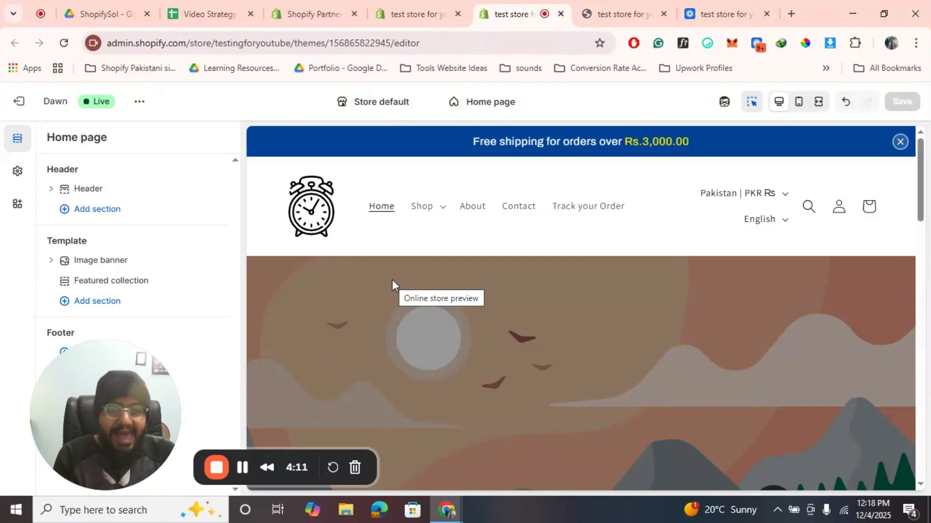
- In the Free Shipping Bear app, try the BPOP, Express, formal and Best DIY quick themes, settling on Designgram
click(417, 14)
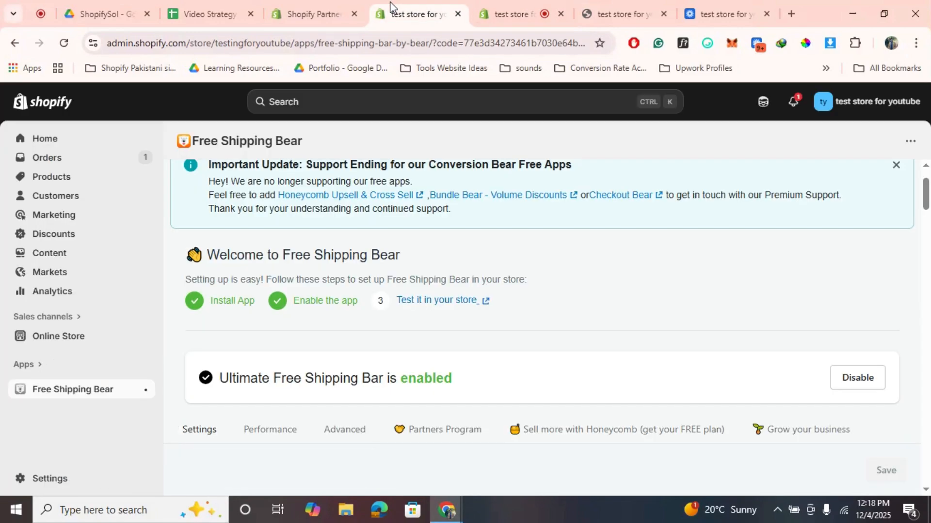
click(530, 6)
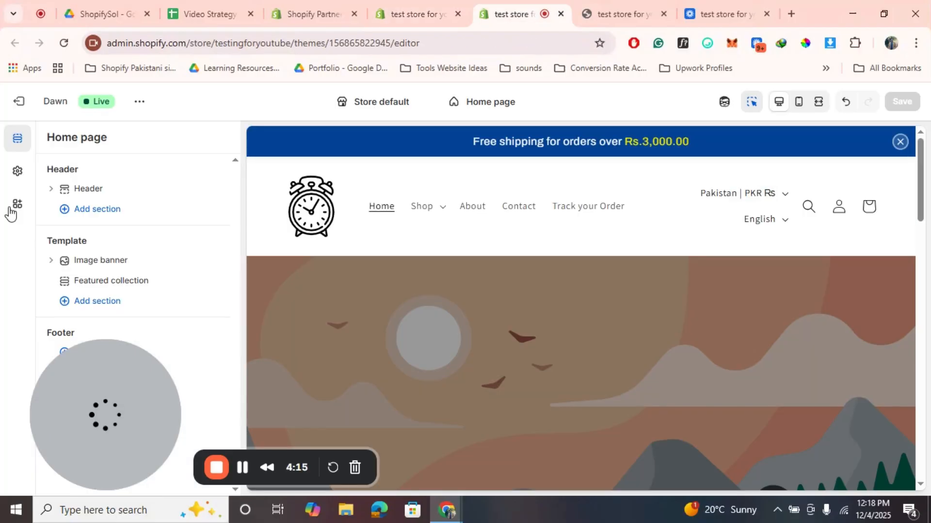
click(403, 9)
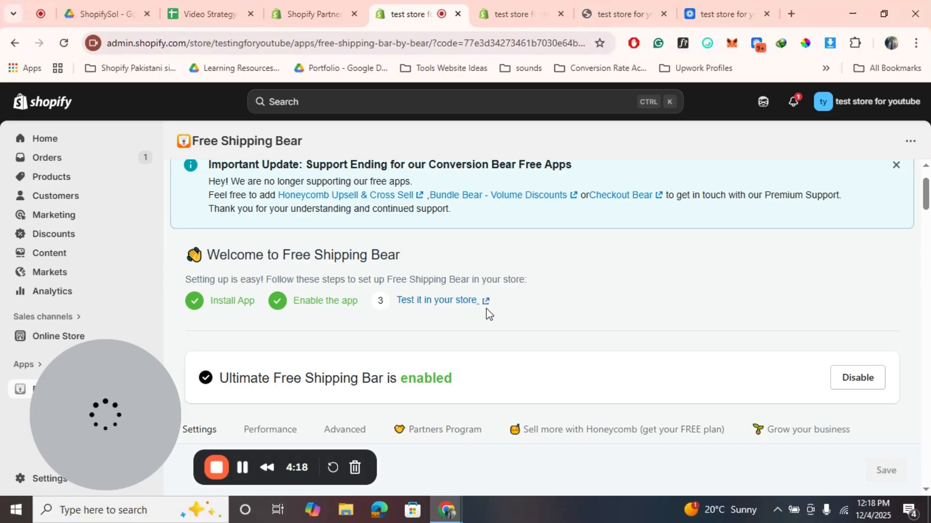
scroll(489, 314, down, 1)
scroll(489, 314, down, 3)
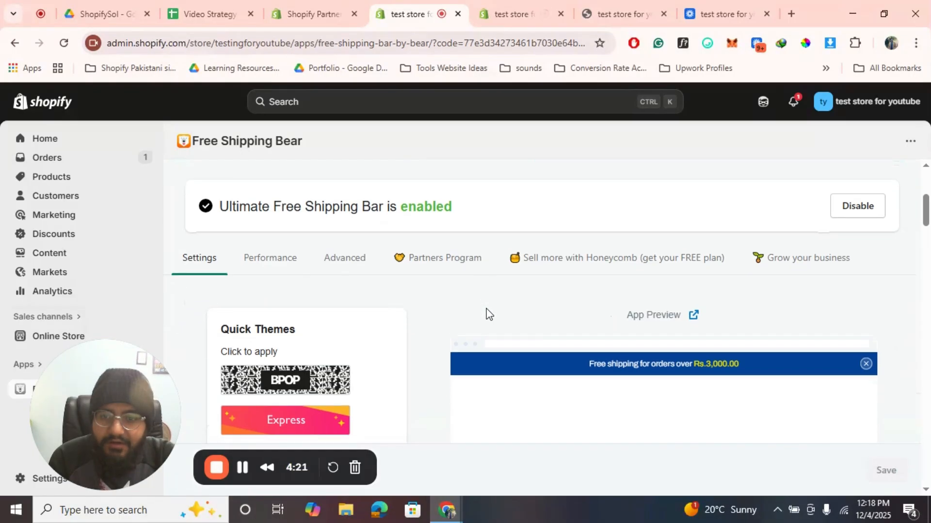
scroll(487, 304, down, 2)
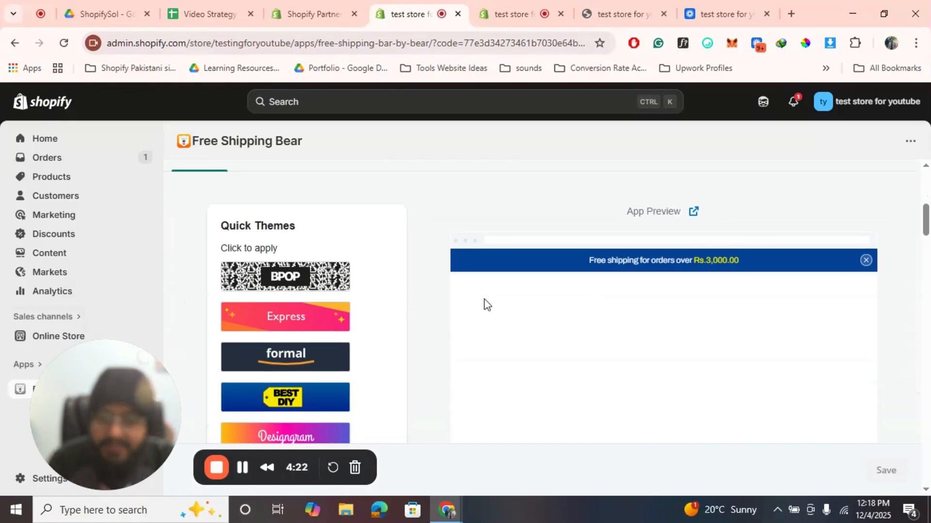
click(284, 280)
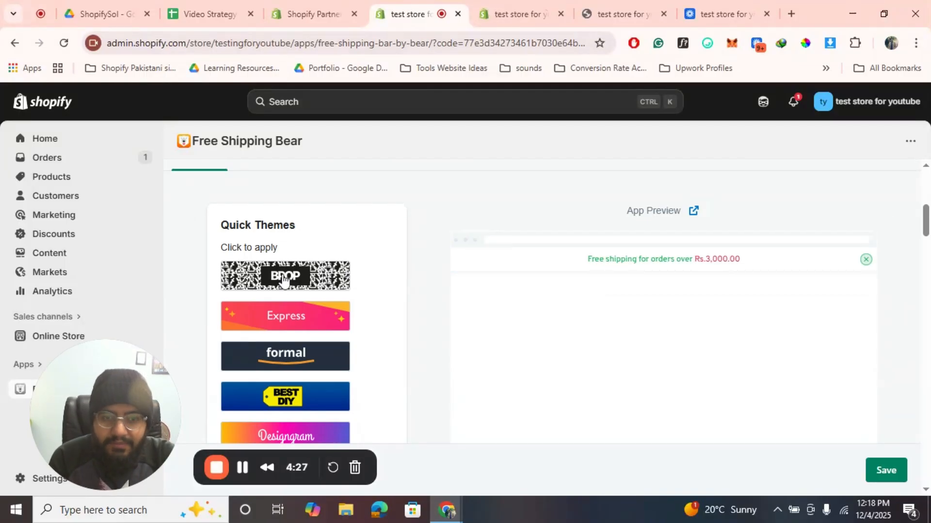
click(274, 327)
click(290, 364)
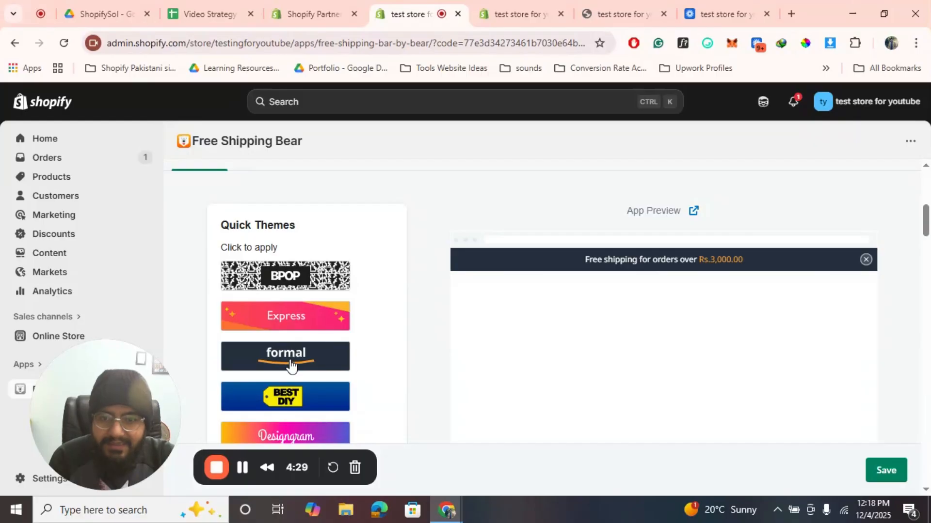
scroll(340, 365, down, 2)
click(299, 355)
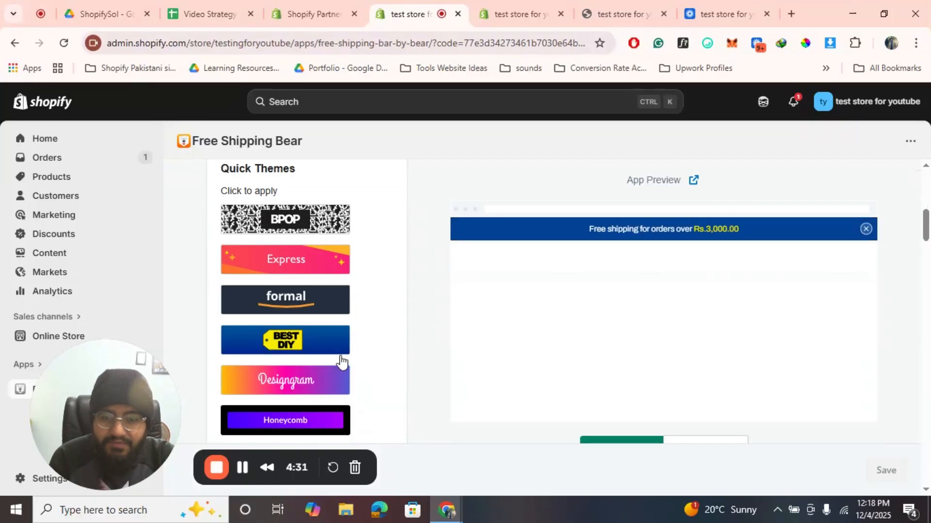
click(322, 383)
- Examine the shipping bar's design options, free shipping goal, and initial, progress and achieved messages
scroll(329, 364, down, 3)
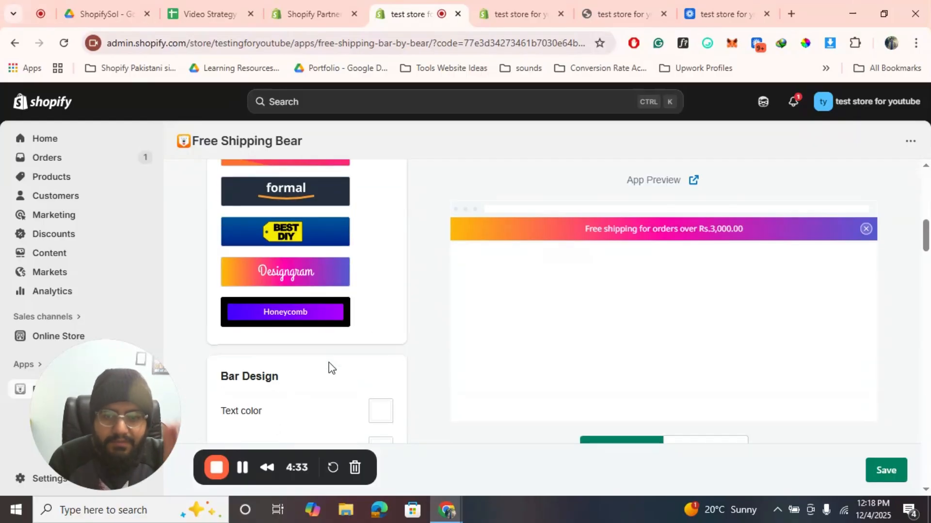
scroll(328, 367, down, 5)
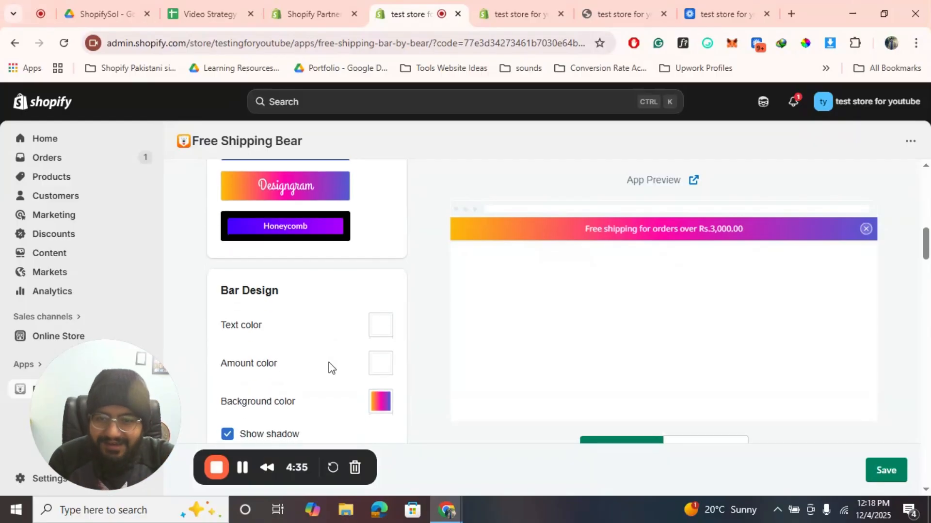
scroll(329, 366, up, 2)
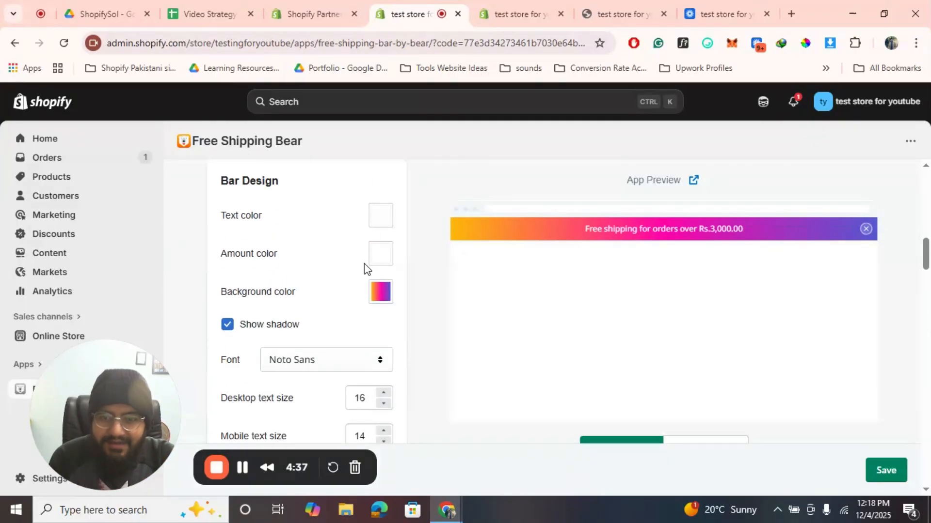
scroll(360, 290, down, 1)
scroll(362, 292, down, 7)
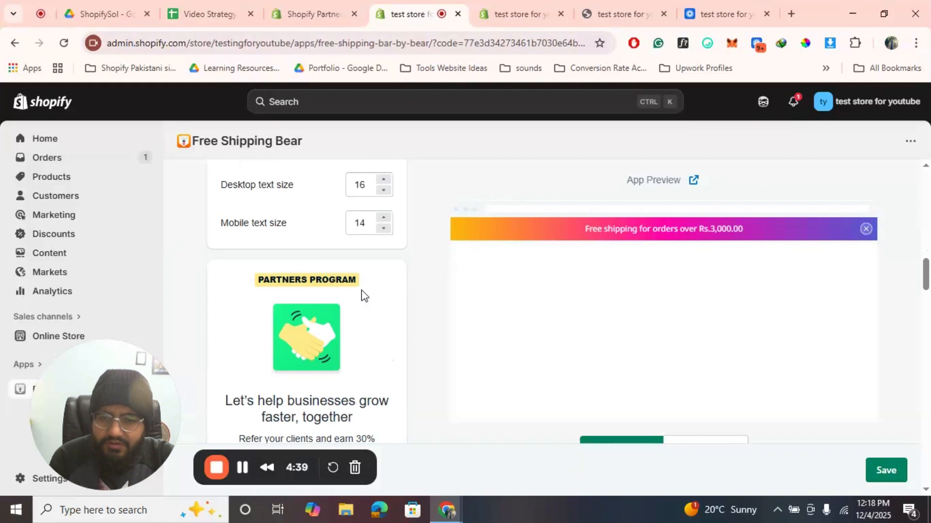
scroll(363, 295, down, 5)
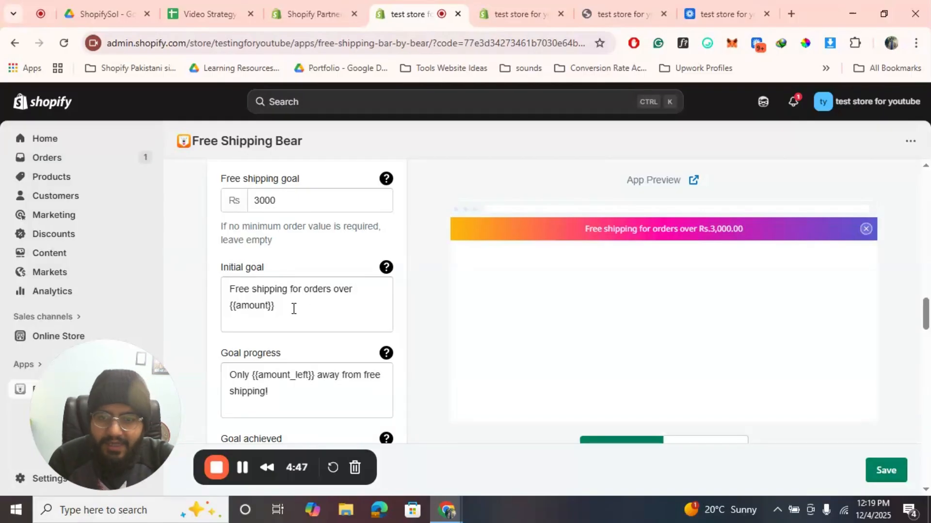
scroll(338, 322, down, 1)
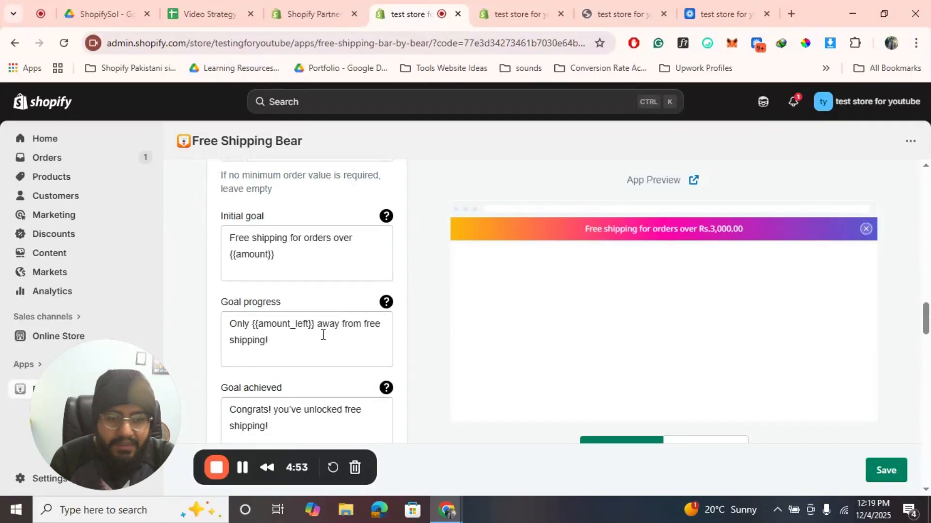
scroll(322, 334, down, 3)
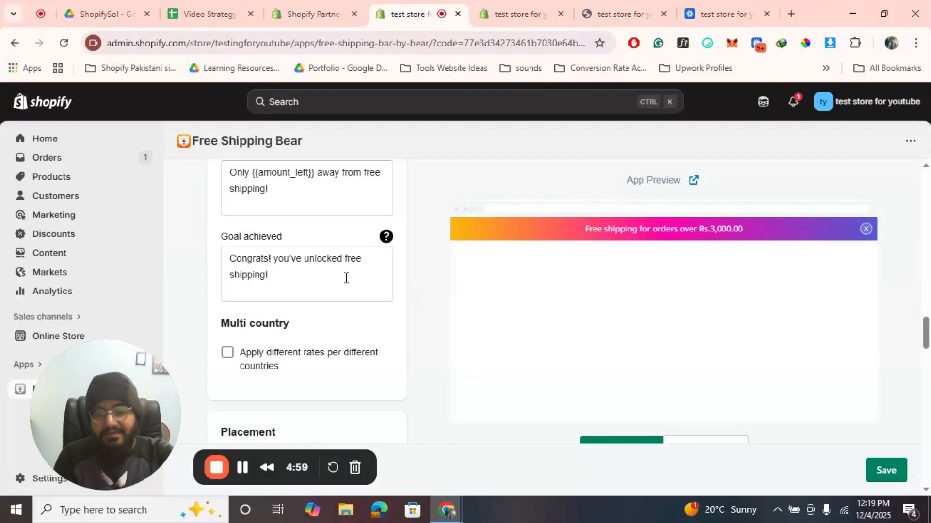
- Enable applying different rates per different countries for the shipping bar
scroll(346, 278, down, 1)
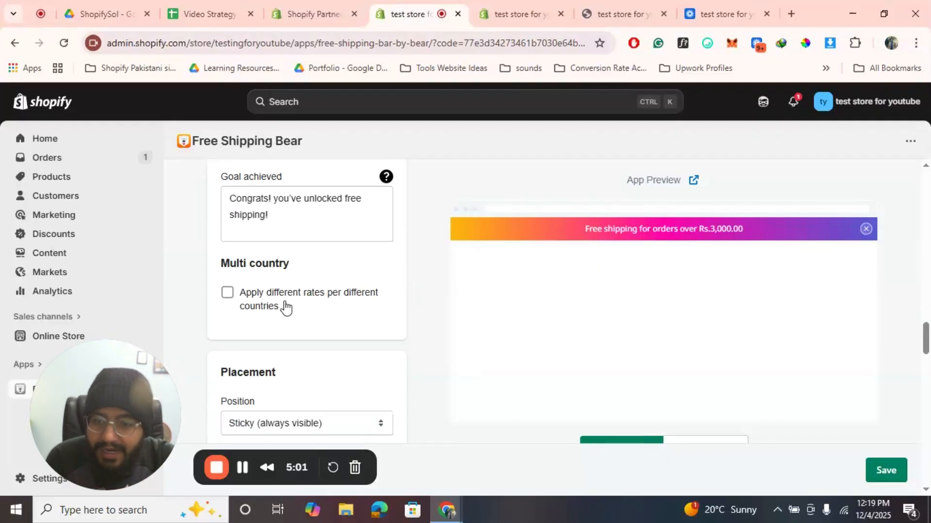
click(227, 293)
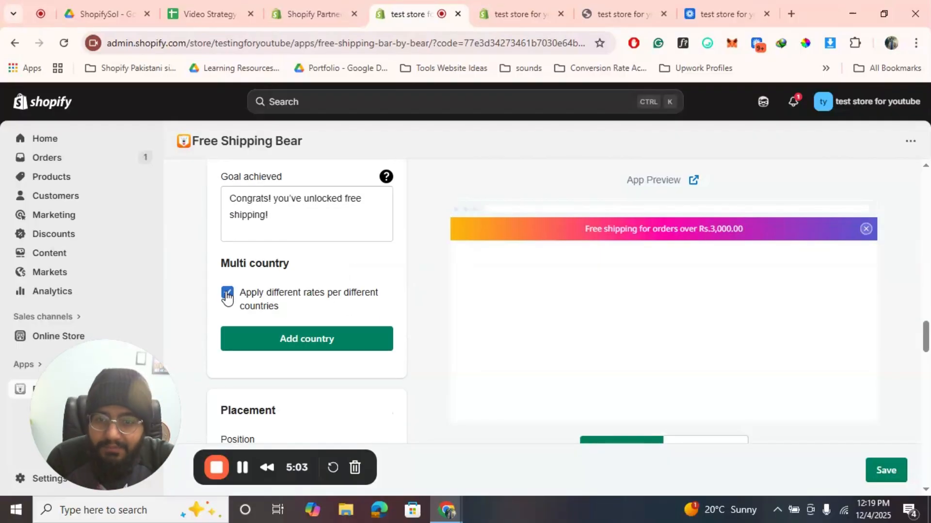
- View the countries available for multi-country rates and turn off applying different rates per different countries
click(313, 352)
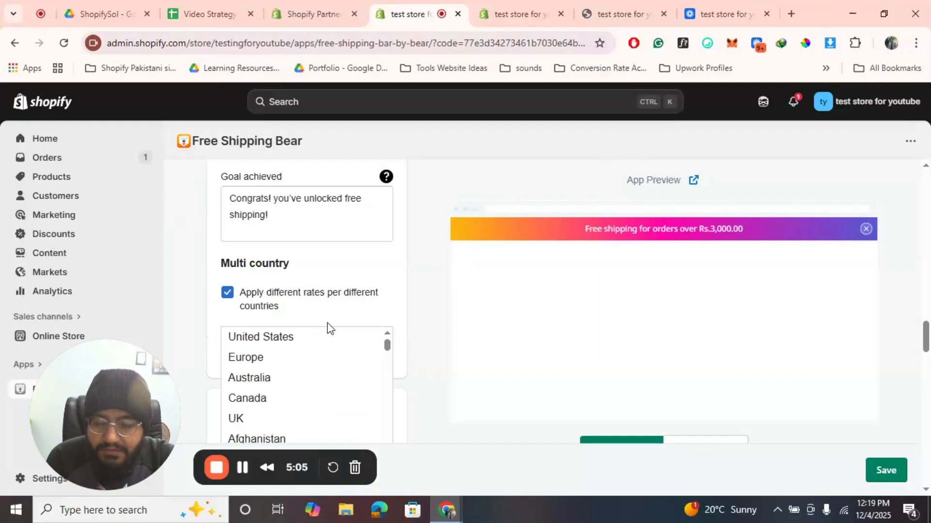
click(227, 293)
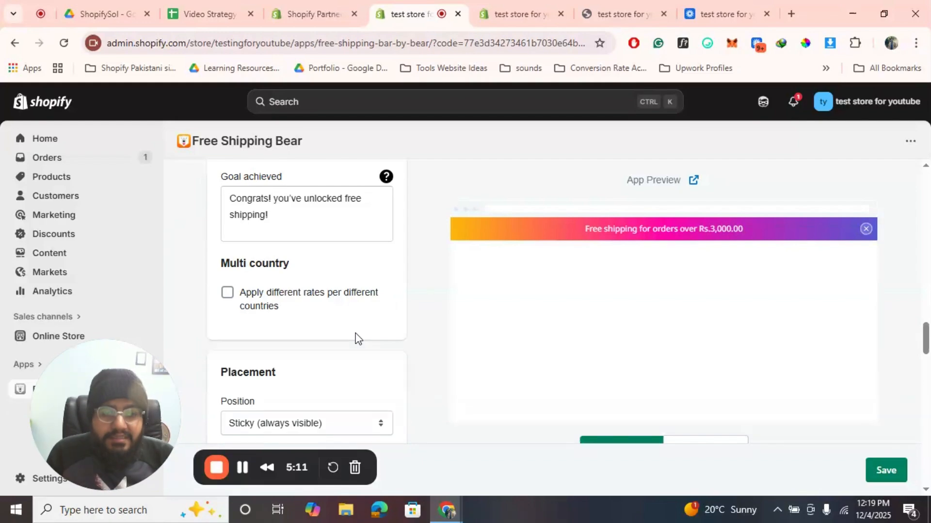
- Examine the shipping bar's placement, bar action and advanced settings, including page targeting and the display schedule
scroll(356, 338, down, 3)
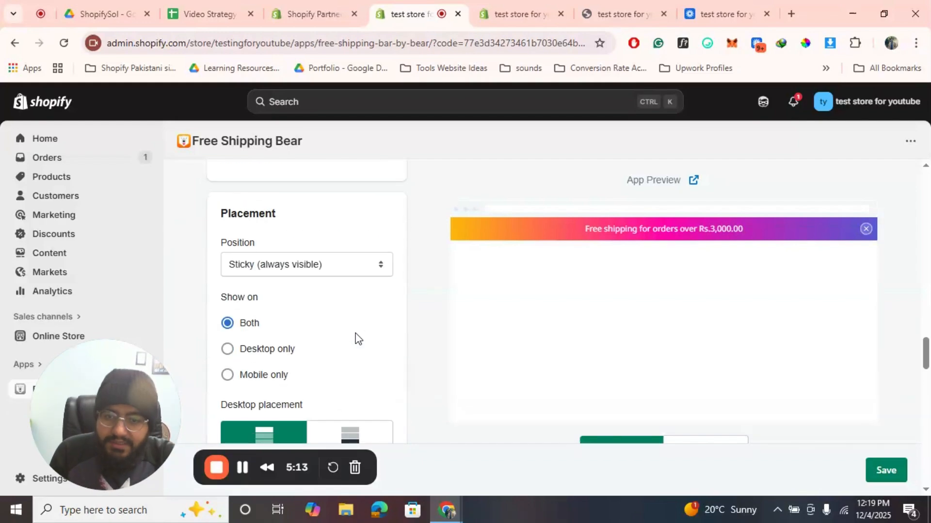
scroll(357, 338, down, 7)
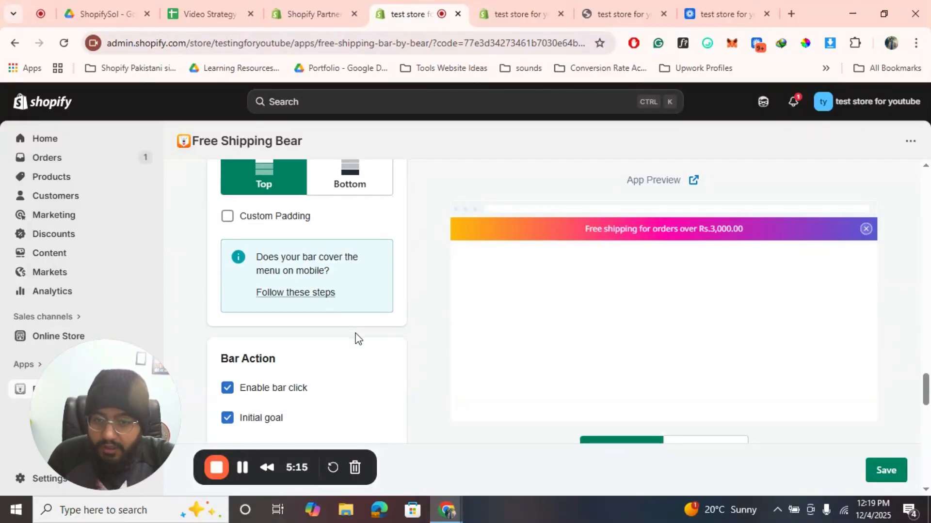
scroll(356, 338, up, 6)
scroll(357, 338, up, 3)
scroll(357, 338, down, 7)
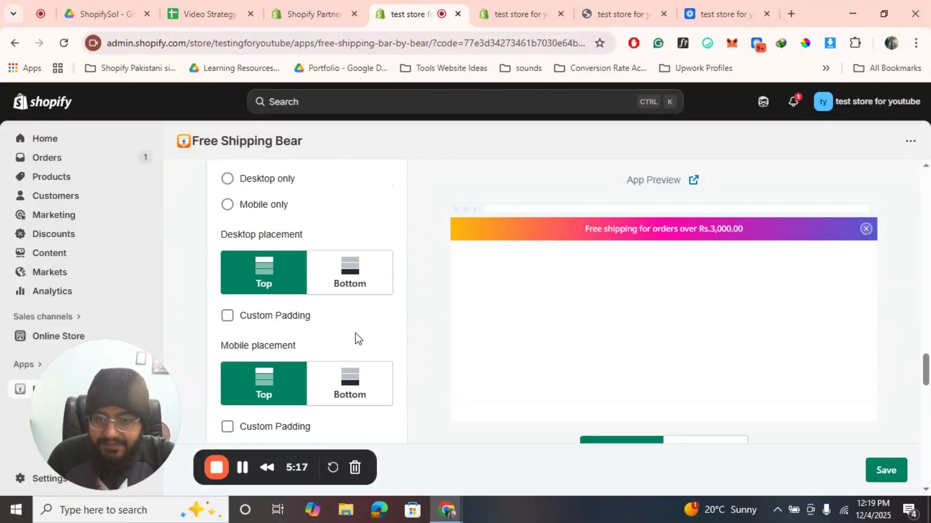
scroll(356, 338, down, 2)
scroll(356, 338, down, 7)
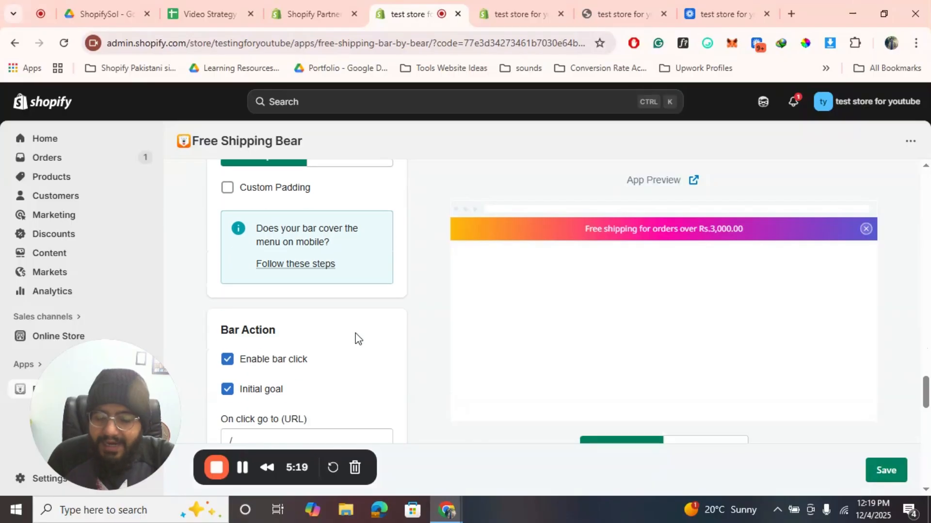
scroll(356, 338, down, 8)
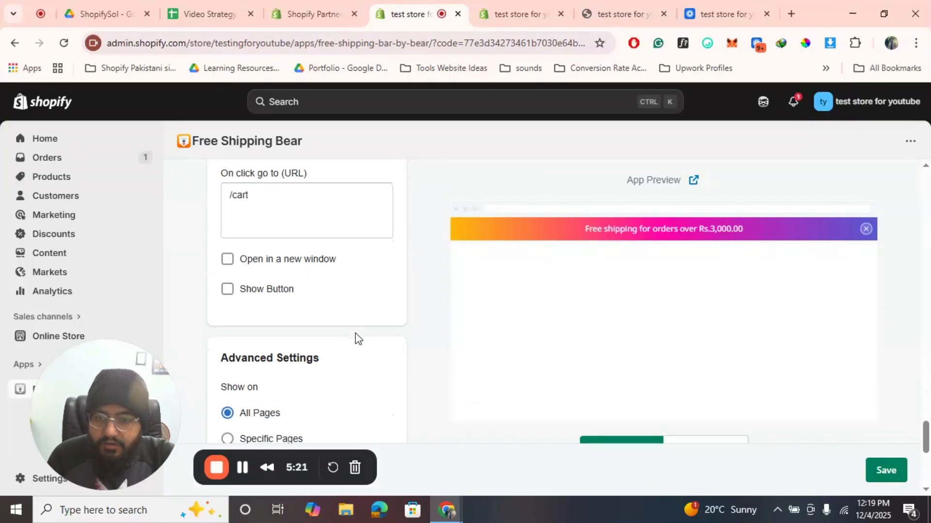
scroll(357, 338, up, 1)
scroll(357, 338, down, 1)
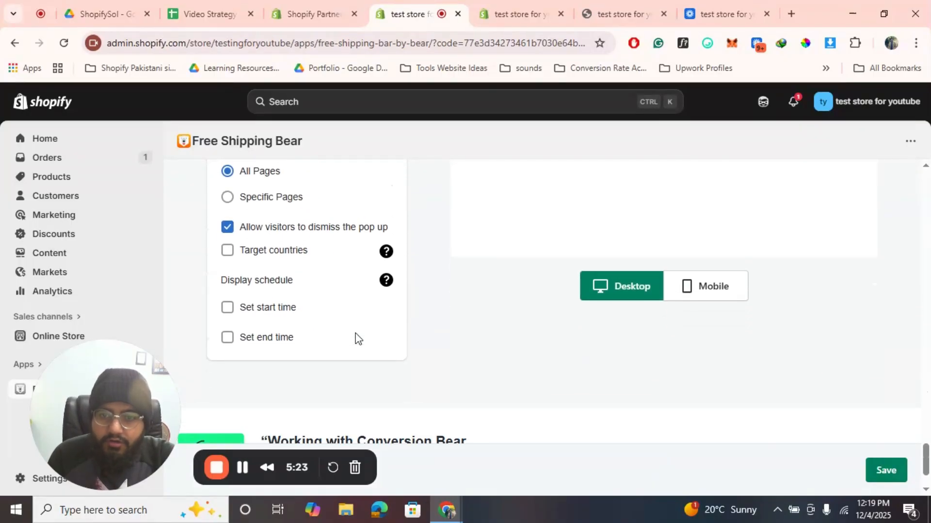
scroll(343, 355, down, 1)
scroll(343, 355, up, 20)
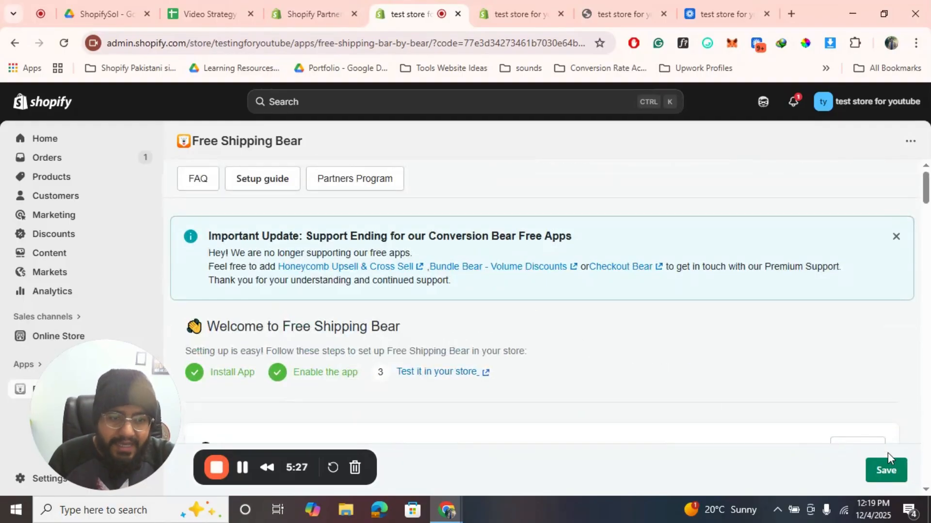
- Save the shipping bar settings, try the link for testing it in the store, and close the blank page it opens
click(886, 469)
scroll(441, 202, down, 1)
click(441, 202)
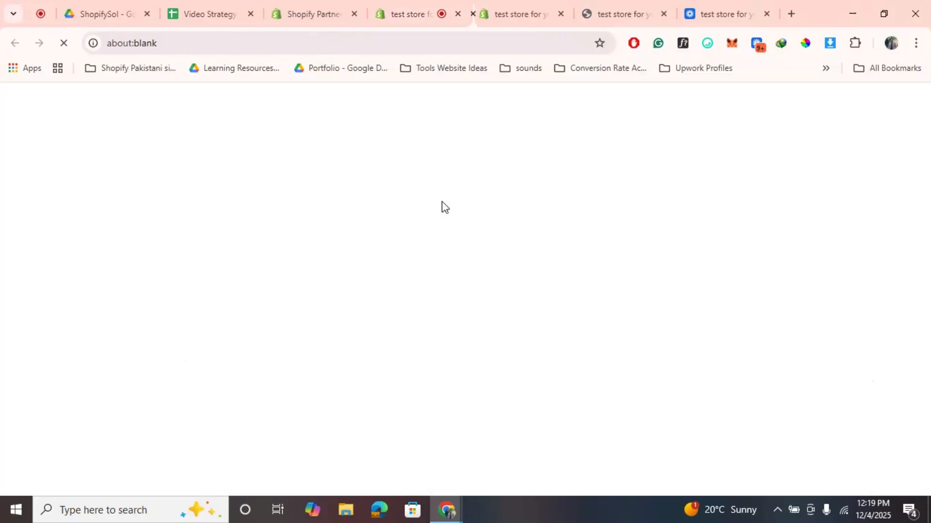
click(497, 14)
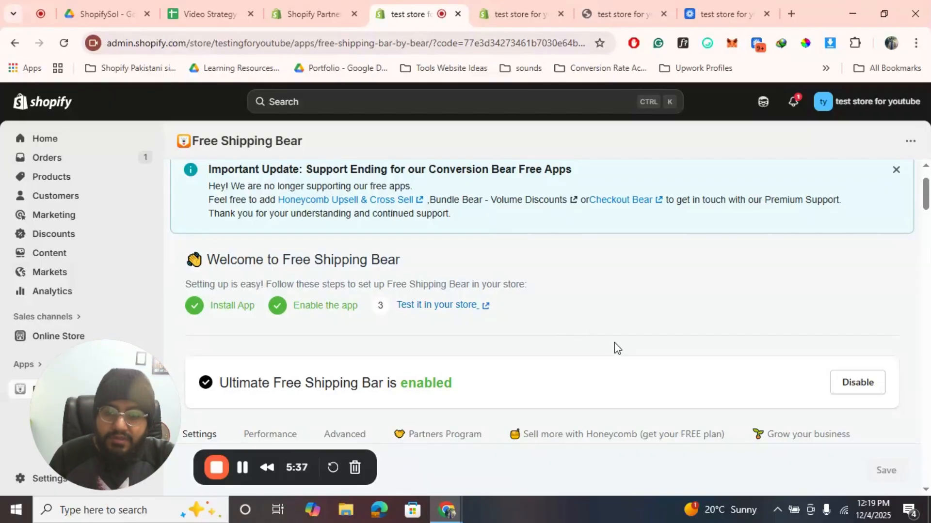
- Check the shipping bar in the theme editor and go back to the Free Shipping Bear app
scroll(615, 346, down, 3)
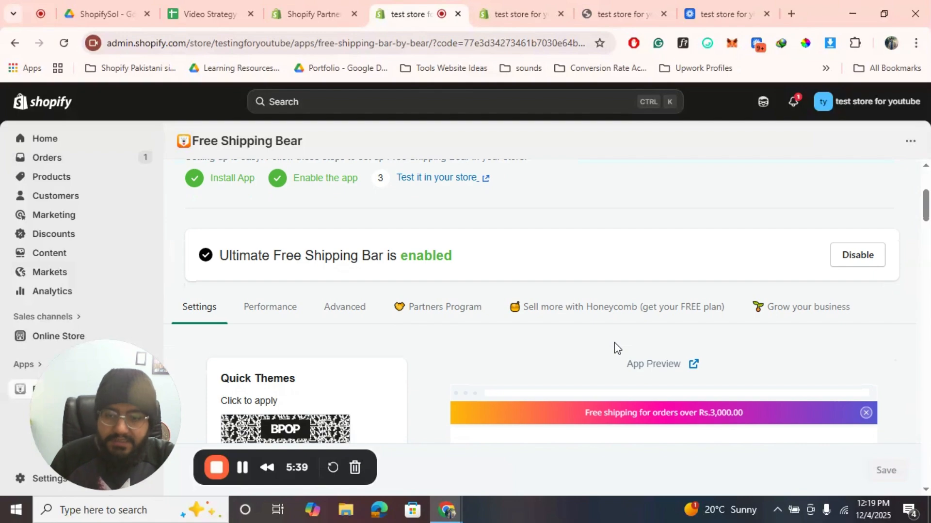
click(559, 3)
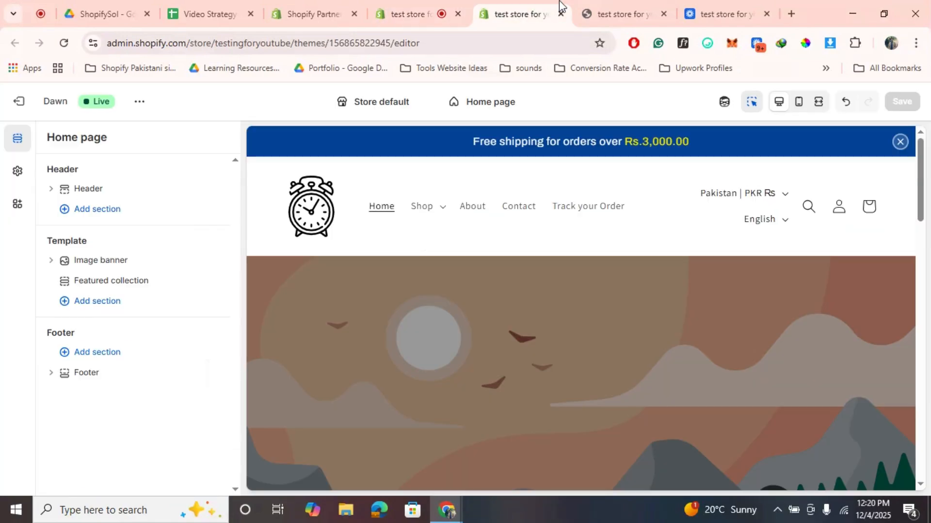
click(419, 4)
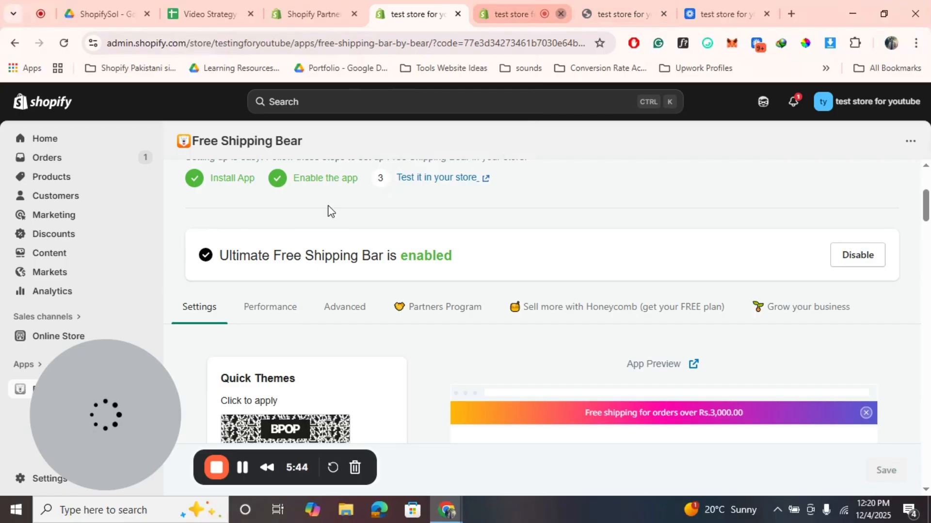
- Examine the shipping bar's performance page with its app statistics and views chart
click(257, 318)
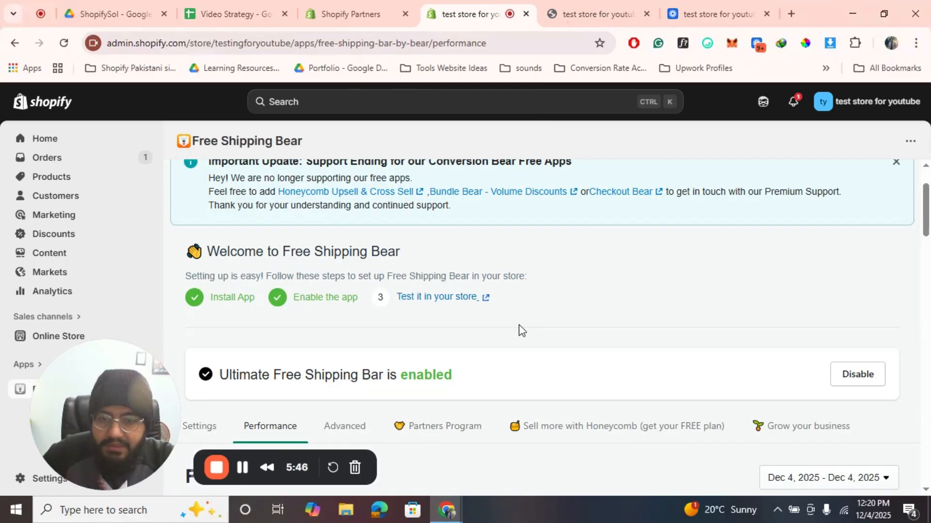
scroll(522, 331, down, 4)
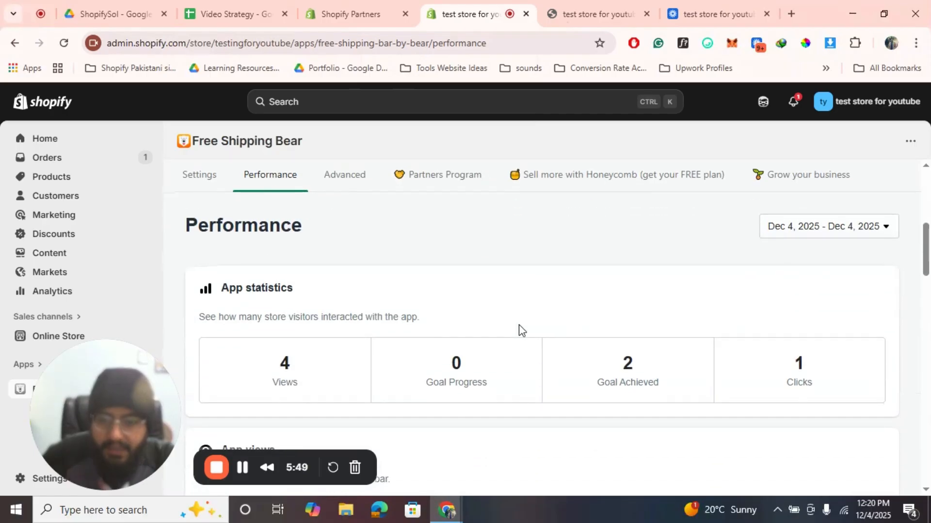
scroll(521, 330, down, 2)
scroll(521, 331, down, 8)
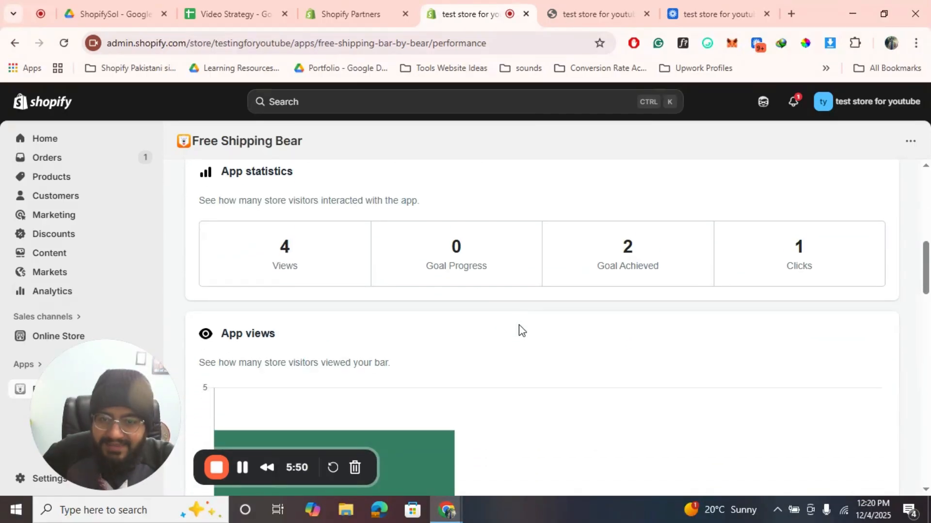
scroll(519, 328, down, 4)
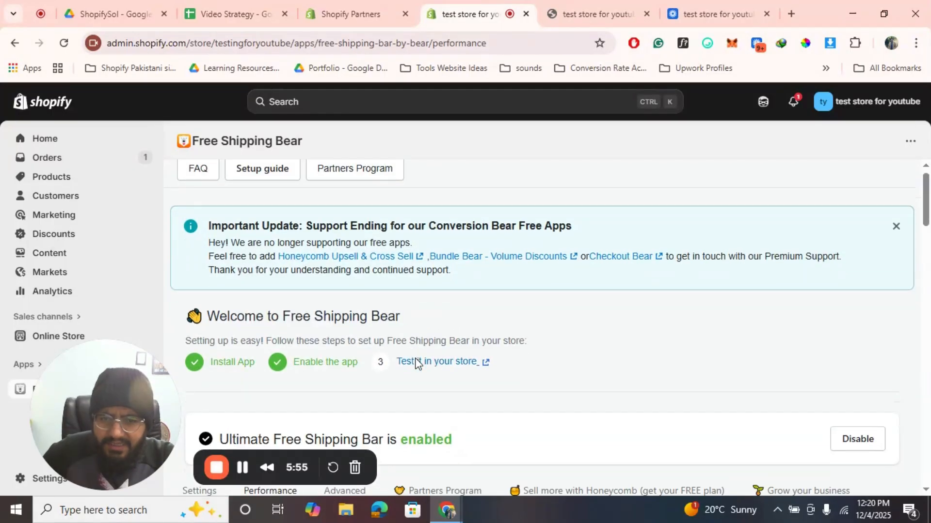
- Look over the app's advanced options for styling the shipping bar with custom CSS
scroll(416, 359, down, 3)
click(339, 327)
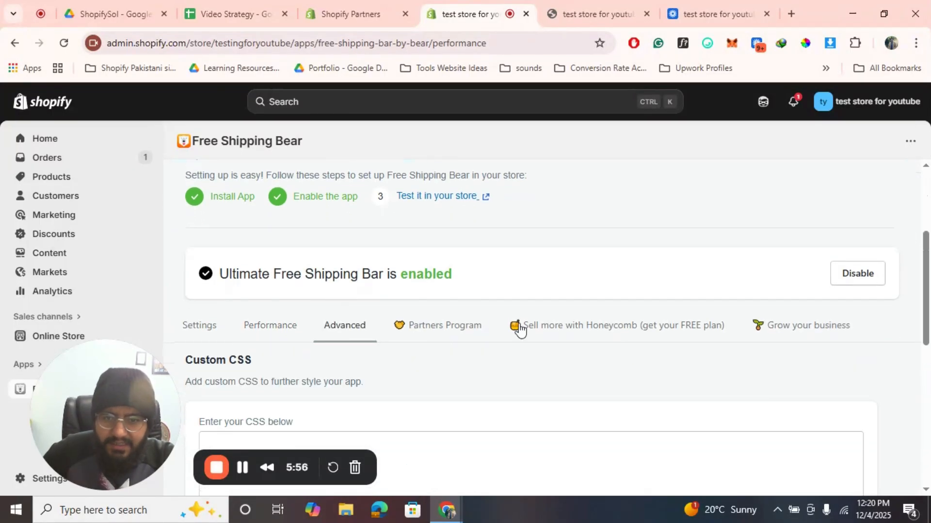
scroll(518, 328, down, 3)
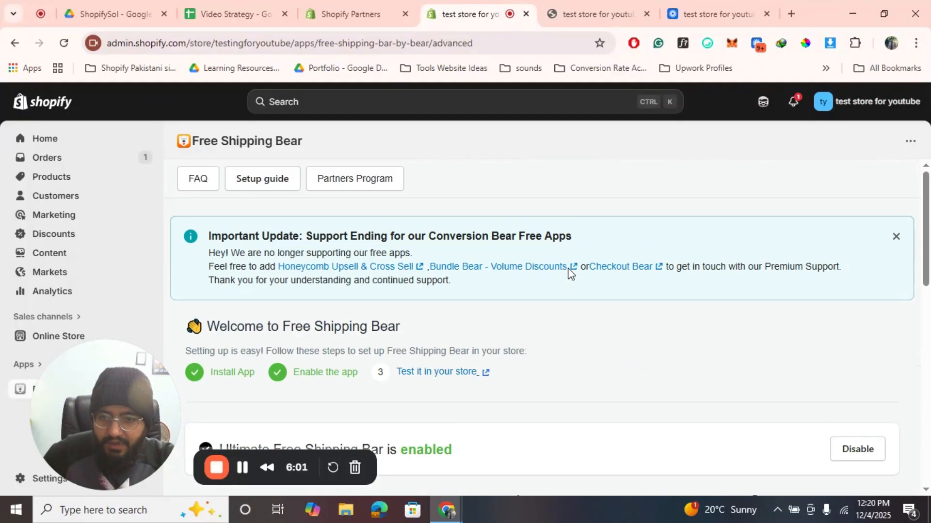
scroll(545, 334, down, 3)
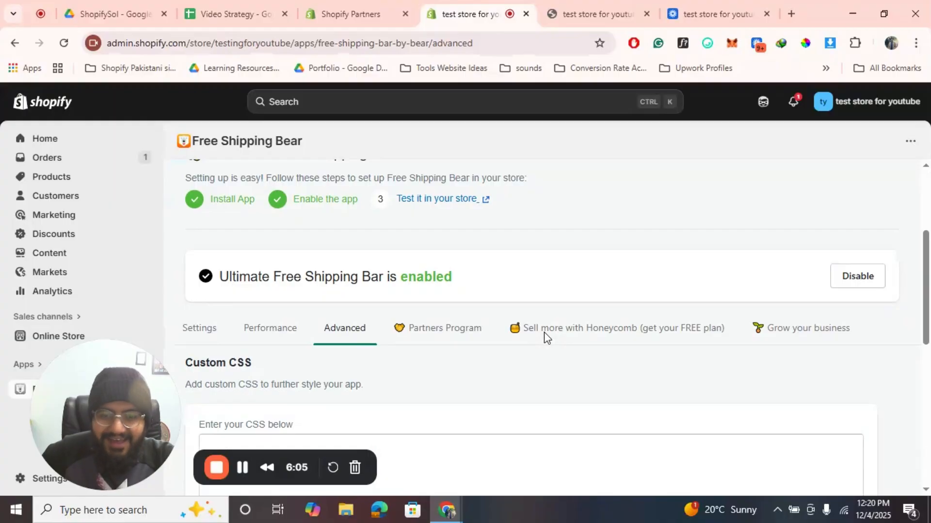
- Review the app's Partners Program page and return to the shipping bar settings
click(451, 331)
scroll(537, 324, down, 3)
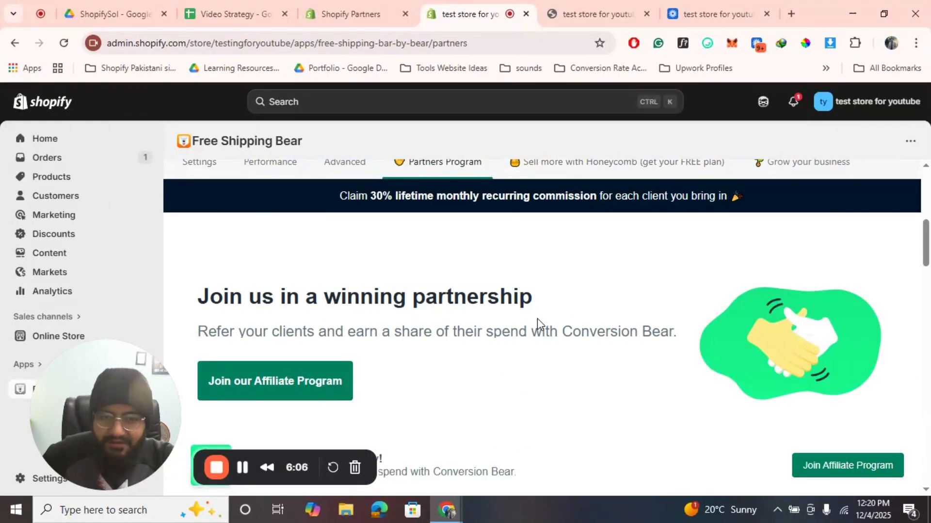
scroll(537, 320, down, 3)
scroll(538, 323, up, 10)
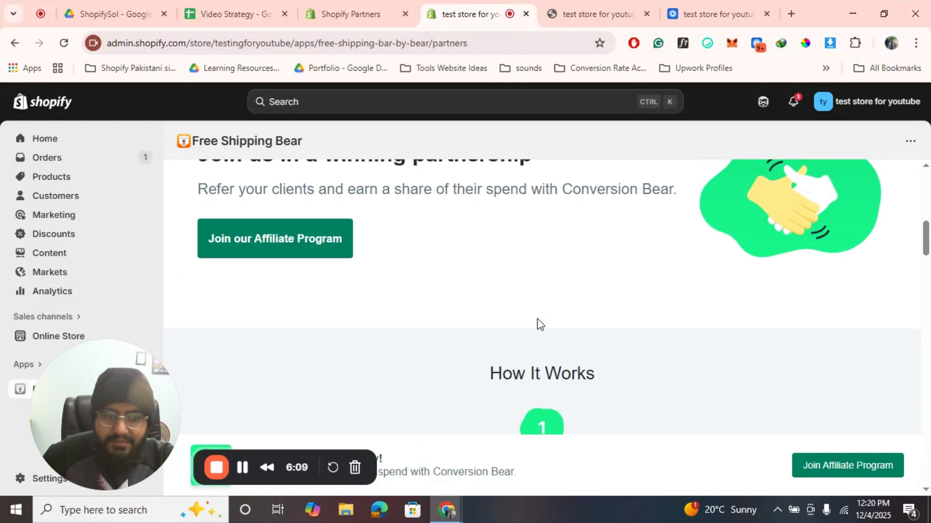
scroll(229, 320, down, 3)
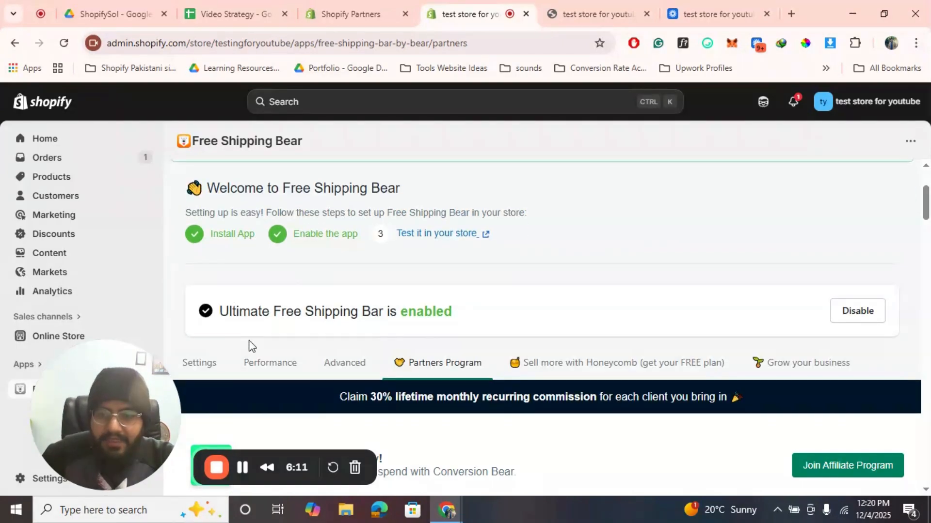
click(188, 366)
scroll(338, 371, down, 3)
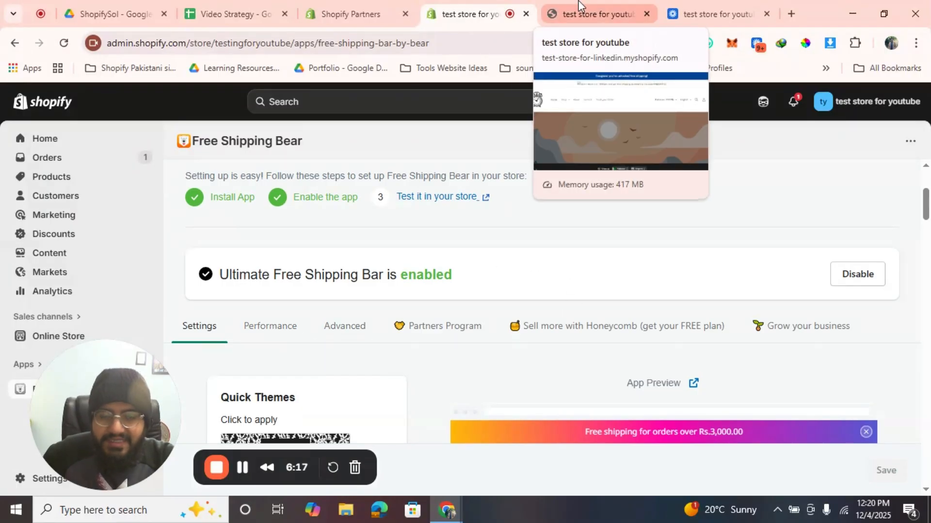
- Open the storefront's cart and remove the Breathable Labor Protection Shoes from it
click(625, 6)
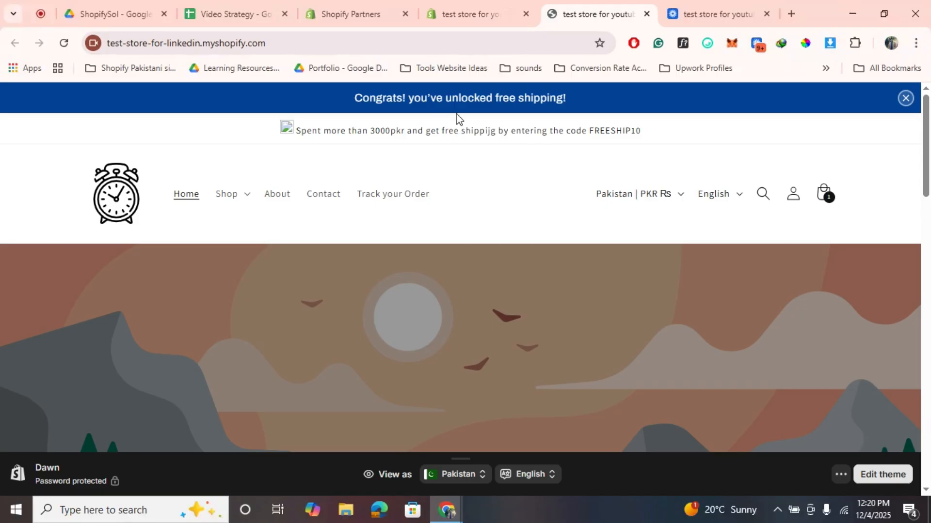
click(828, 193)
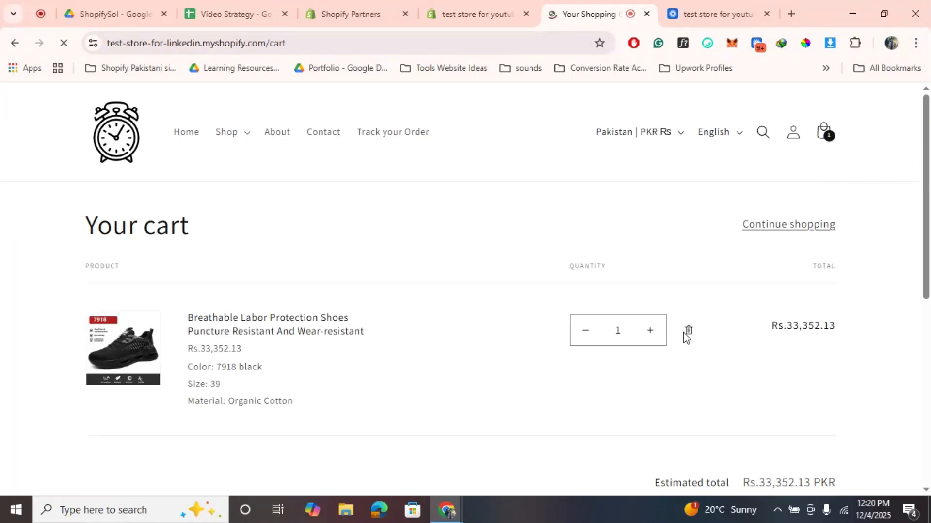
click(688, 331)
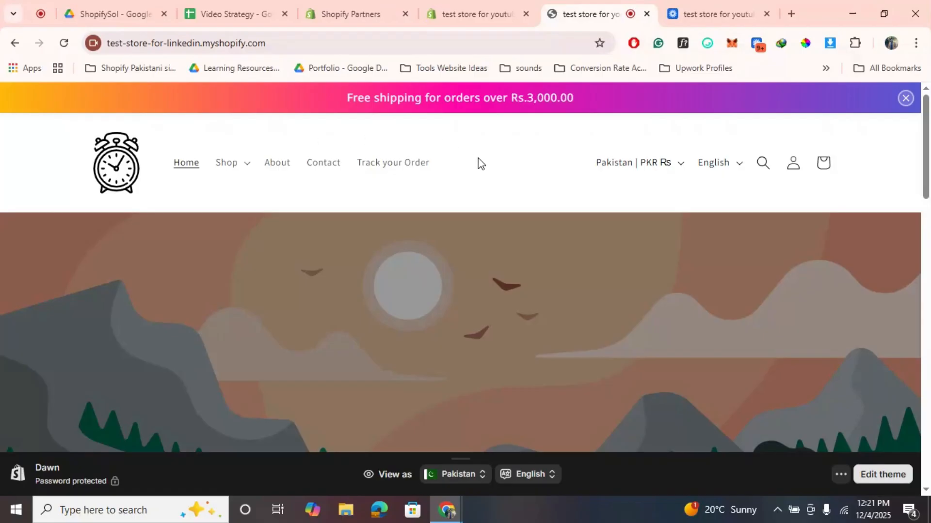
- Add the Rs 1,000.00 Gift Card from the featured products to the cart and check the shipping bar's progress message
scroll(478, 158, down, 8)
scroll(478, 160, down, 3)
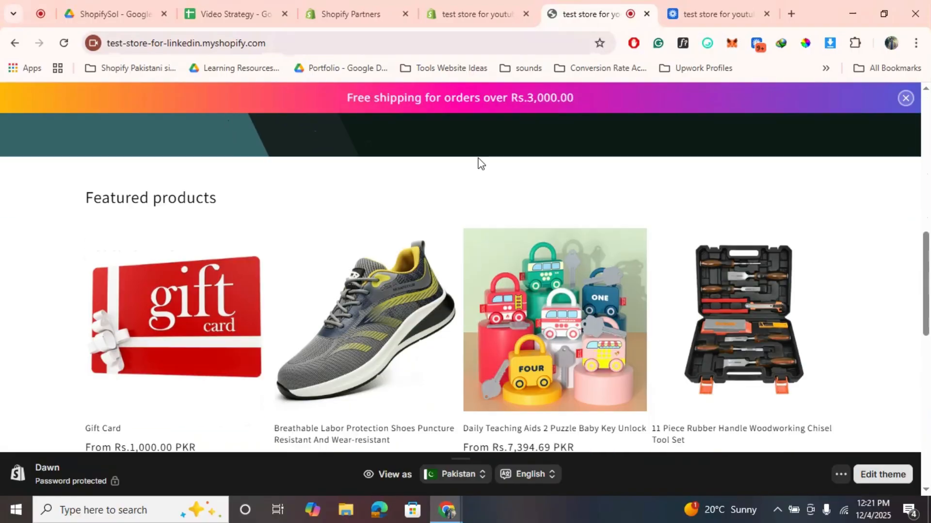
click(187, 236)
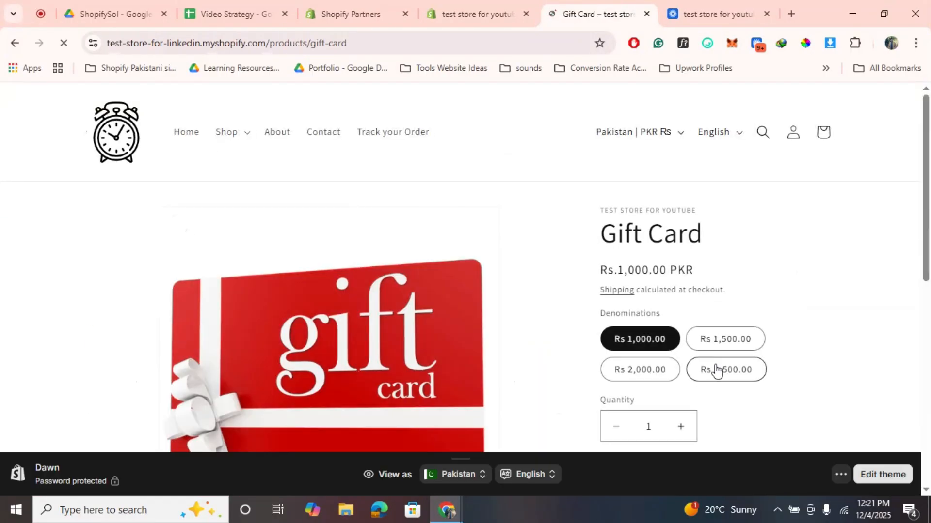
scroll(747, 383, down, 2)
click(707, 395)
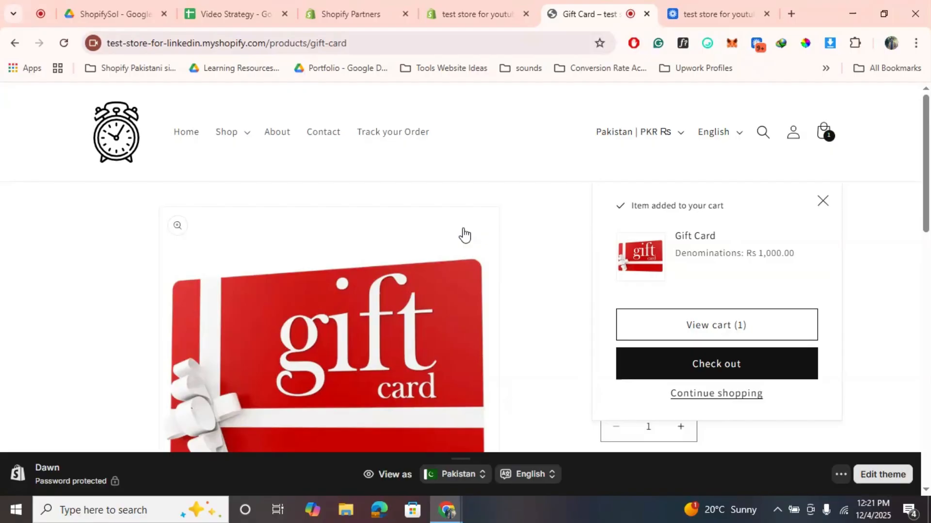
scroll(465, 260, down, 2)
scroll(465, 261, up, 3)
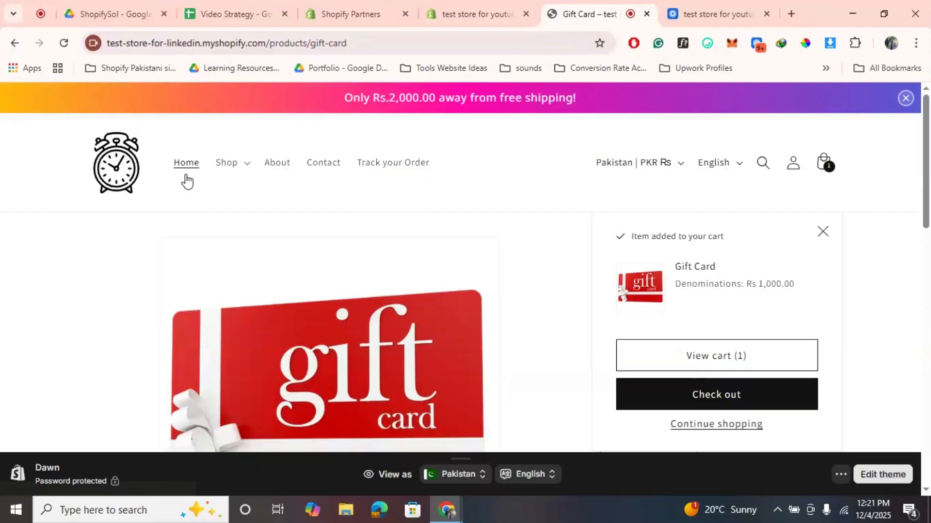
- Add the Daily Teaching Aids 2 Puzzle Baby Key Unlock in style A to the cart from the home page's featured products
click(116, 167)
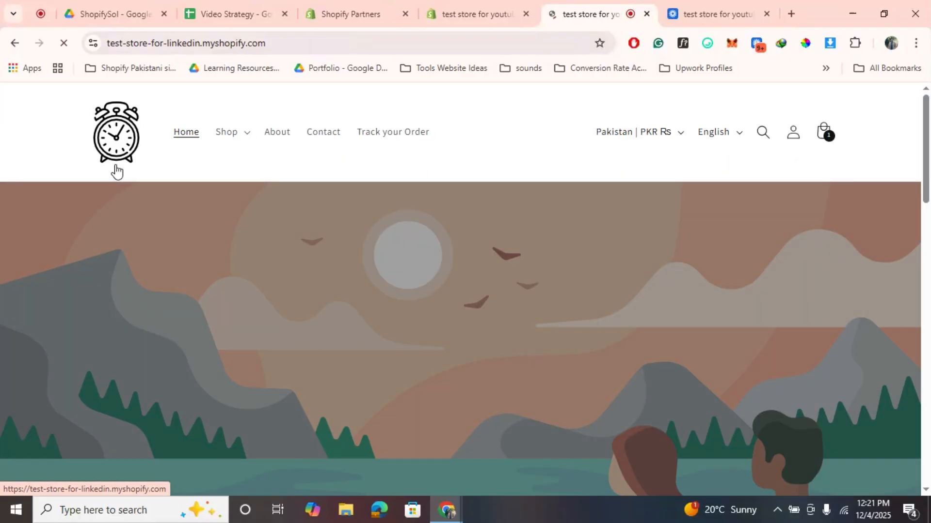
scroll(466, 362, down, 5)
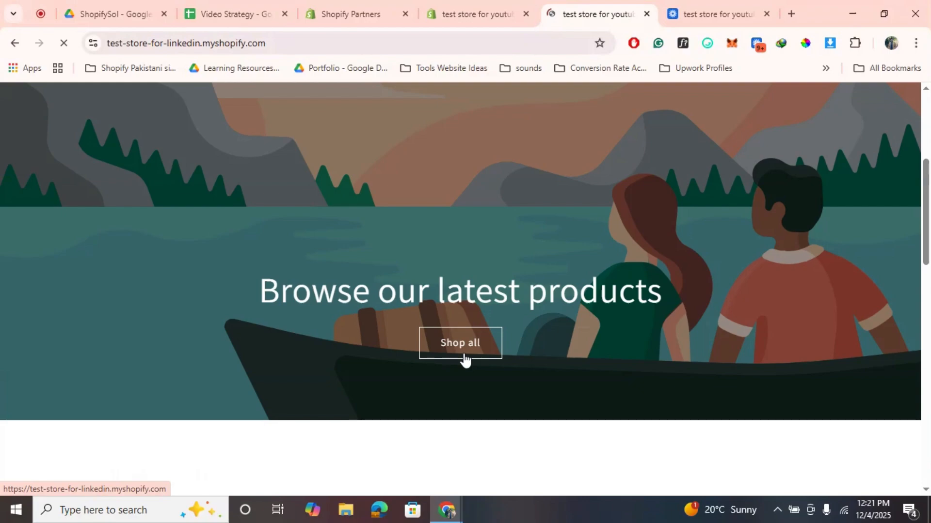
scroll(465, 360, down, 7)
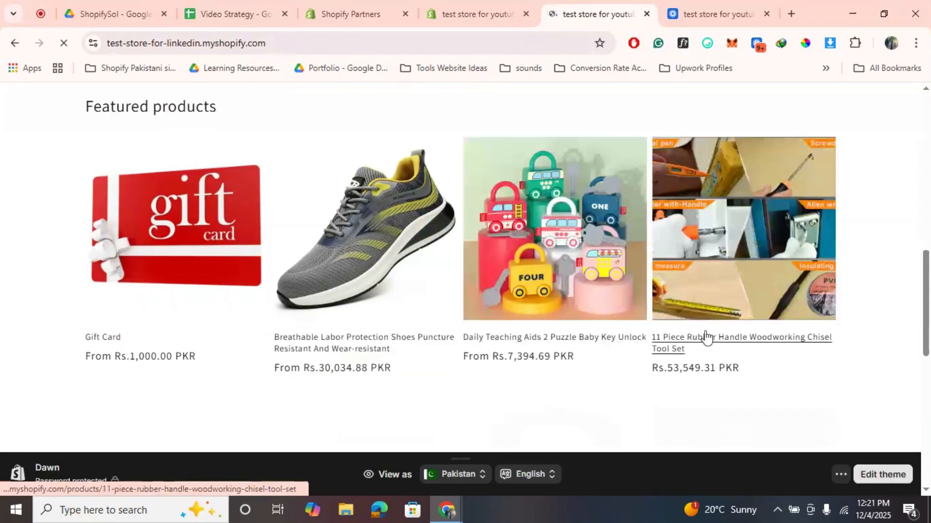
scroll(308, 292, down, 5)
scroll(308, 293, up, 5)
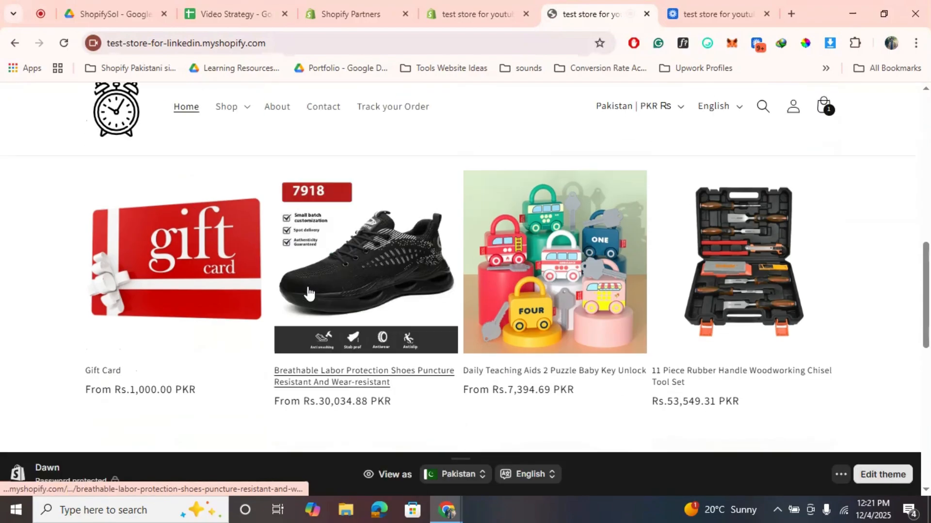
scroll(309, 292, up, 3)
click(568, 398)
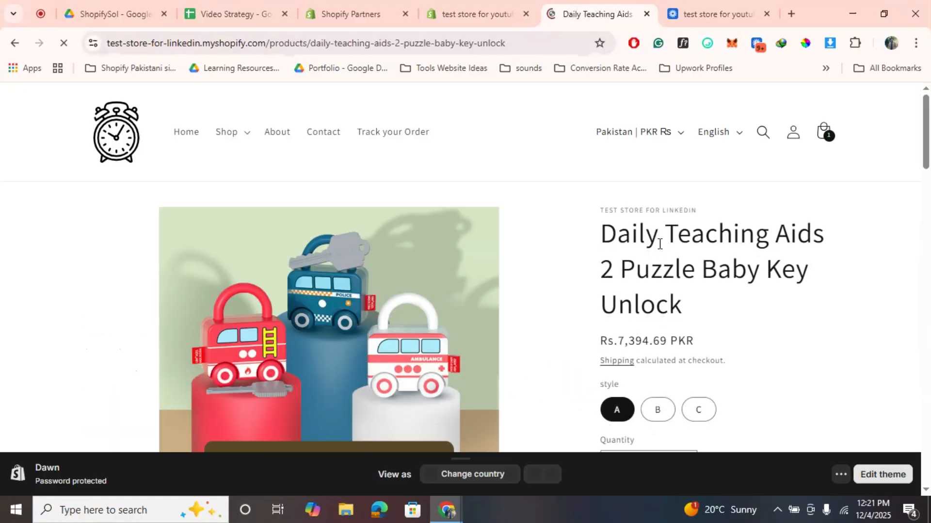
scroll(662, 247, down, 2)
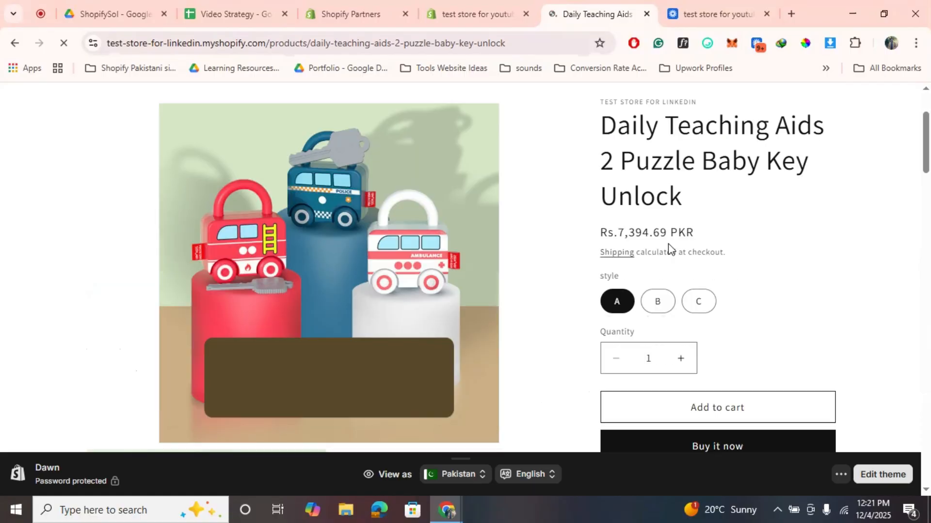
click(716, 402)
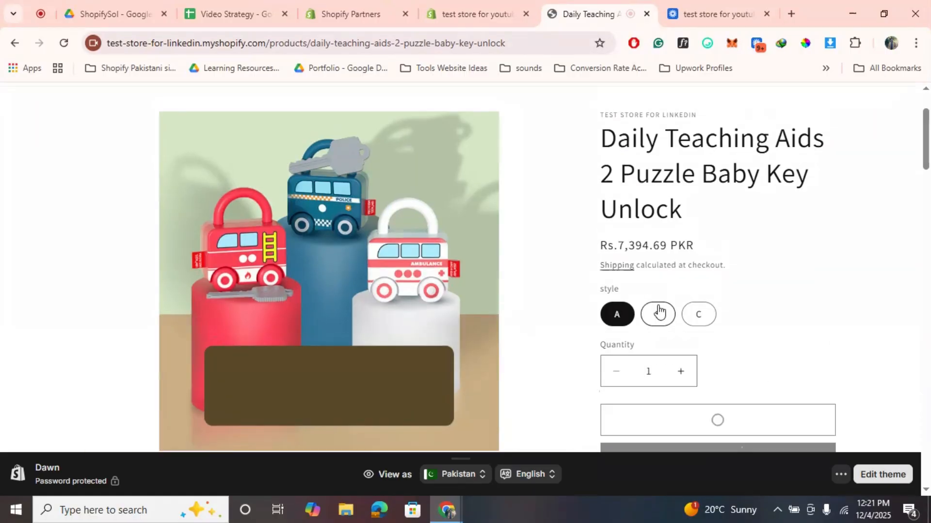
scroll(659, 308, up, 1)
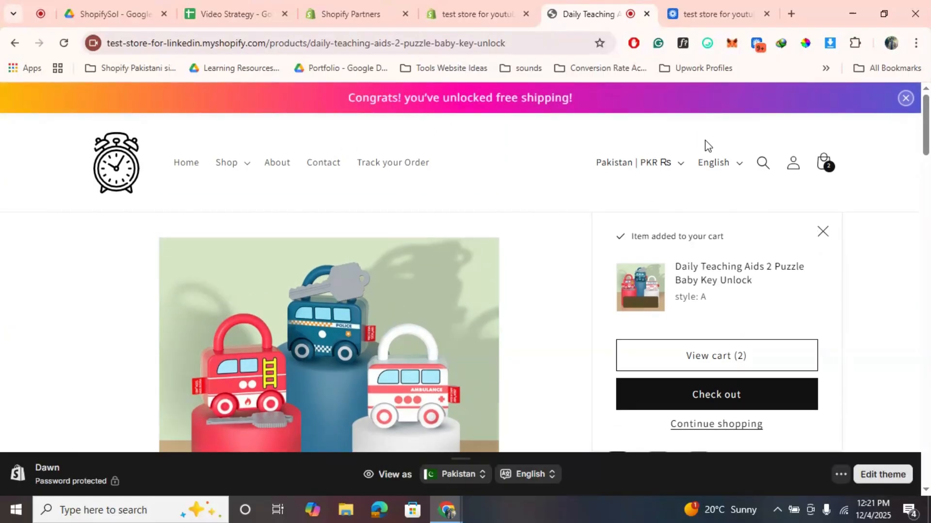
- Proceed to checkout with both cart items and remove the FREESHIP10 discount code from the order
click(755, 387)
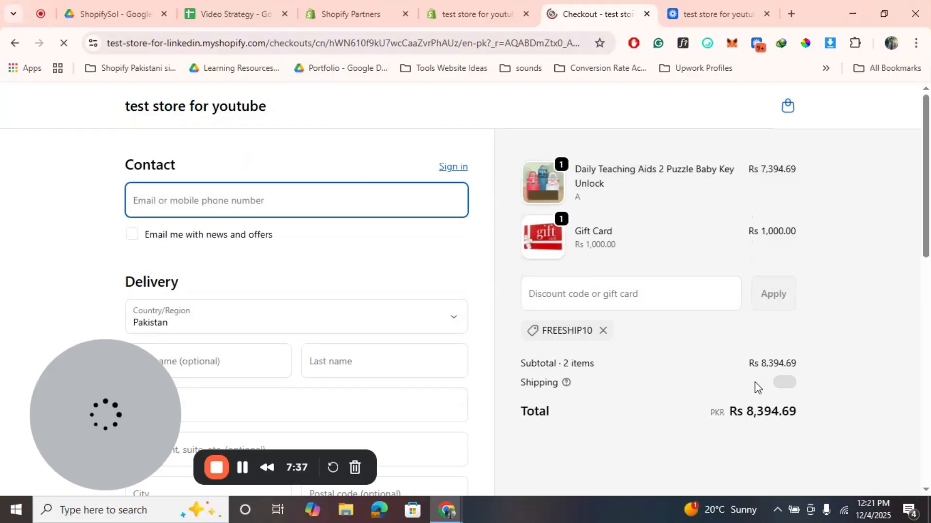
click(606, 330)
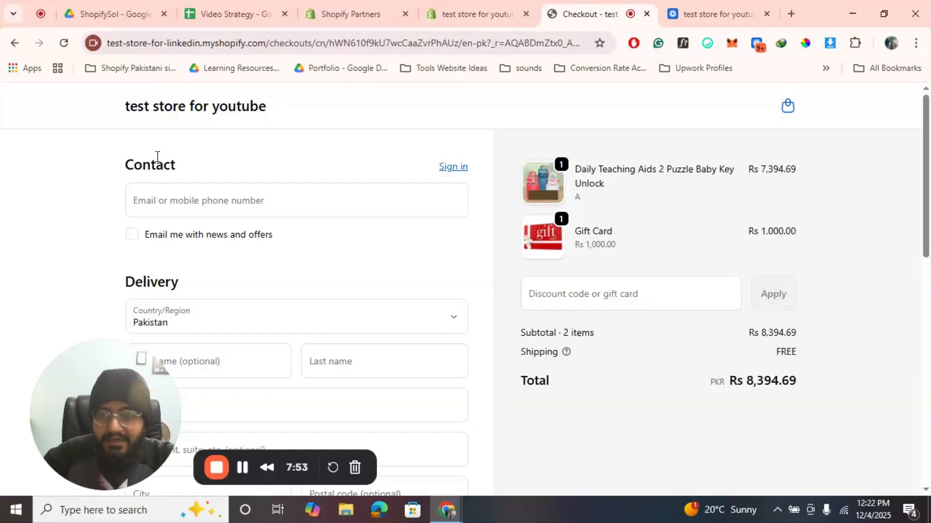
- Check the shipping bar's message on the storefront home page and return to the Free Shipping Bear settings in the Shopify admin
click(215, 103)
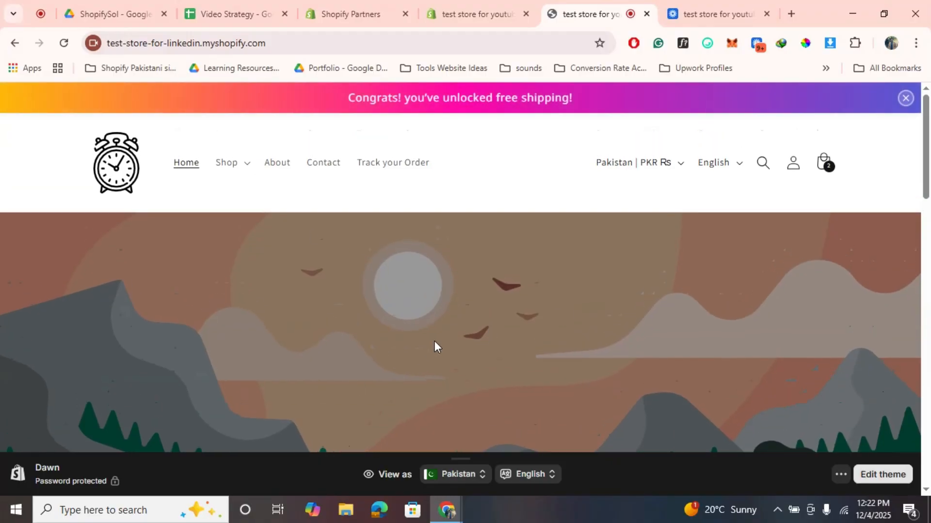
scroll(434, 341, down, 1)
scroll(435, 341, up, 1)
click(478, 13)
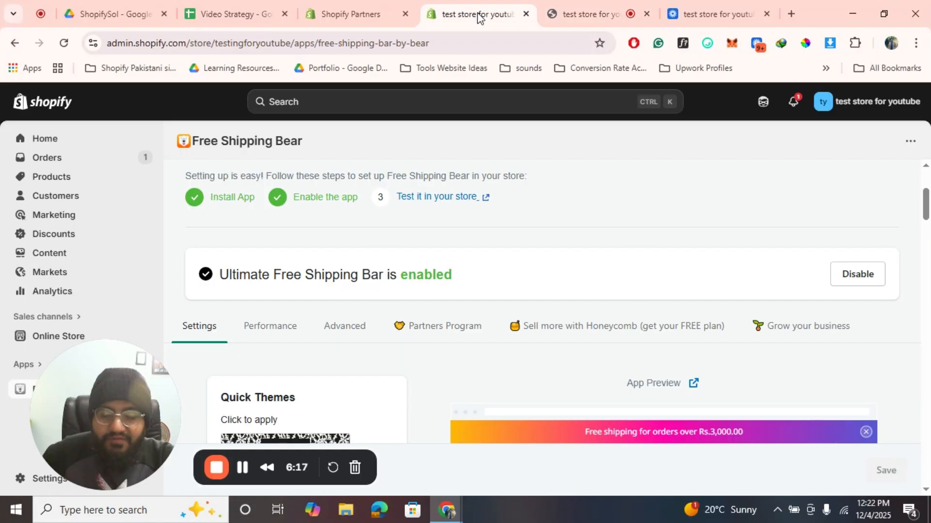